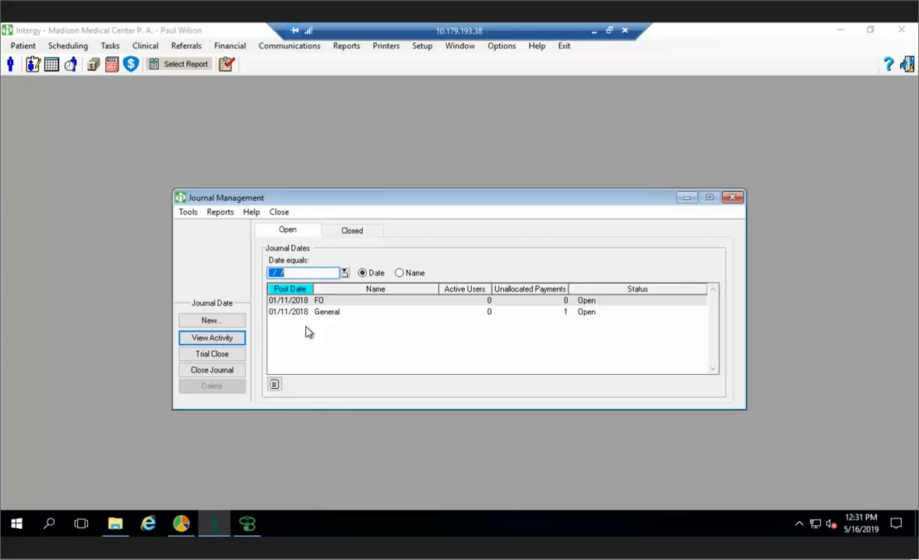
Review the activity of the open General journal dated 01/11/2018, including the details of the 40.00 guarantor check payment with voucher 987.
click(301, 311)
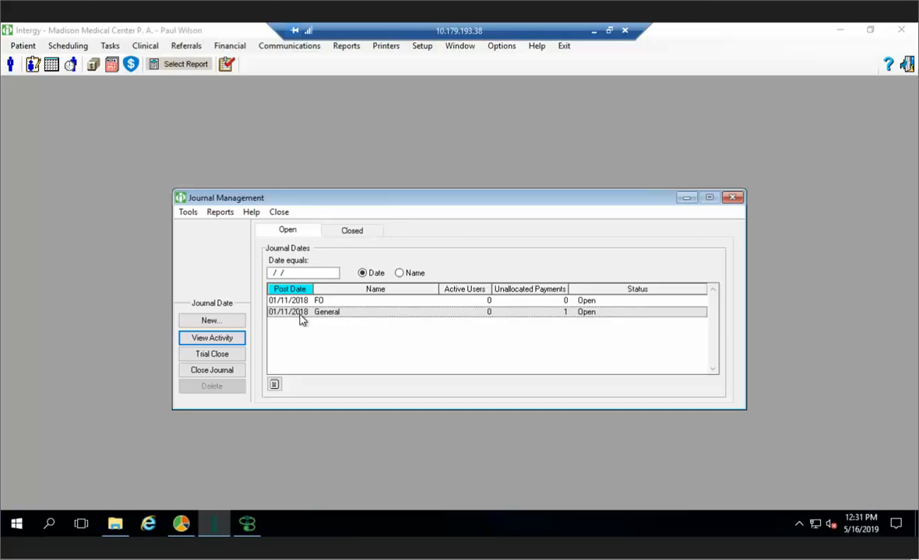
click(226, 339)
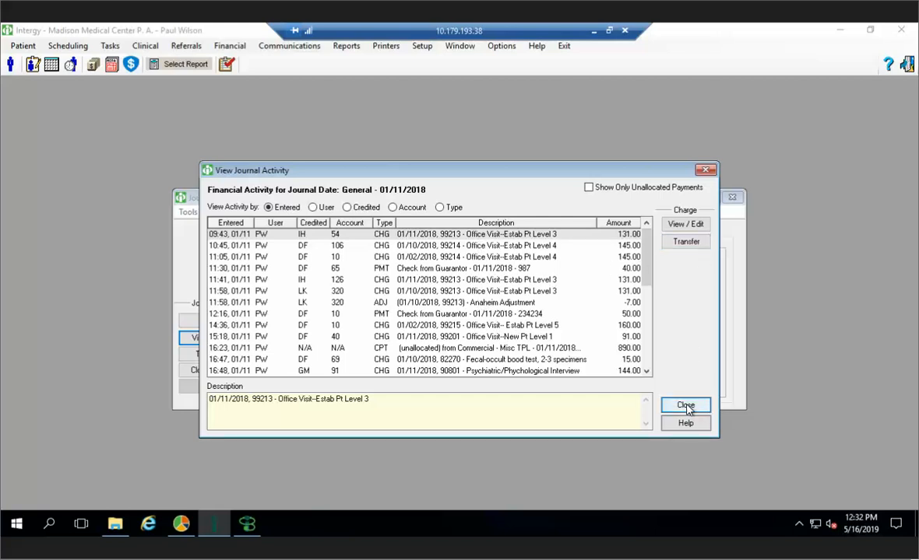
click(456, 261)
click(457, 266)
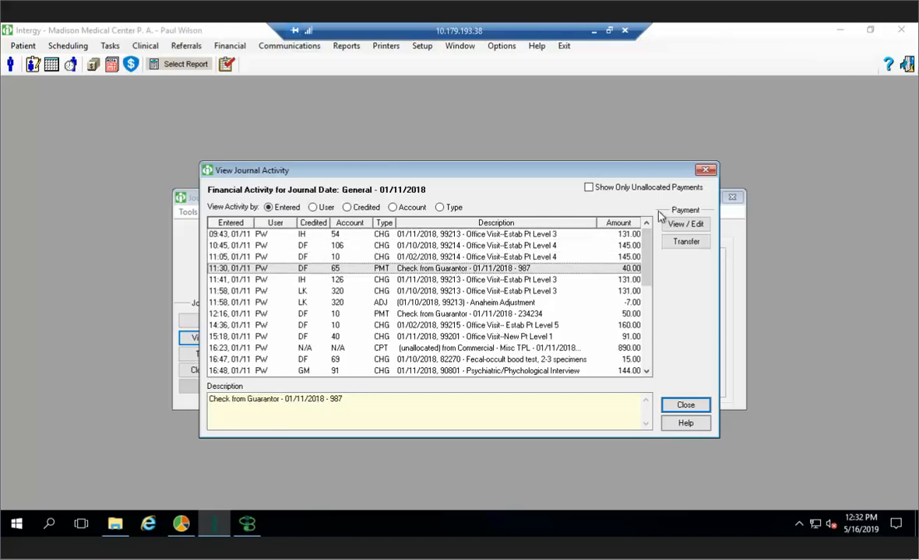
click(685, 224)
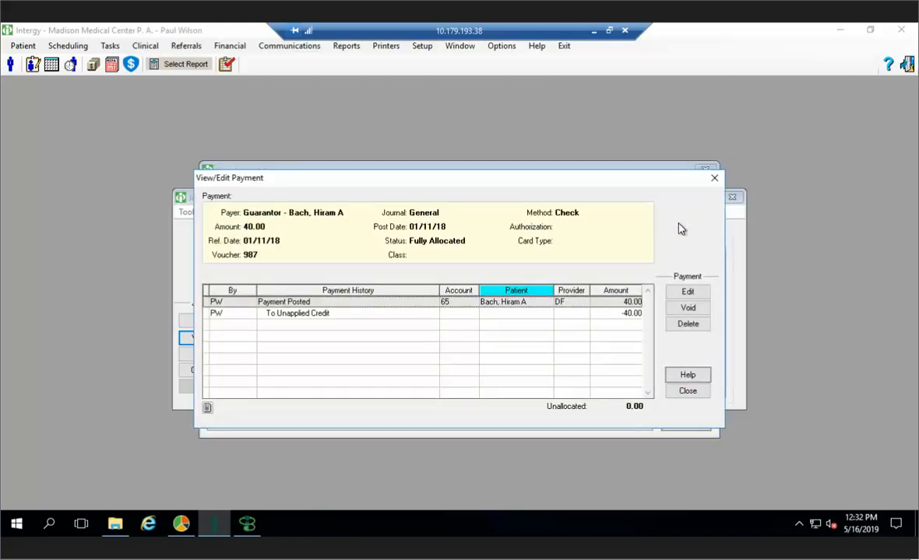
click(686, 393)
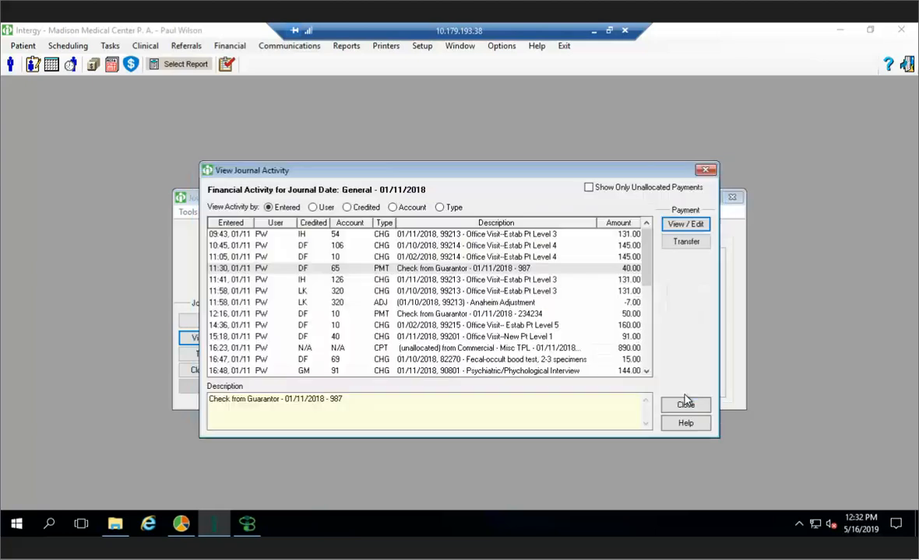
click(706, 171)
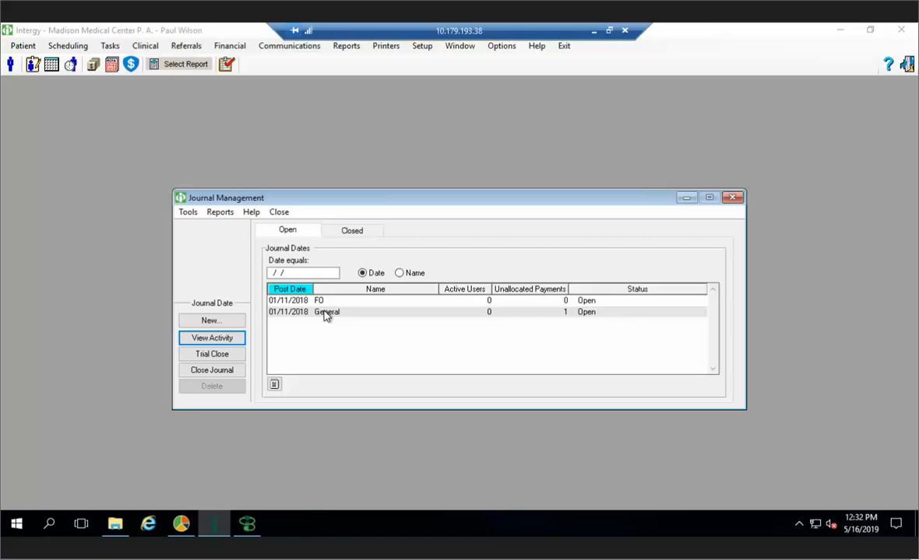
Look over the closed journal dates, return to the open ones and close Journal Management.
click(352, 231)
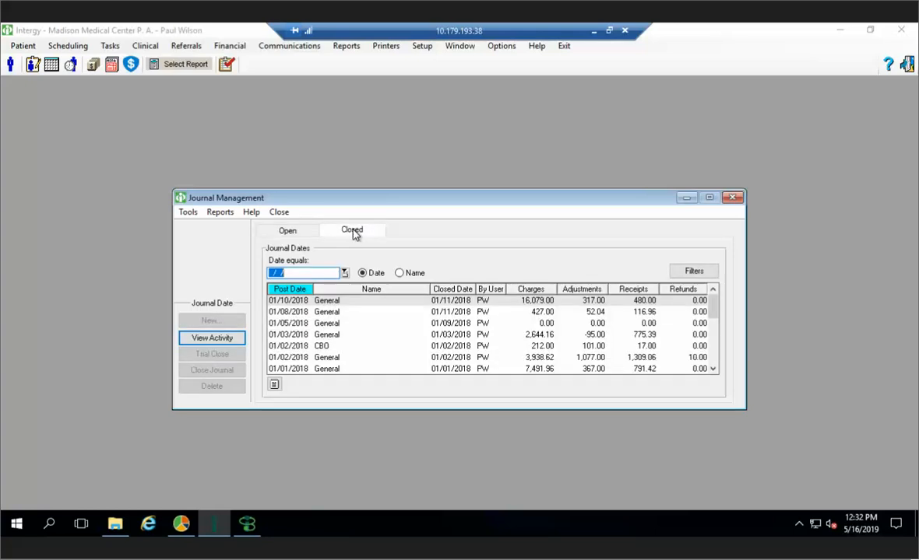
click(294, 233)
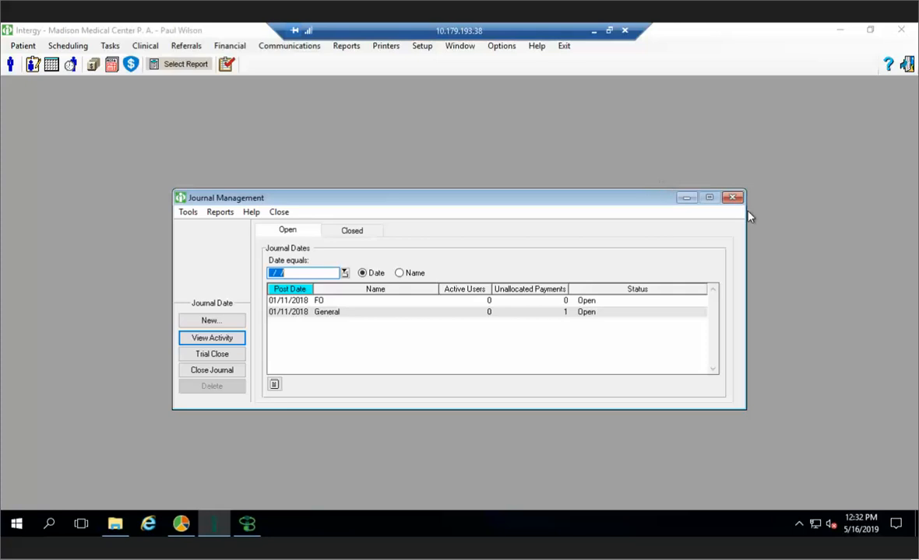
click(732, 198)
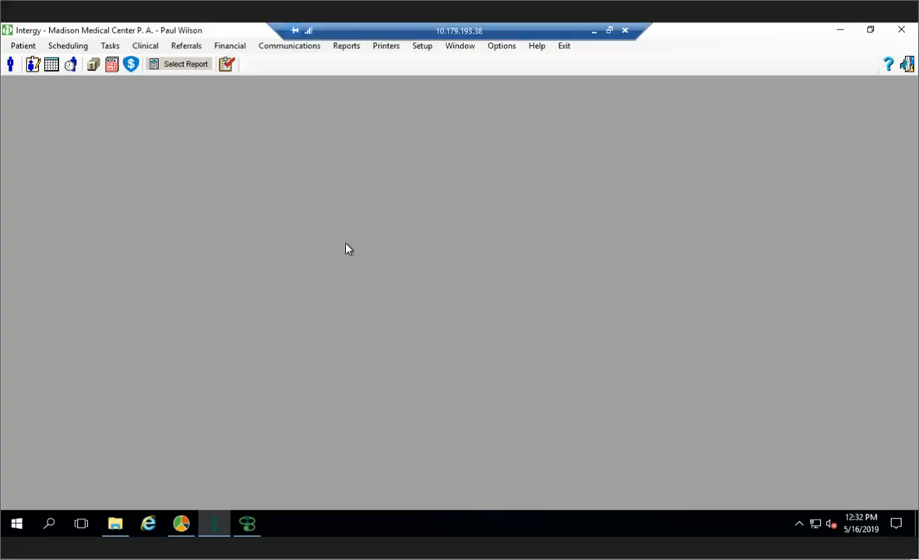
click(232, 48)
mouse_move(240, 66)
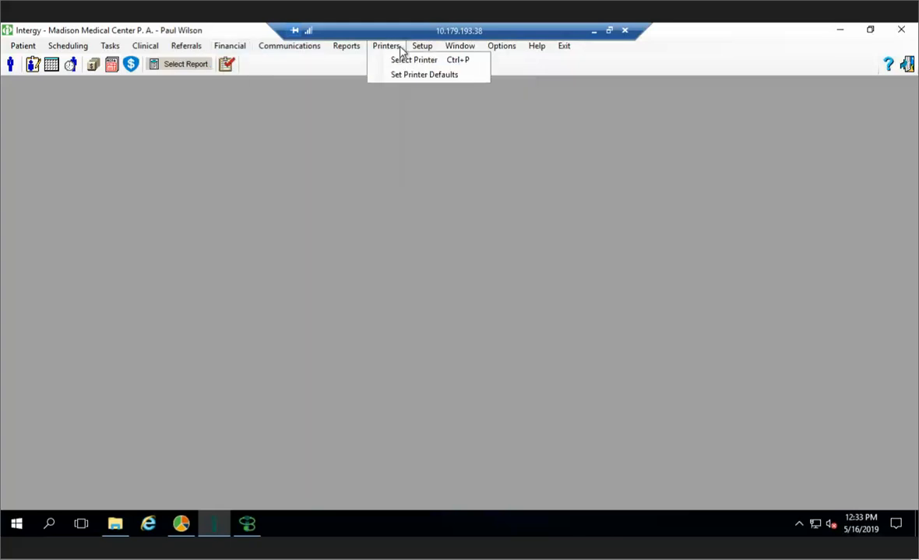
key(Escape)
Open Pending Charges and load the 99213 charge from provider ST's 11:30 AM encounter on 01/11/2018 into charge posting.
click(236, 45)
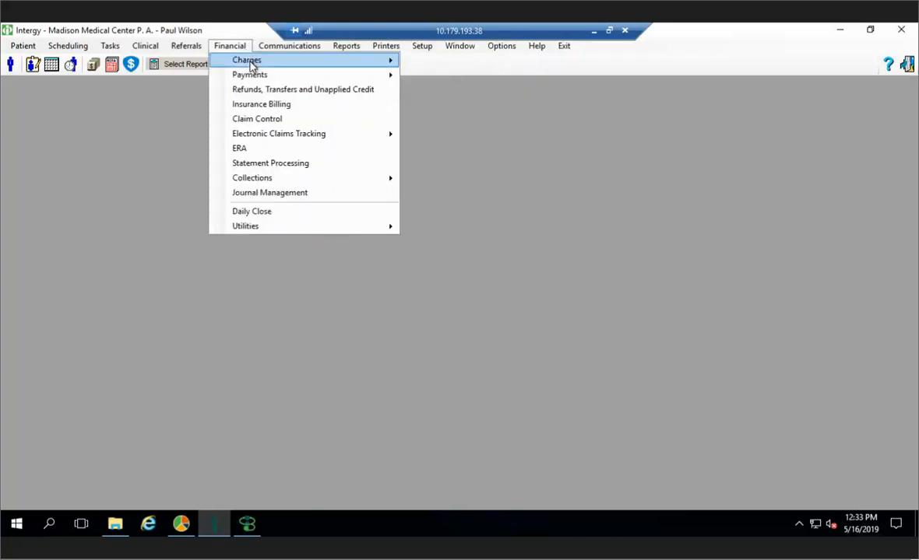
mouse_move(311, 60)
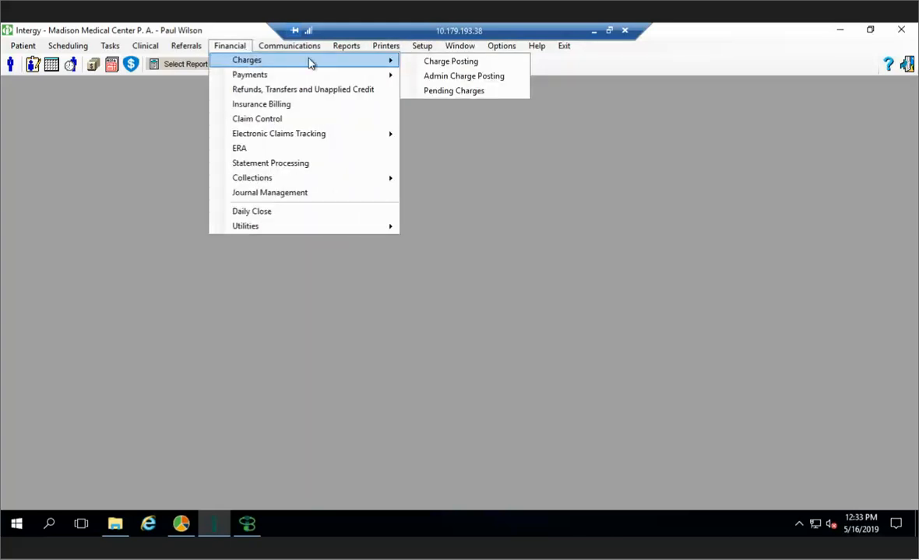
click(435, 91)
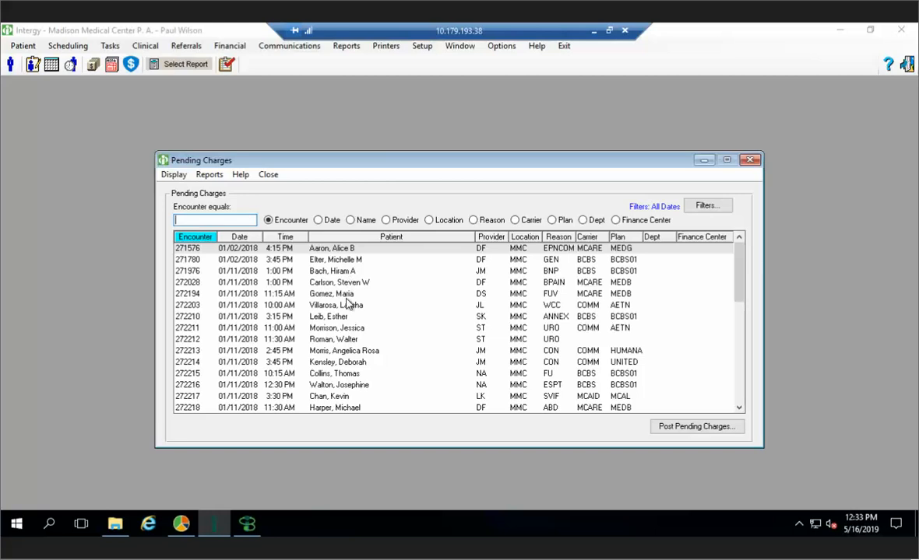
double_click(342, 341)
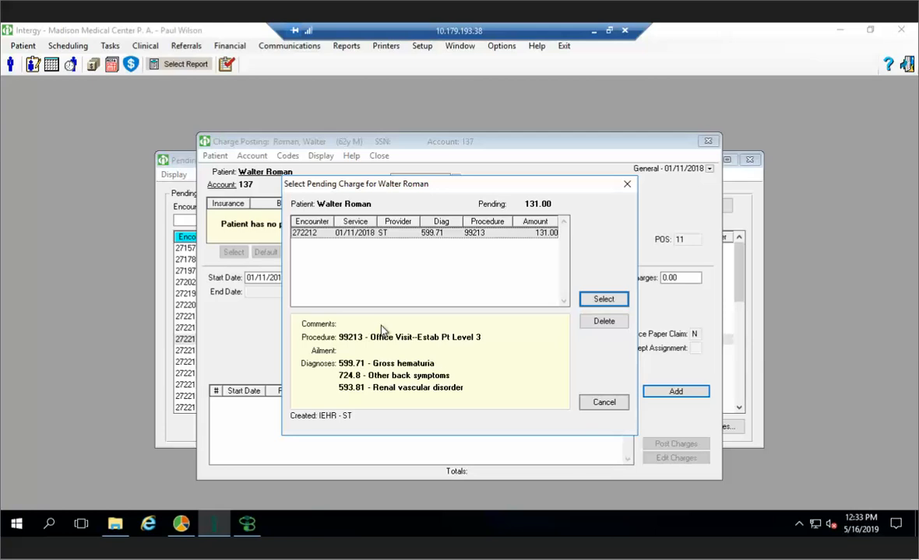
click(598, 302)
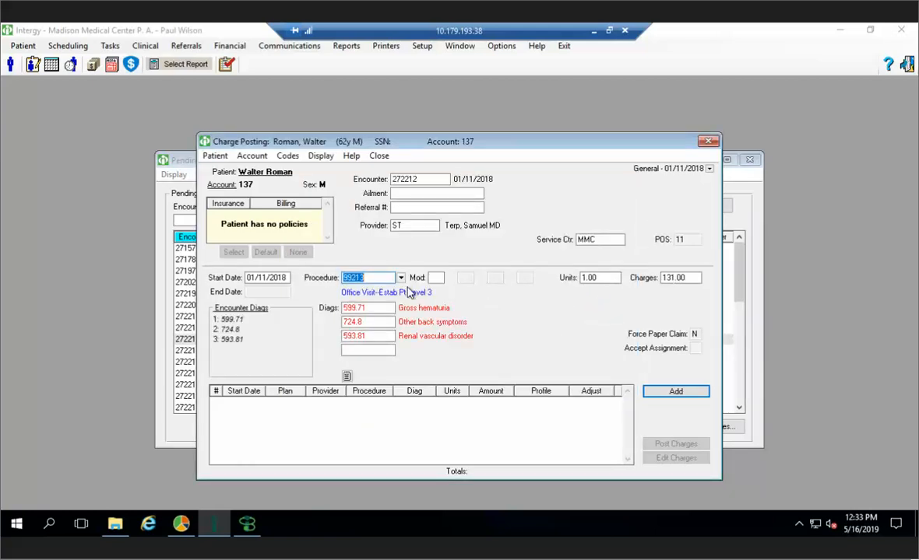
Replace the three ICD-9 diagnoses with ICD-10 codes R31.0, M54.05 and N28.0, and review the encounter's diagnosis list without editing it.
click(351, 310)
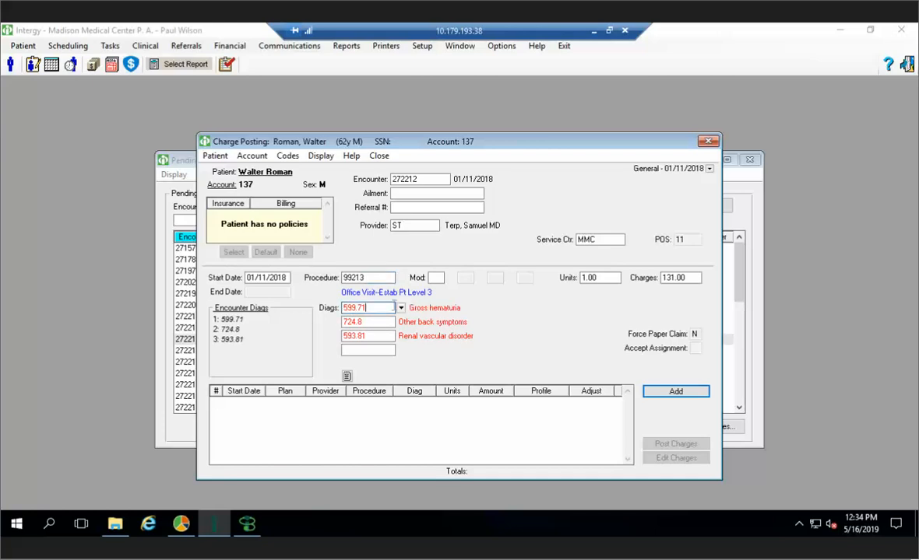
click(400, 308)
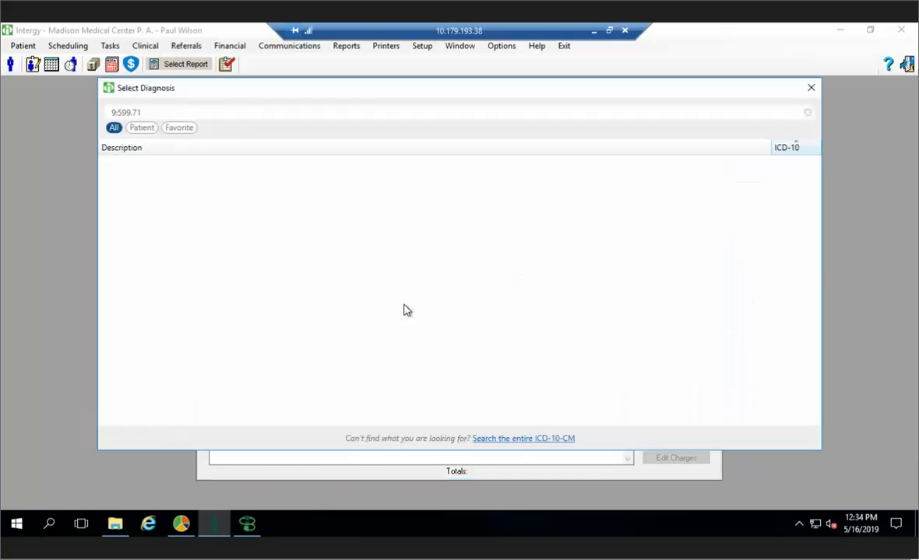
double_click(405, 179)
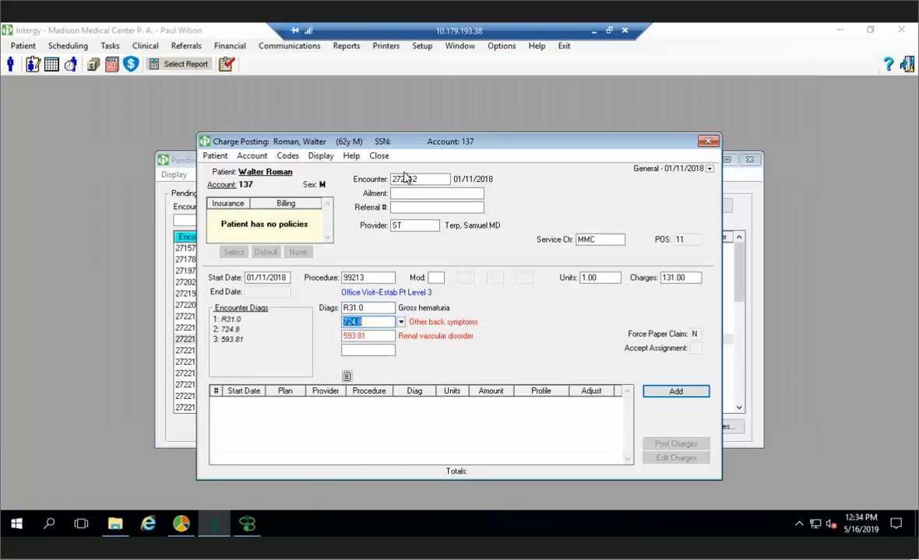
click(401, 322)
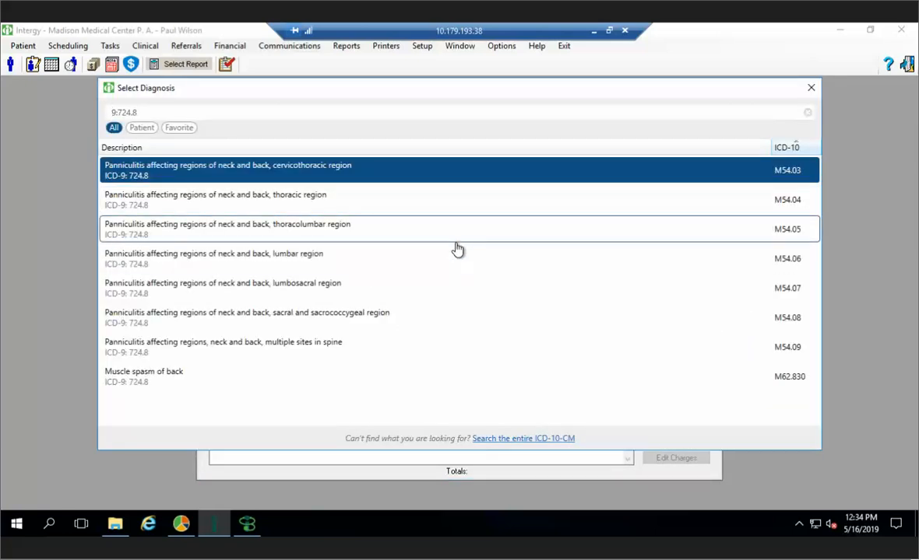
double_click(457, 249)
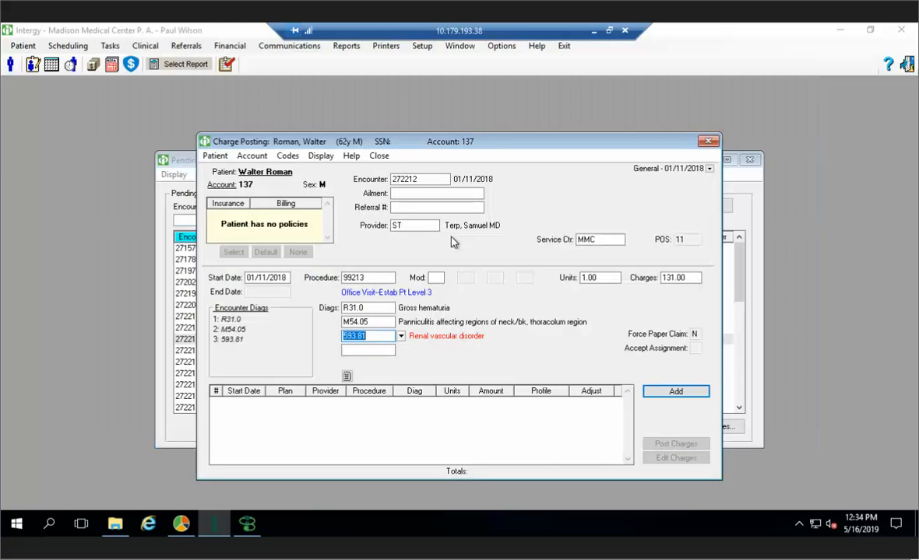
click(401, 337)
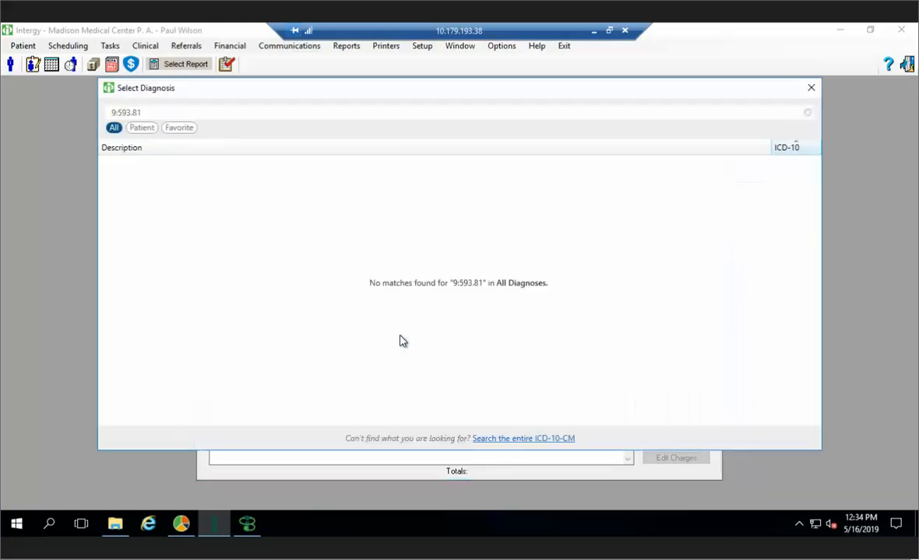
double_click(436, 181)
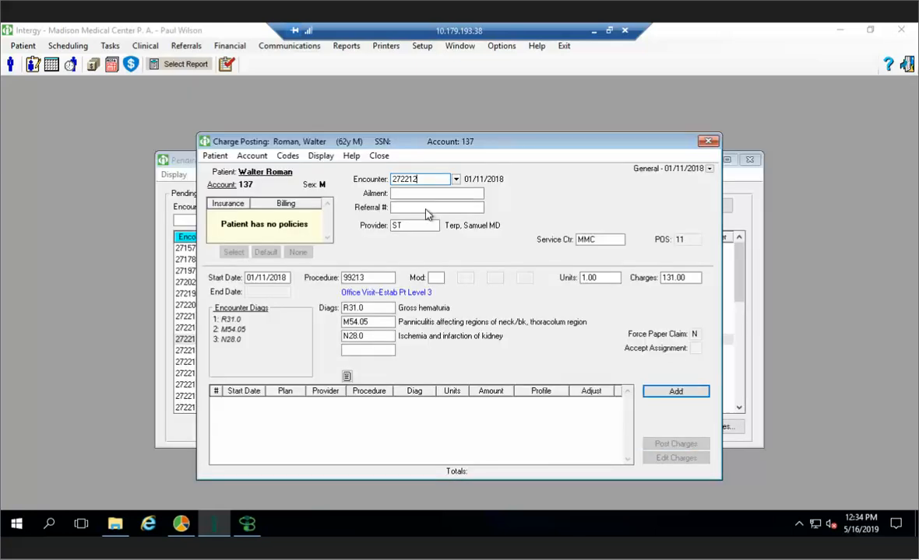
click(255, 315)
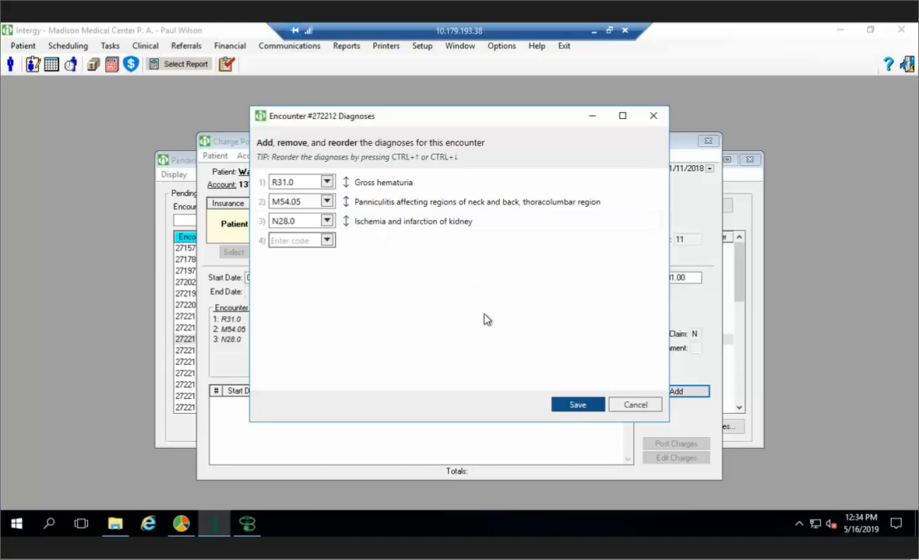
click(633, 405)
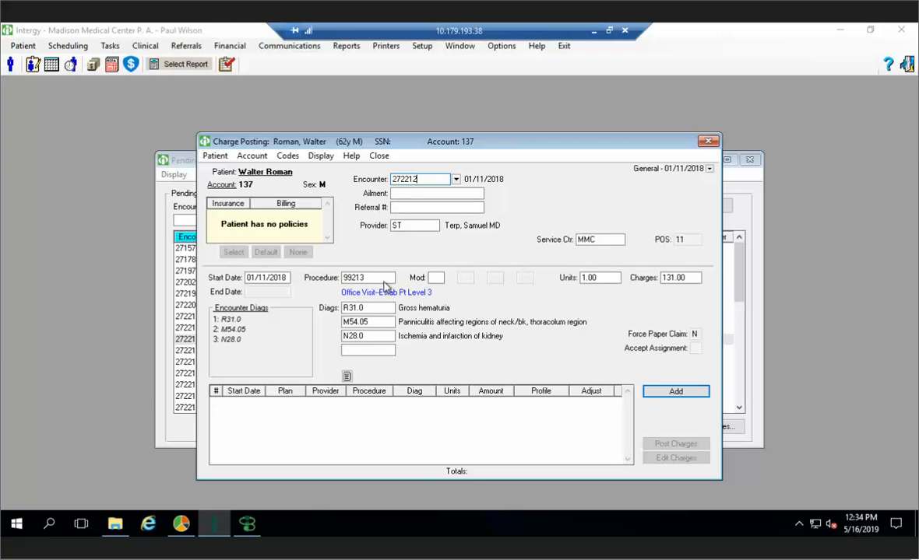
Add the 99213 office visit charge and a second charge for procedure 81000 (Urinalysis, Complete) to the encounter's charge list.
click(666, 395)
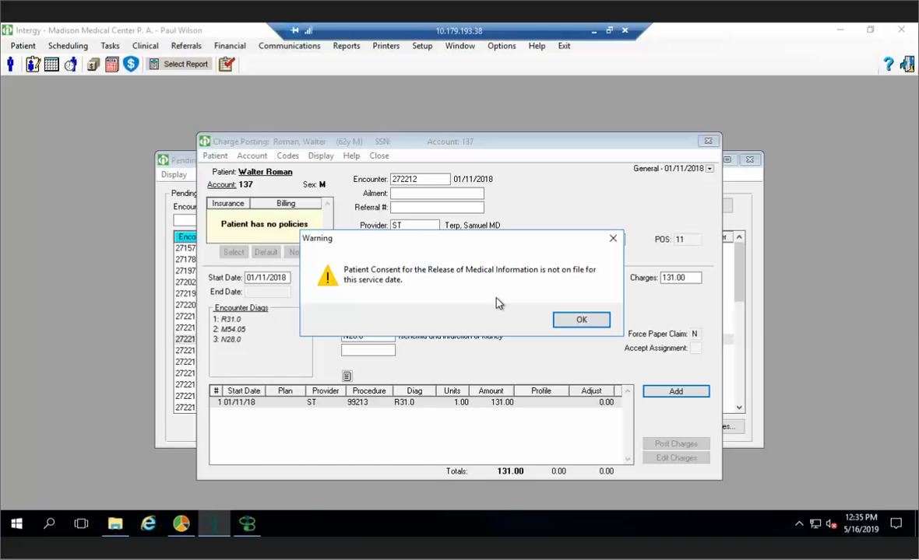
click(580, 320)
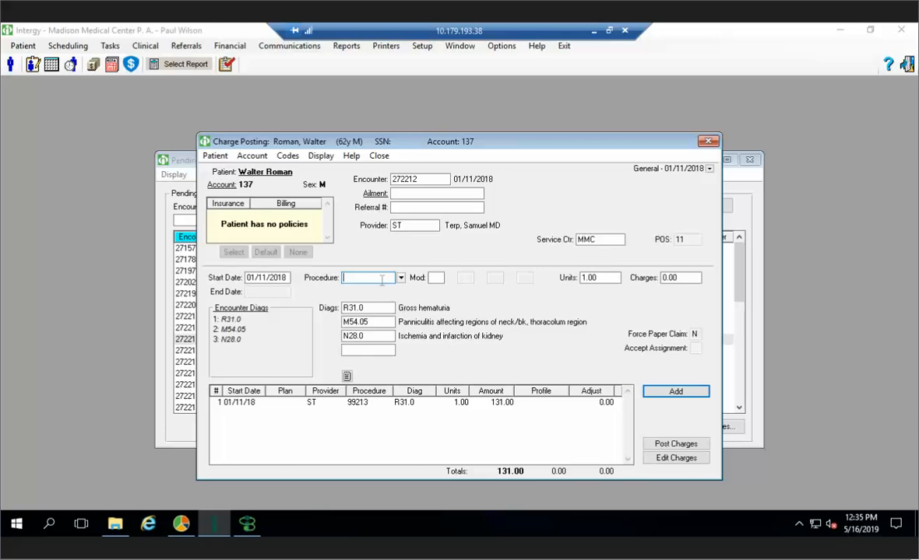
text(81000)
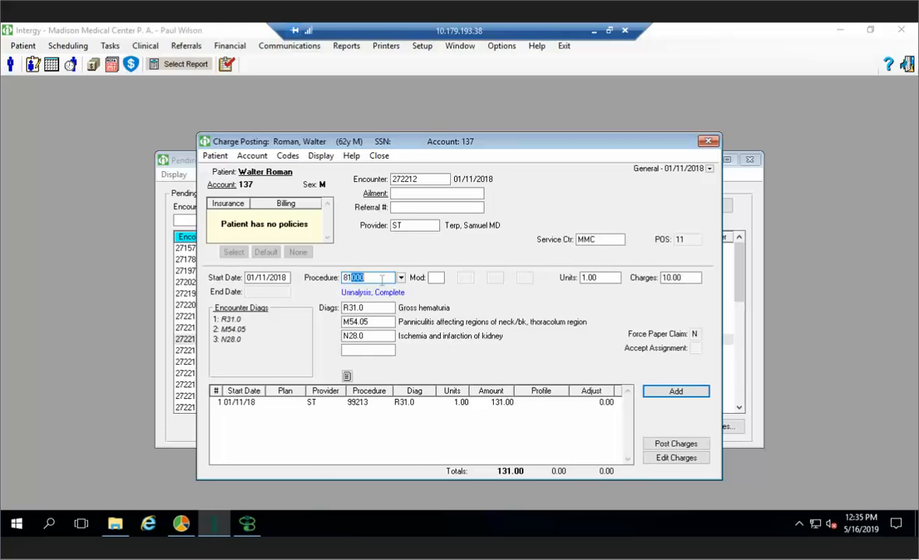
key(Tab)
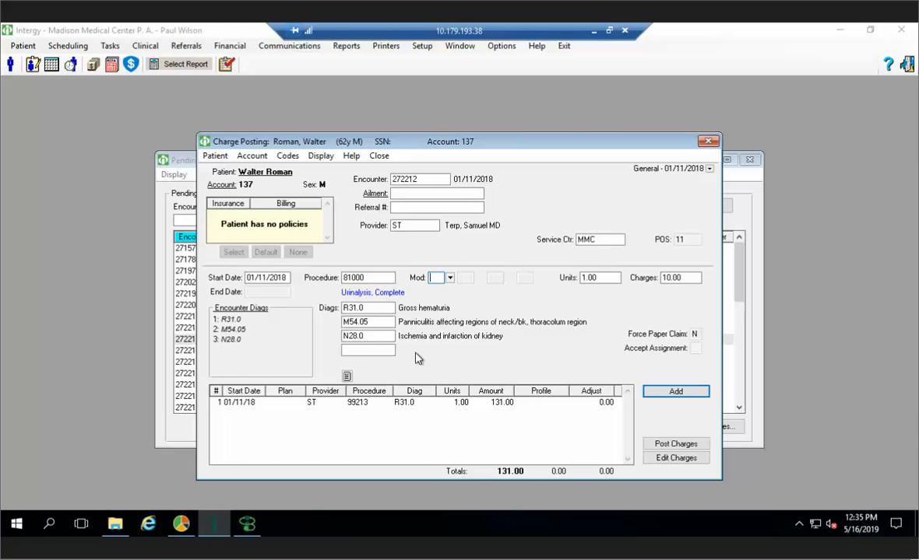
click(661, 394)
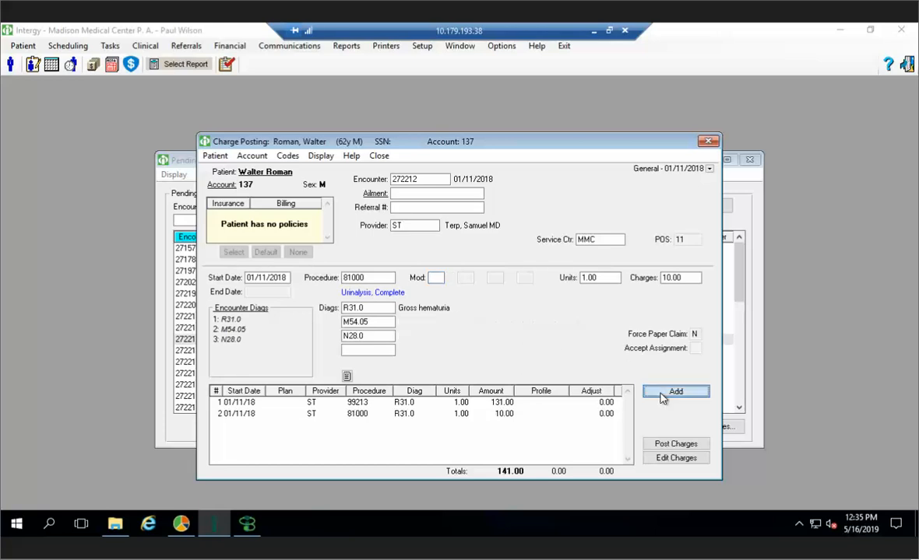
Post the two charges without collecting a payment, and close Pending Charges.
click(671, 448)
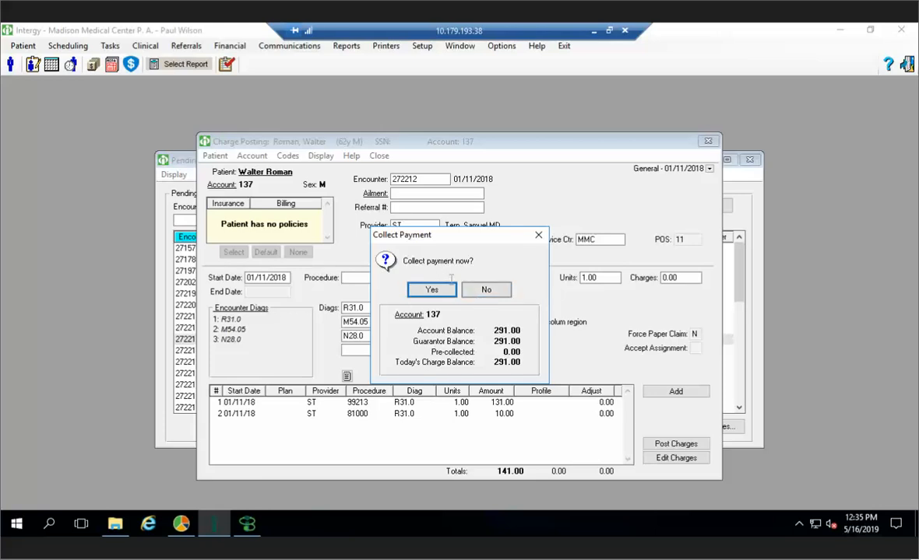
click(484, 291)
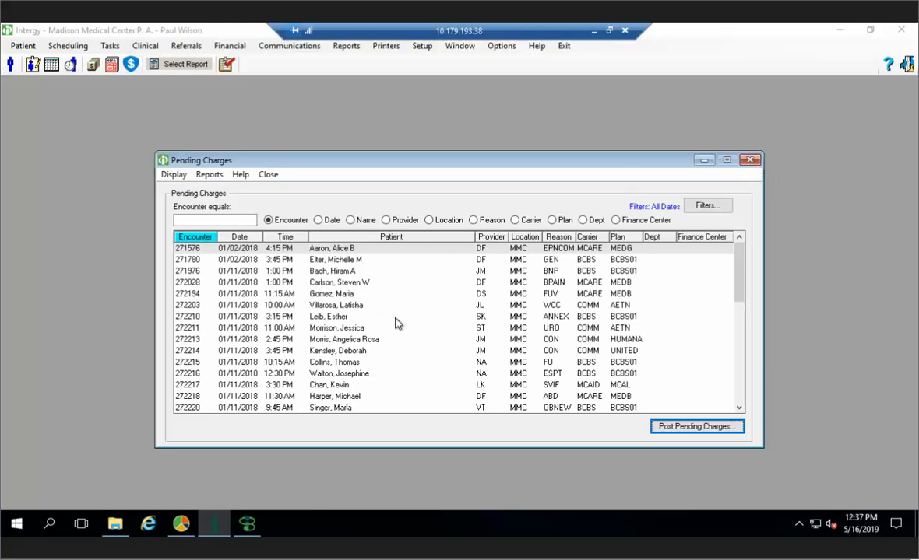
click(750, 161)
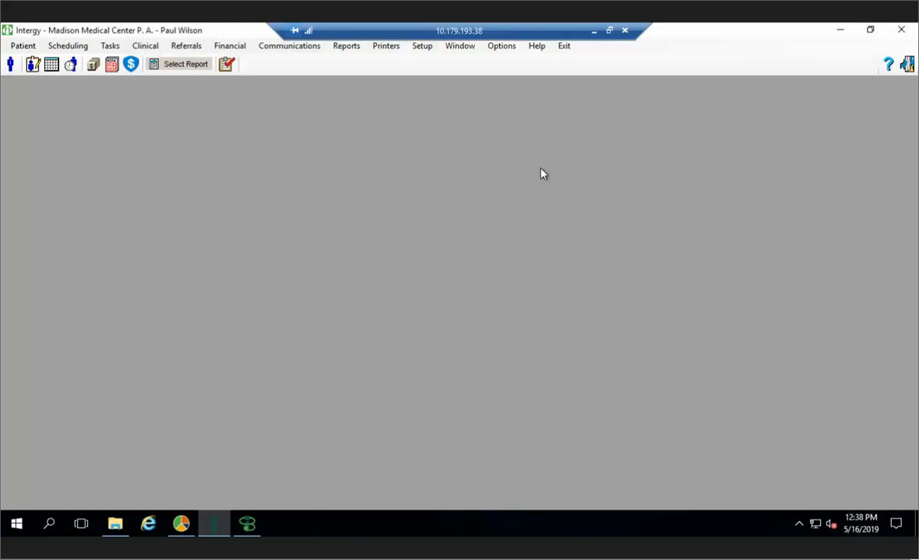
click(238, 48)
mouse_move(253, 63)
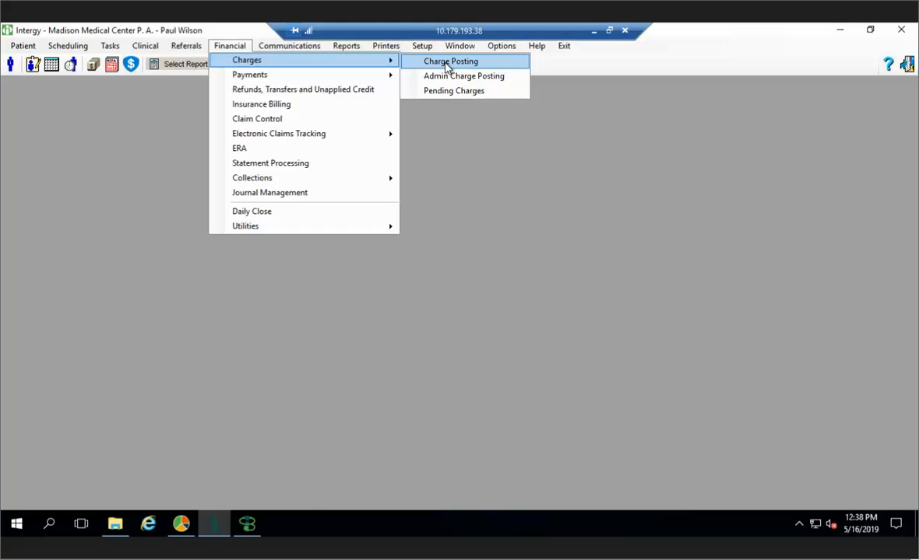
click(447, 66)
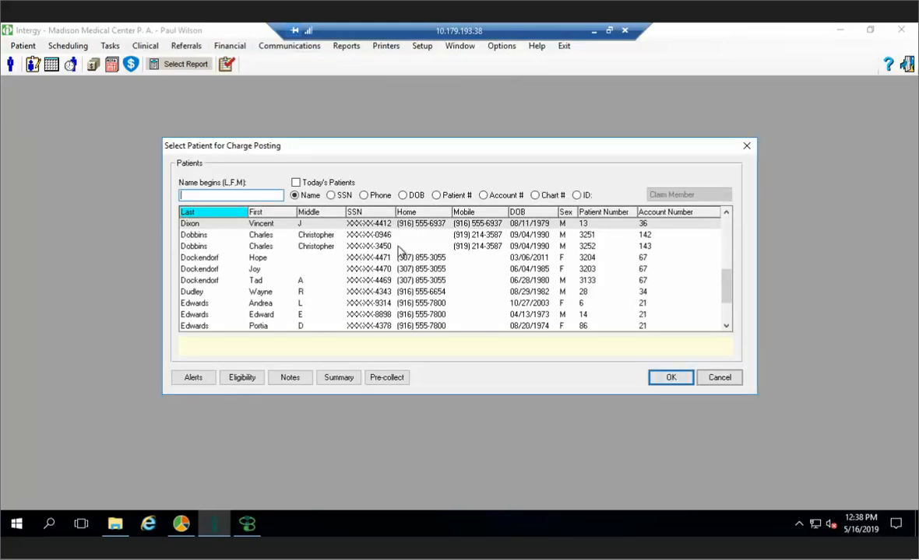
double_click(372, 269)
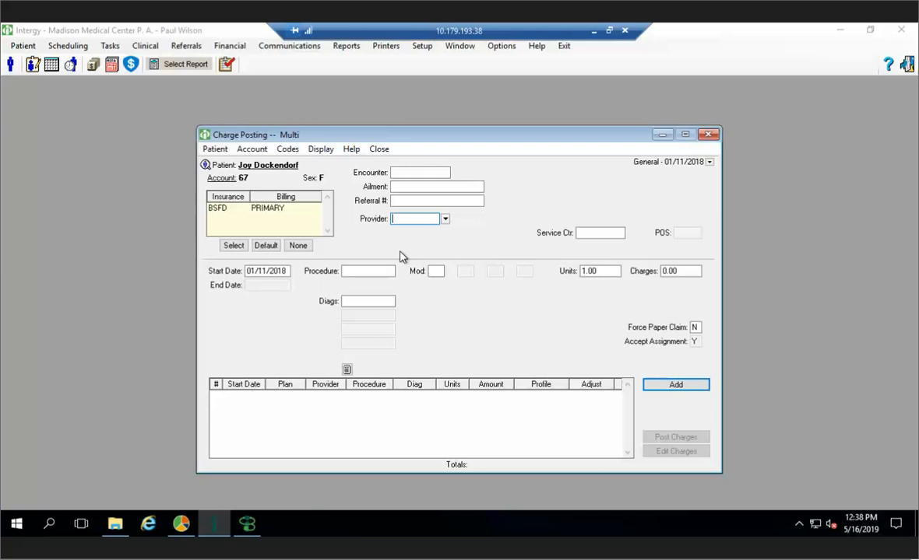
Close Charge Posting without adding a charge, and look over the available financial functions.
click(709, 136)
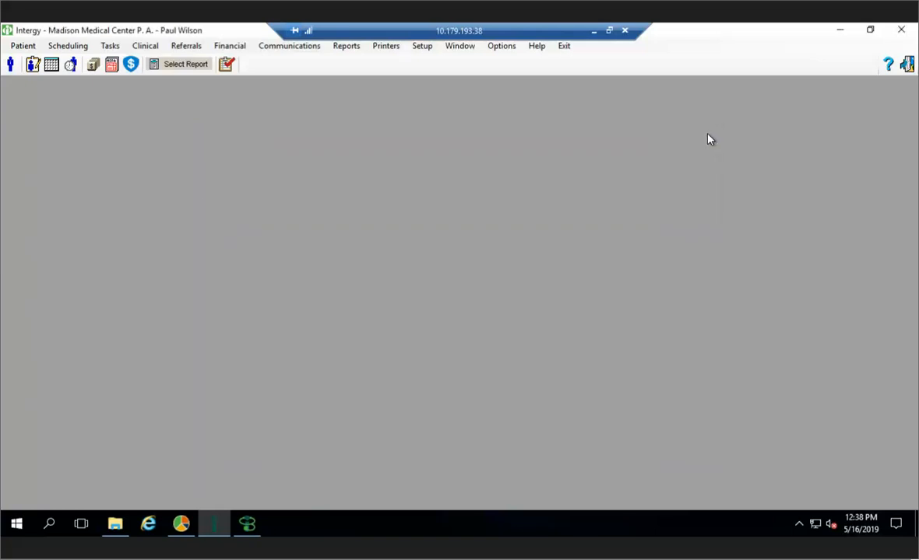
click(246, 50)
mouse_move(249, 182)
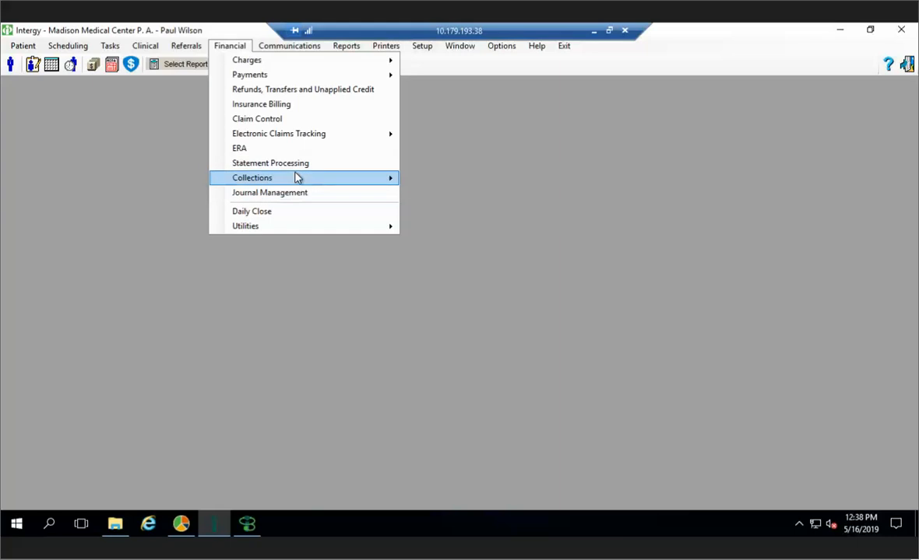
click(463, 135)
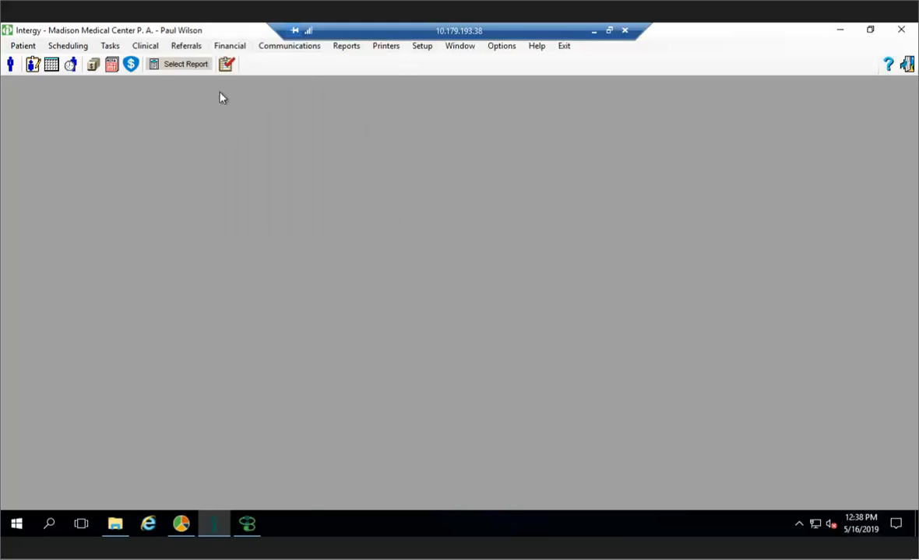
Open the report selection list and browse the available reports from A/R Analysis through the insurance reports.
click(189, 65)
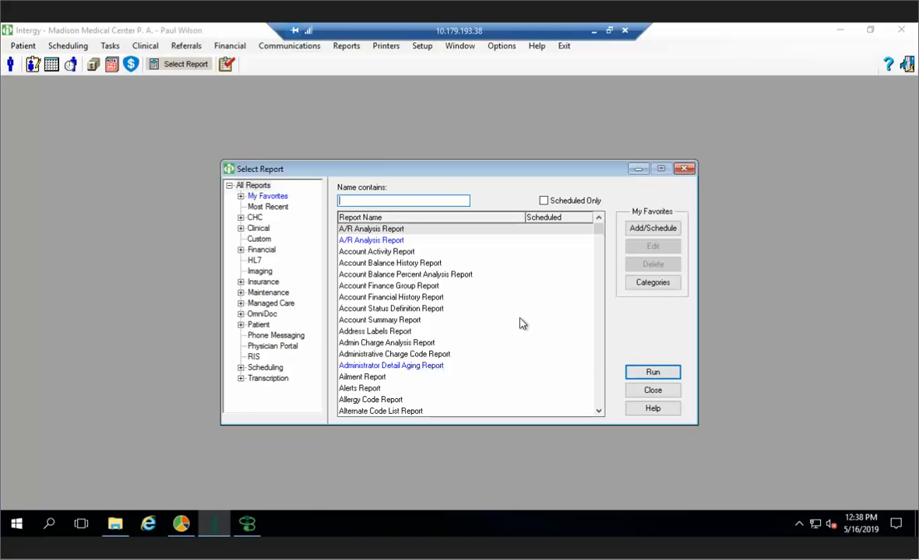
click(600, 401)
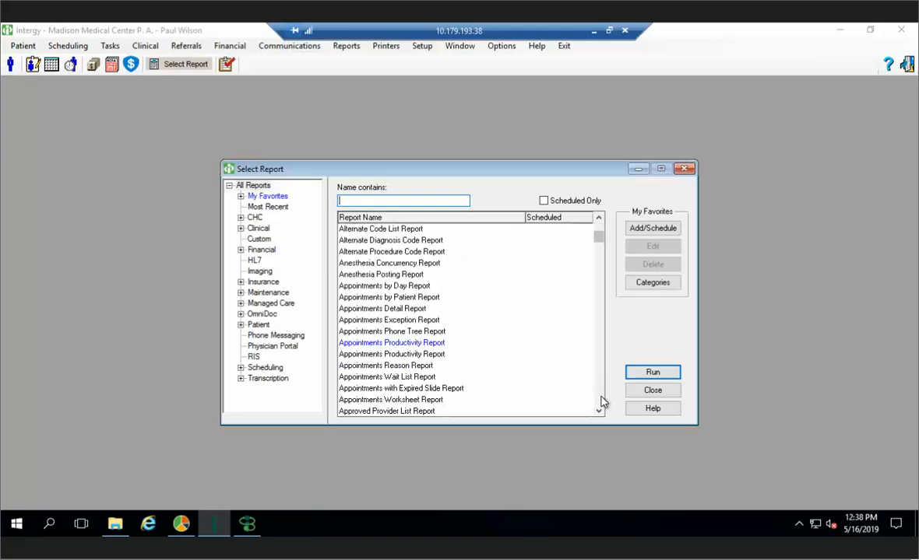
click(600, 401)
click(600, 400)
click(600, 401)
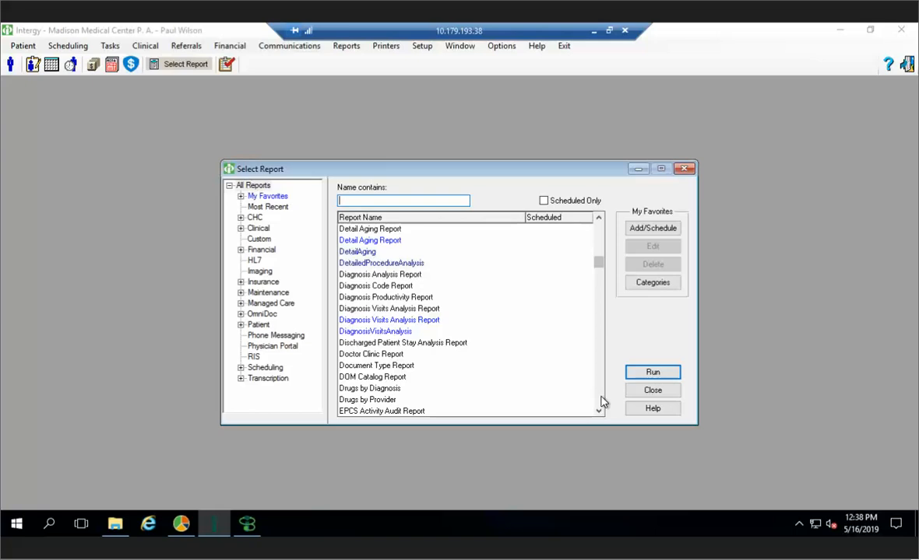
click(600, 401)
click(600, 401)
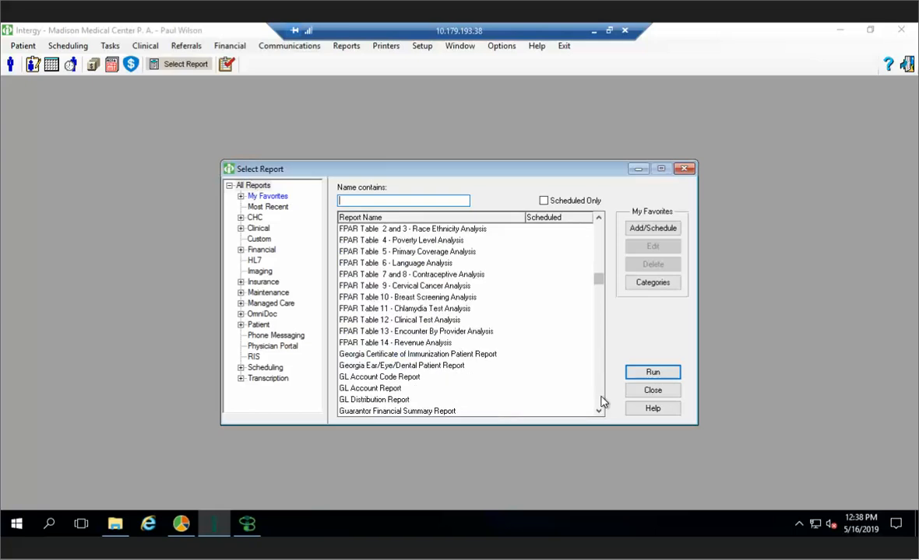
click(600, 401)
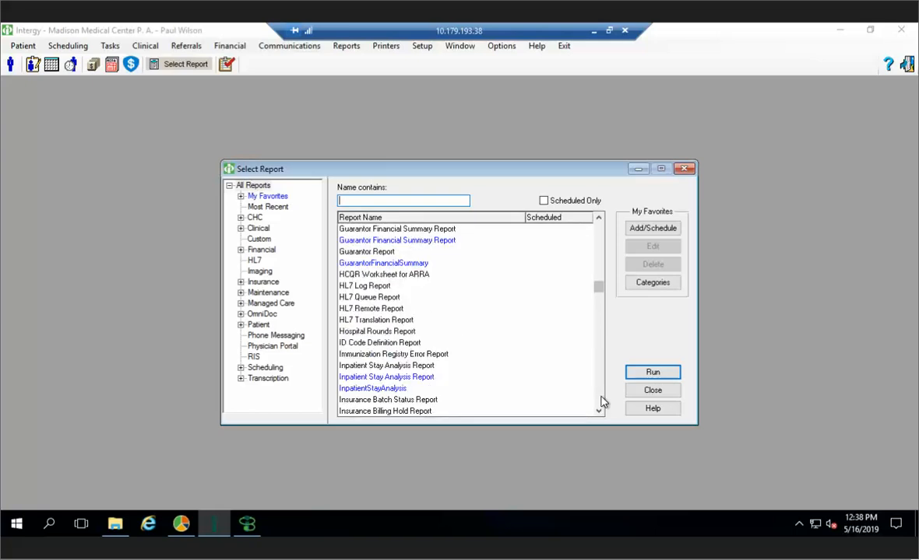
Examine the Clinical and Financial report categories, list the A/R & Journal reports, and close the report selection without running one.
click(240, 229)
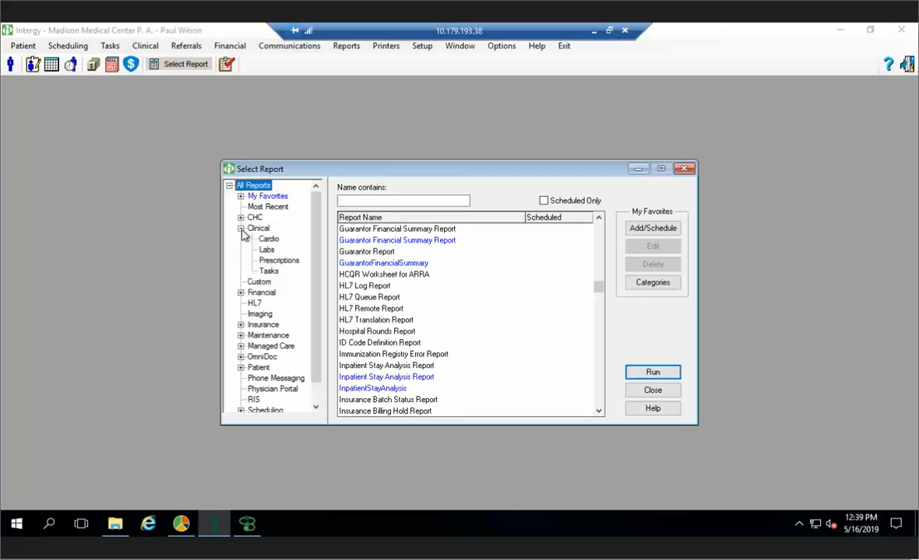
click(241, 229)
click(240, 250)
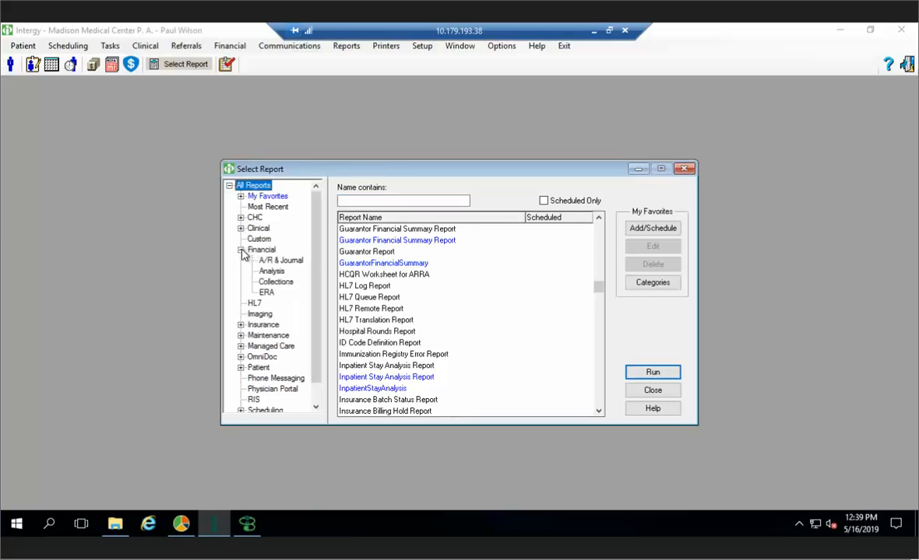
click(269, 262)
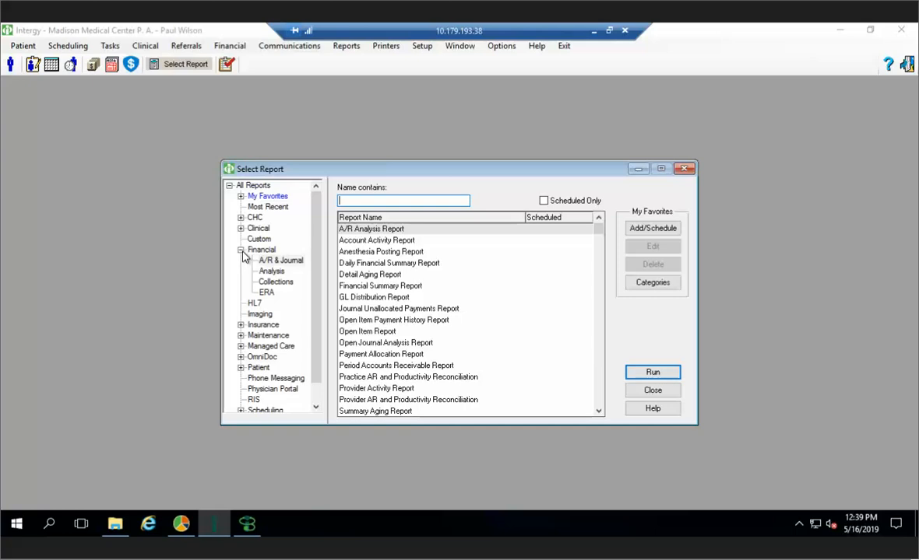
click(240, 250)
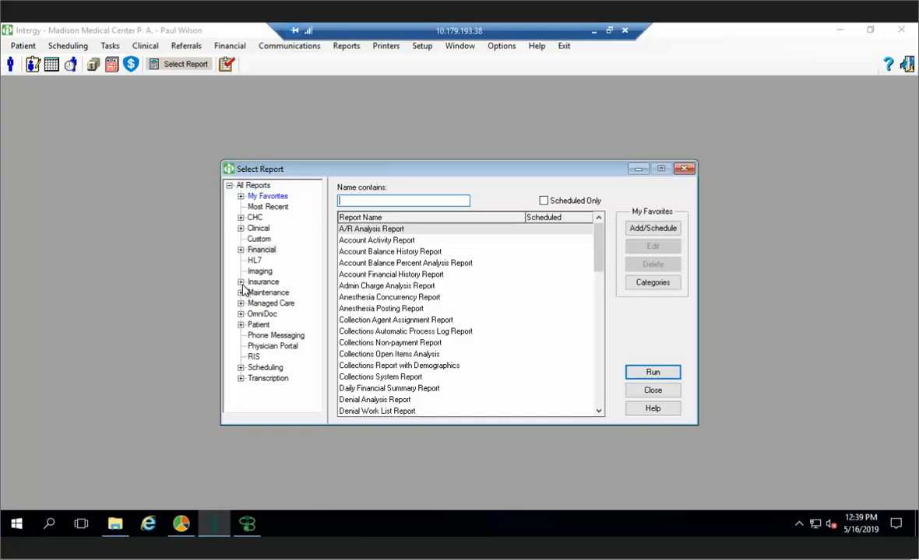
click(685, 170)
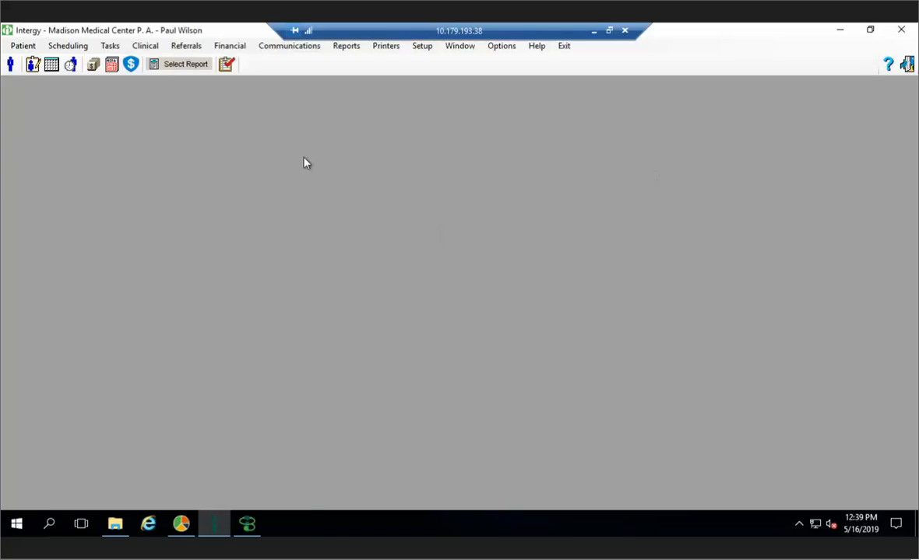
Open Insurance Billing, view the electronic pre-billing options for the pre-billed INTERGY5P EMC batch, and cancel without running.
click(230, 48)
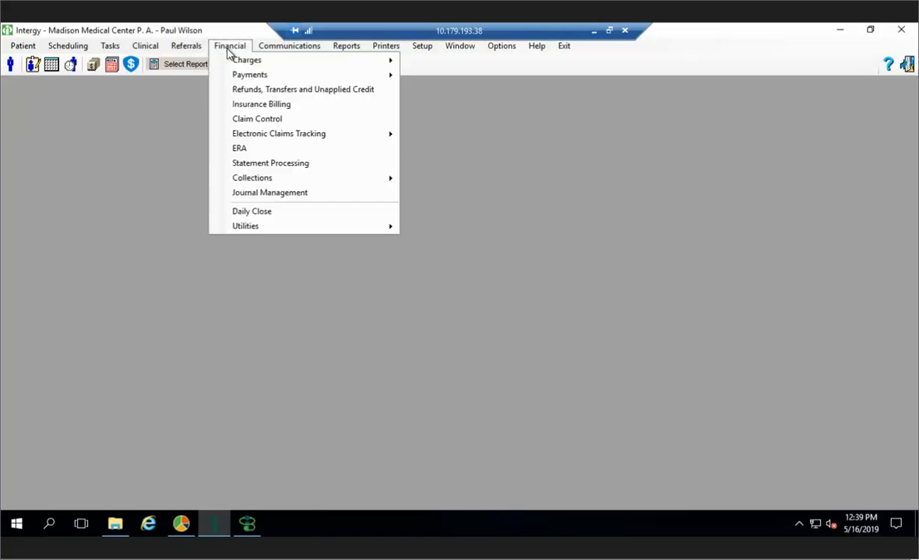
click(239, 107)
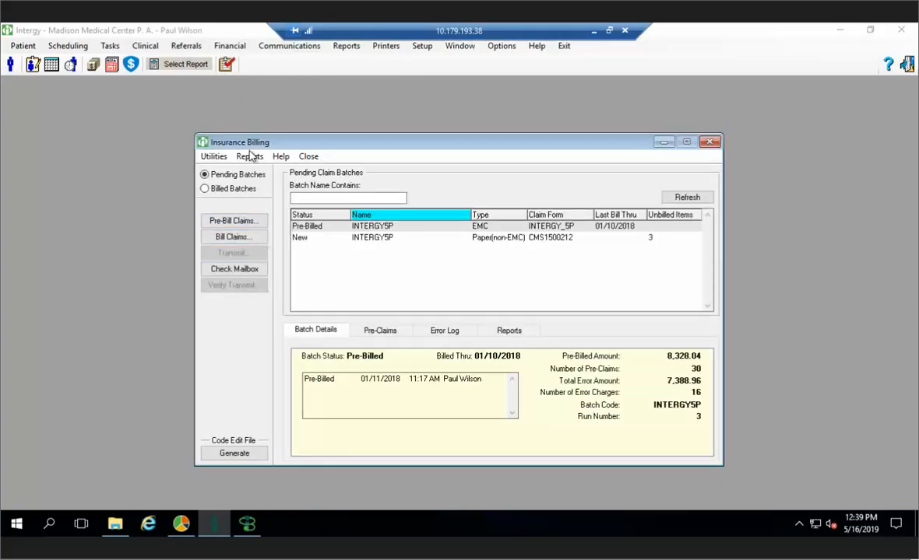
click(249, 222)
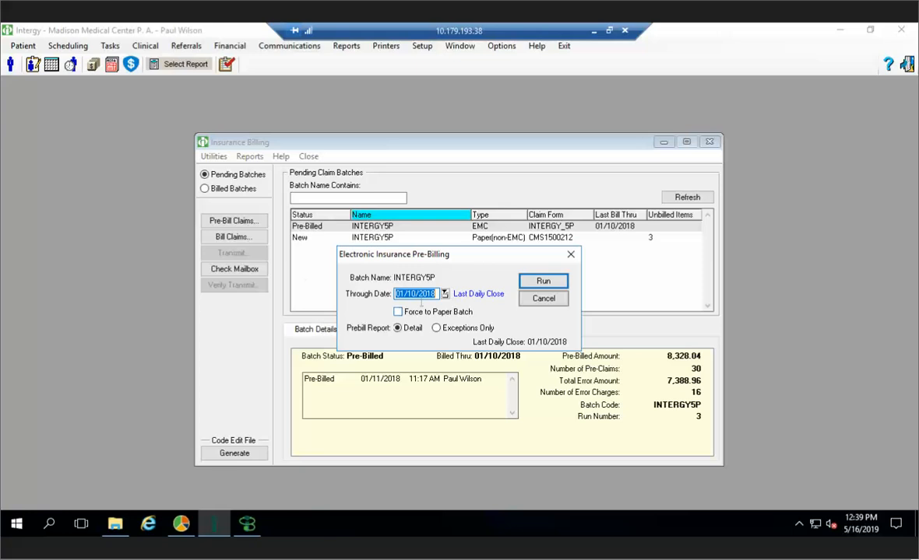
click(543, 299)
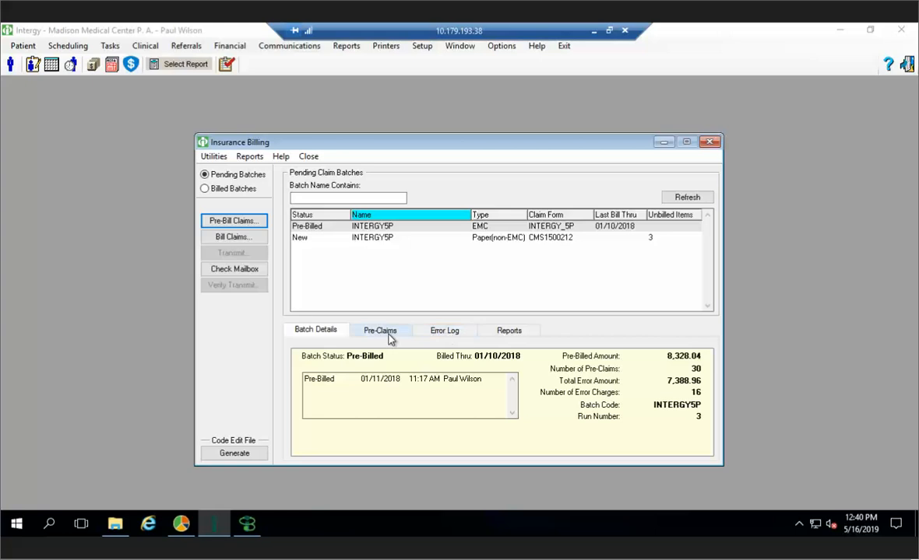
View the new paper batch's details and error log, and examine the error log of the pre-billed INTERGY5P EMC batch.
click(373, 238)
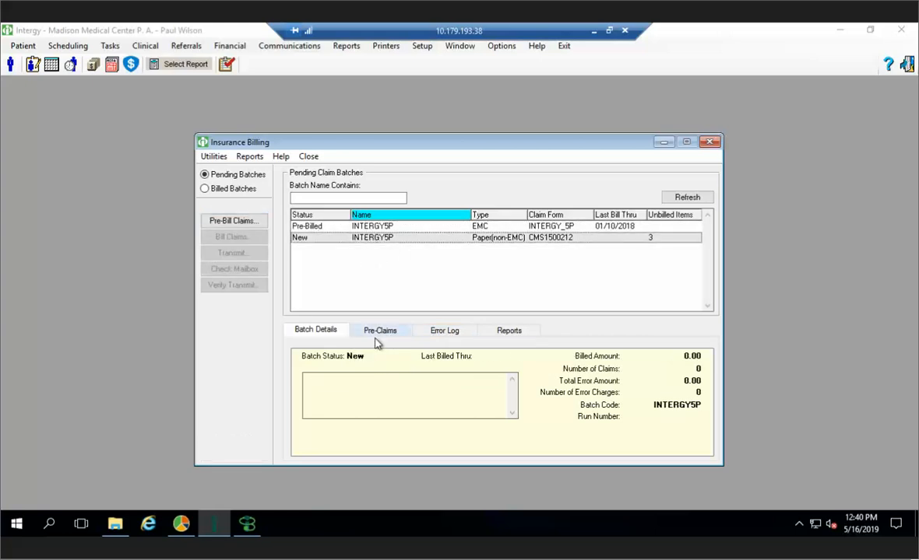
click(436, 335)
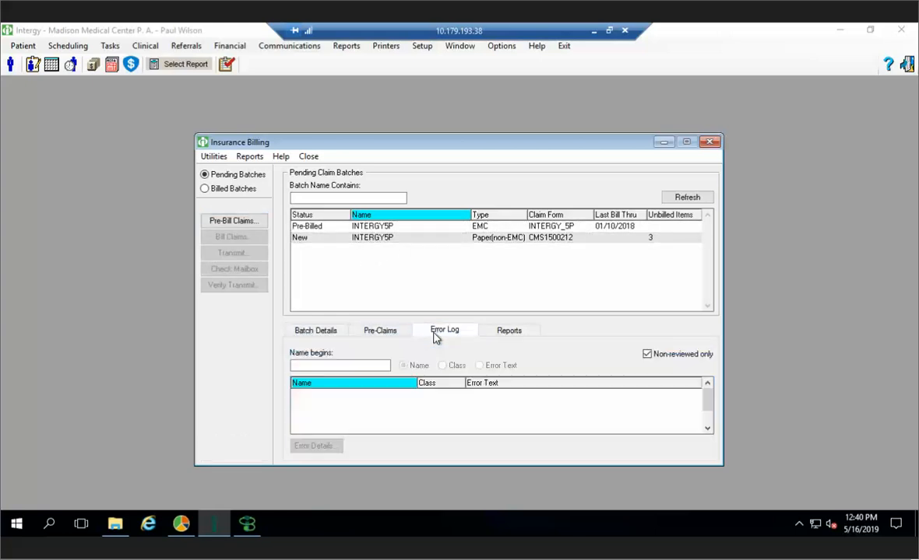
click(338, 231)
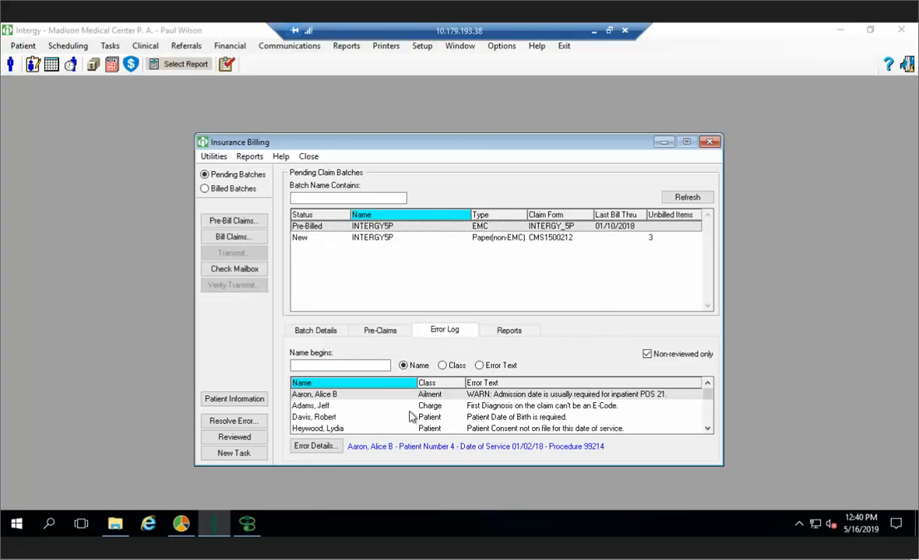
click(326, 418)
Open the records for resolving the patient-consent error and the missing date-of-birth error, closing each without editing.
click(328, 429)
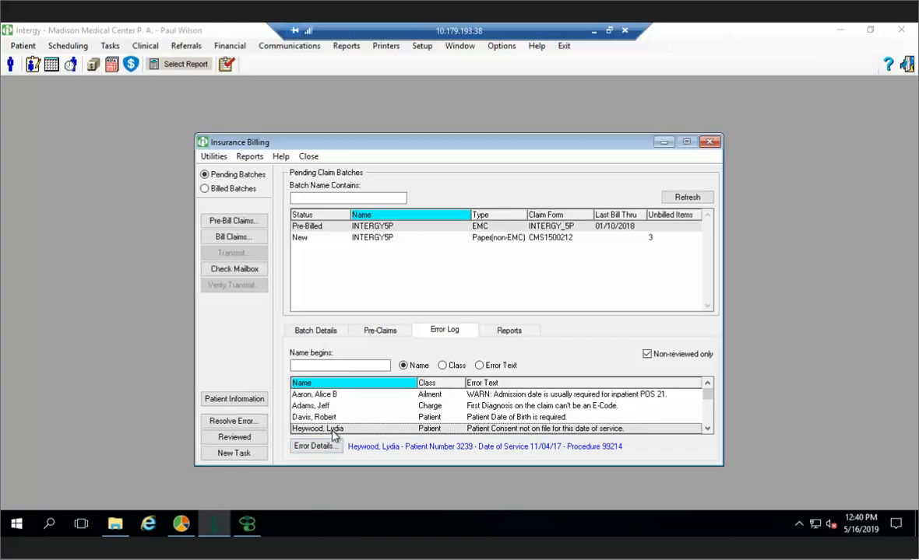
click(233, 421)
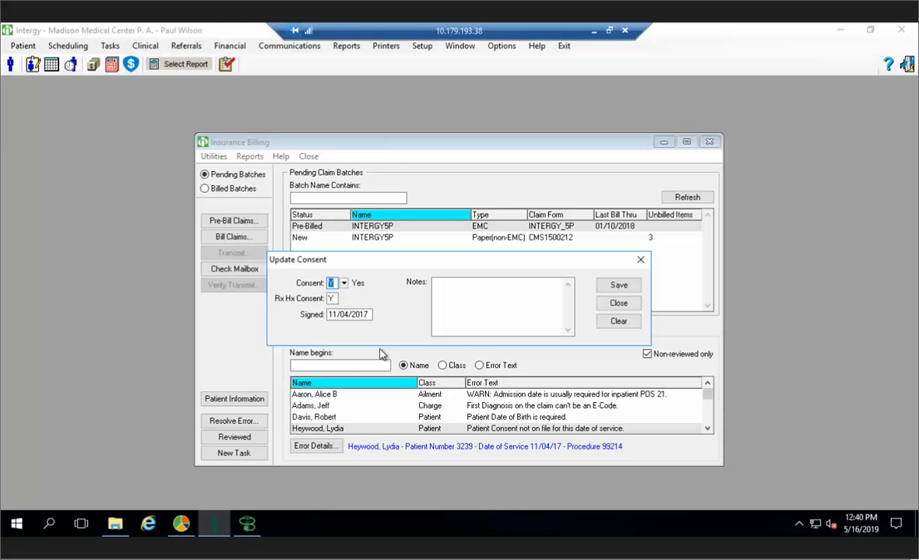
click(615, 309)
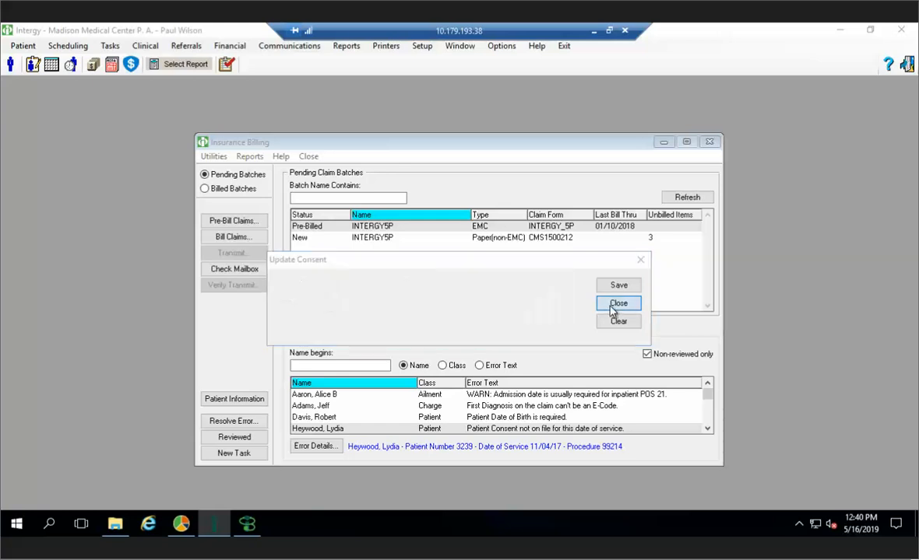
click(340, 418)
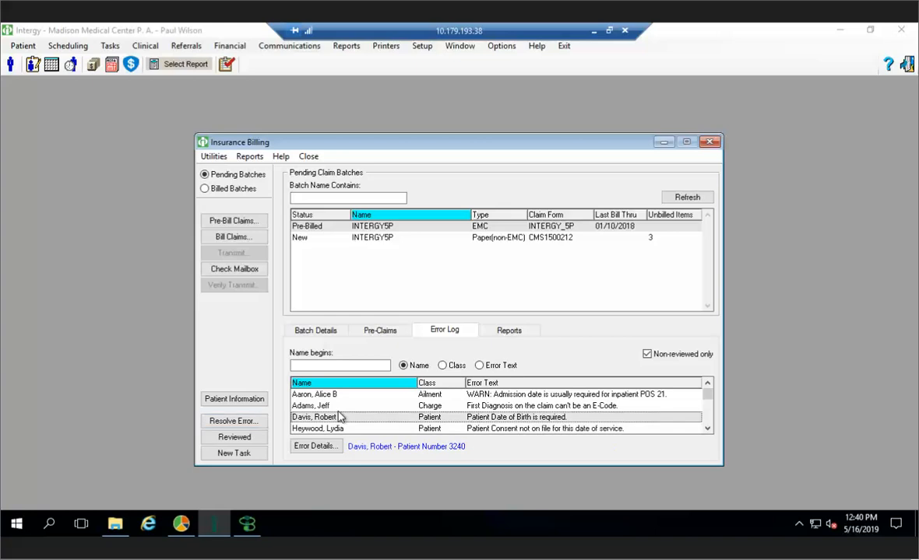
click(234, 422)
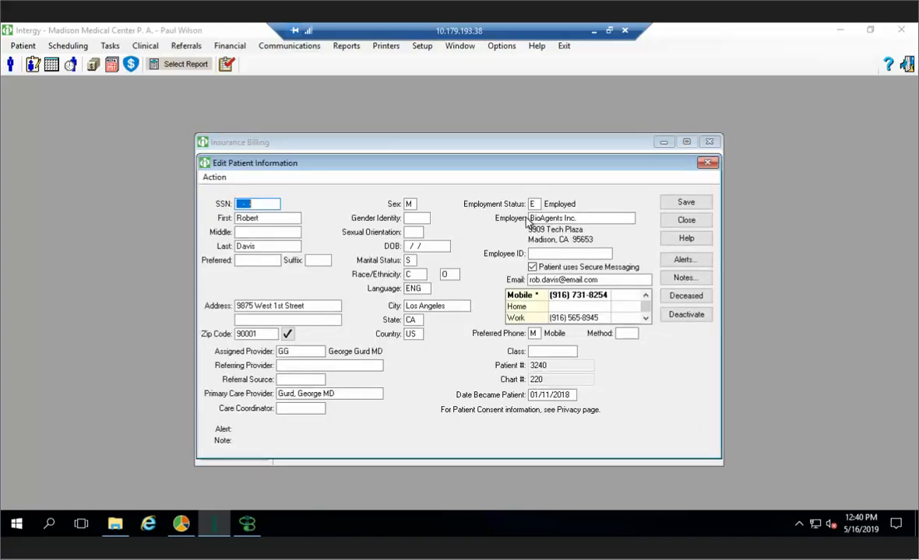
click(707, 164)
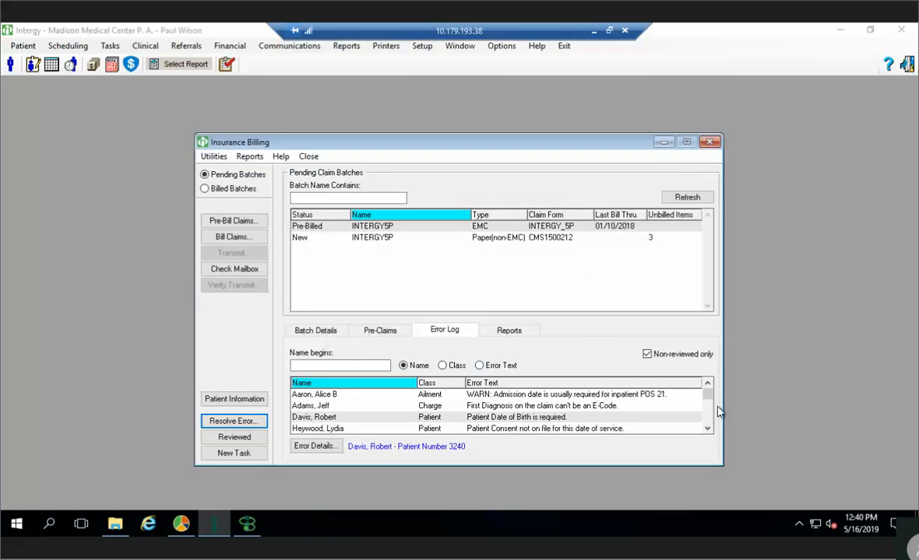
Open the service center record for a Madison Ambulatory Surgery Center facility zip code error, and close it without editing.
scroll(708, 422, down, 1)
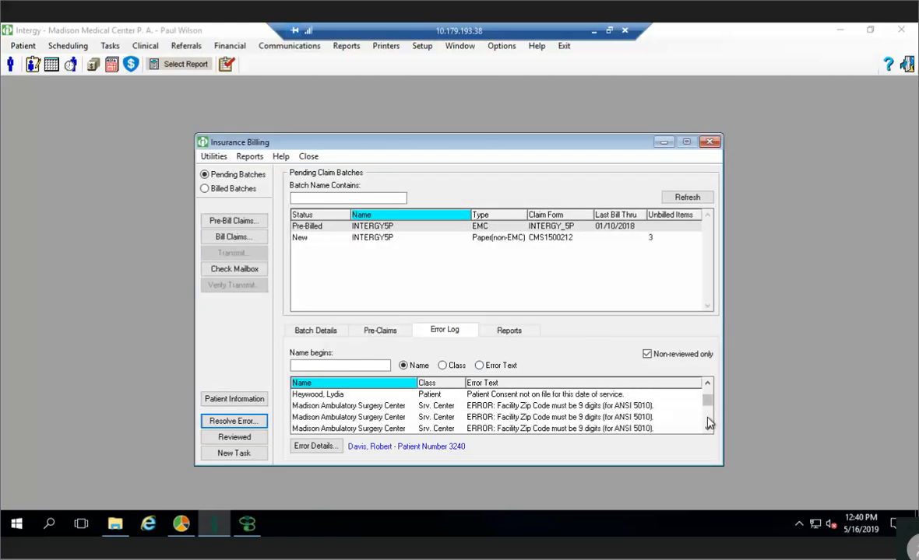
click(583, 428)
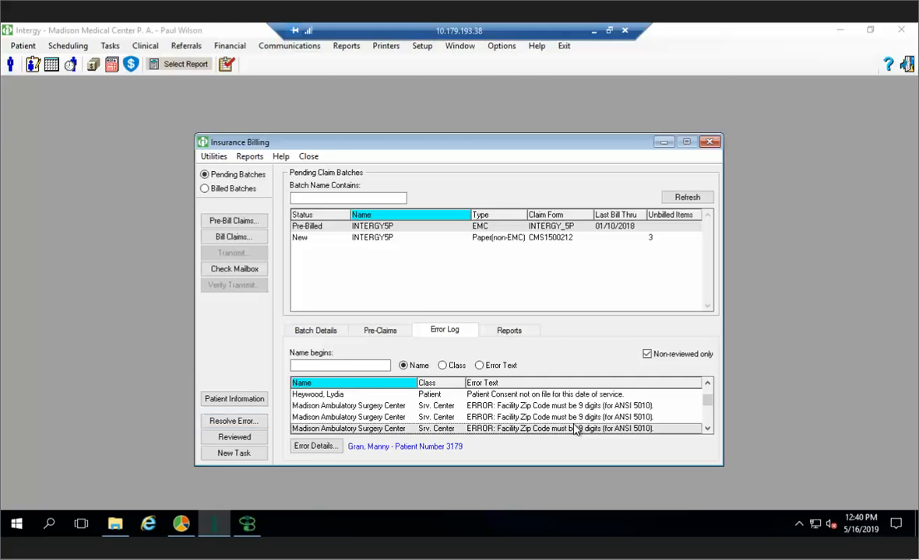
click(234, 421)
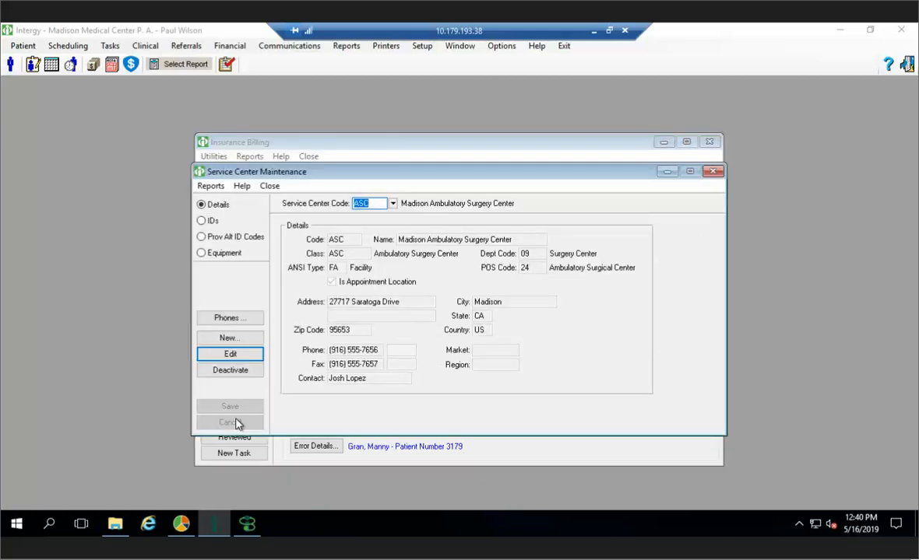
click(713, 172)
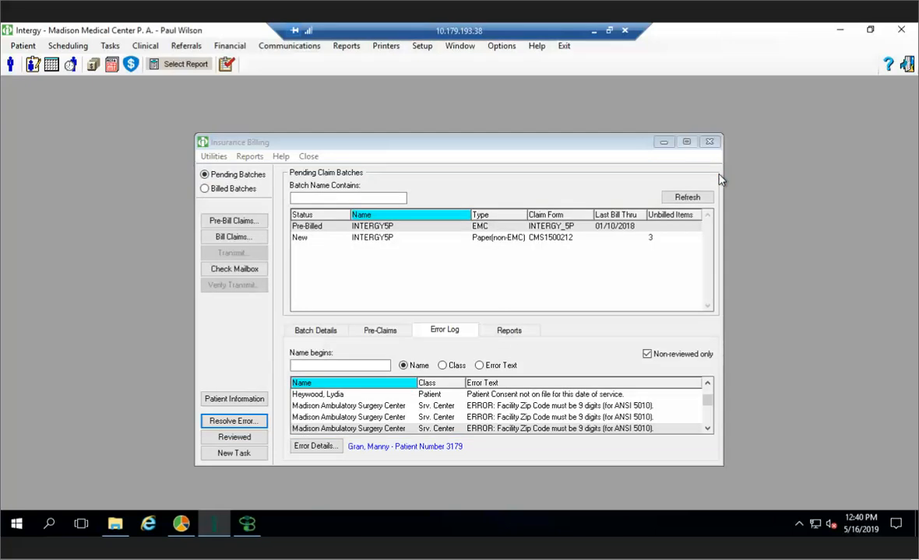
View the pre-claims and batch details of the pre-billed INTERGY5P batch, and close Insurance Billing.
click(381, 331)
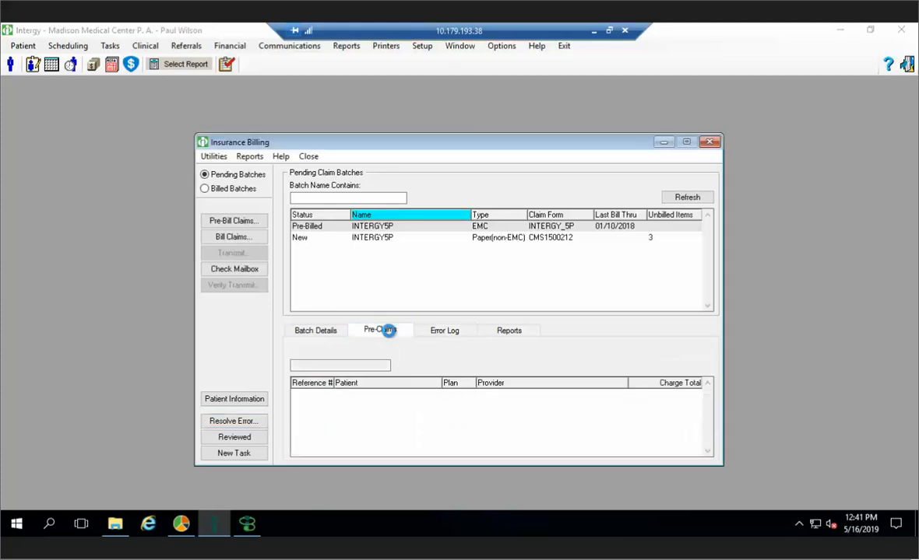
click(316, 333)
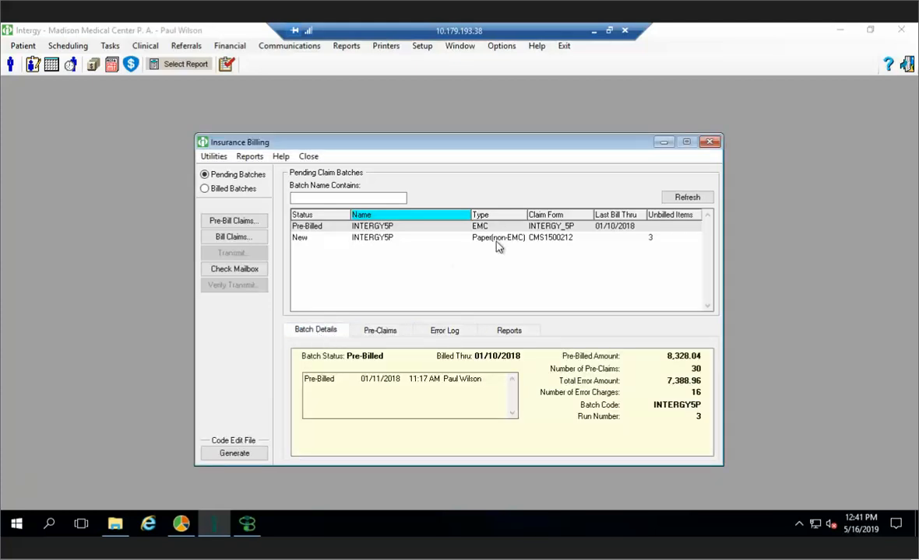
click(709, 141)
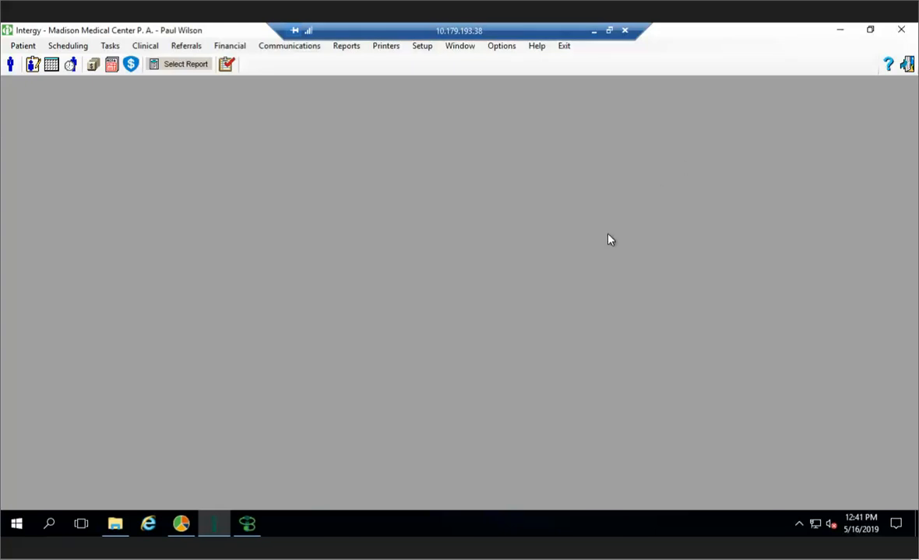
Open Electronic Remittance Advice and select the preprocessed remittance file cataloged 08/24/2018.
click(231, 49)
mouse_move(239, 78)
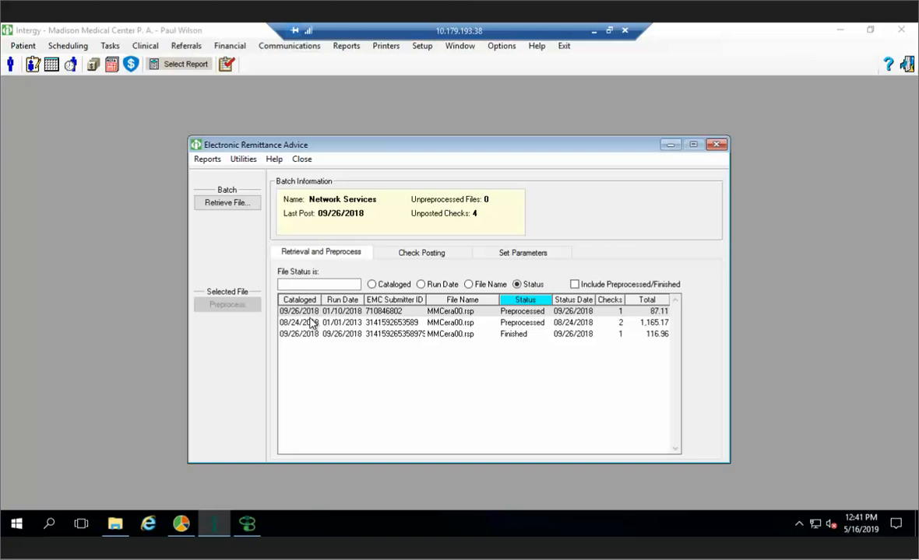
click(311, 322)
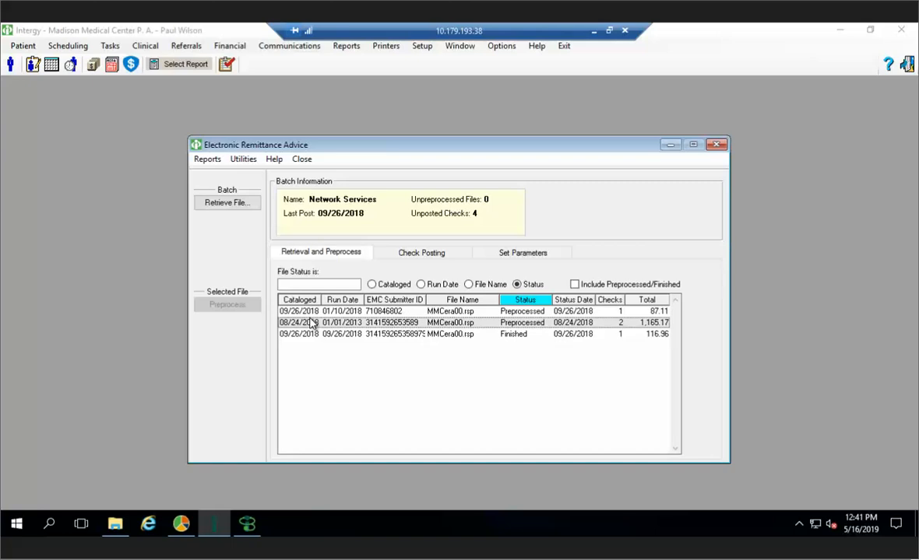
Open the check posting list and select the Medicare Part B of California, Anaheim Managed Health and posted Medicare checks in turn.
click(422, 257)
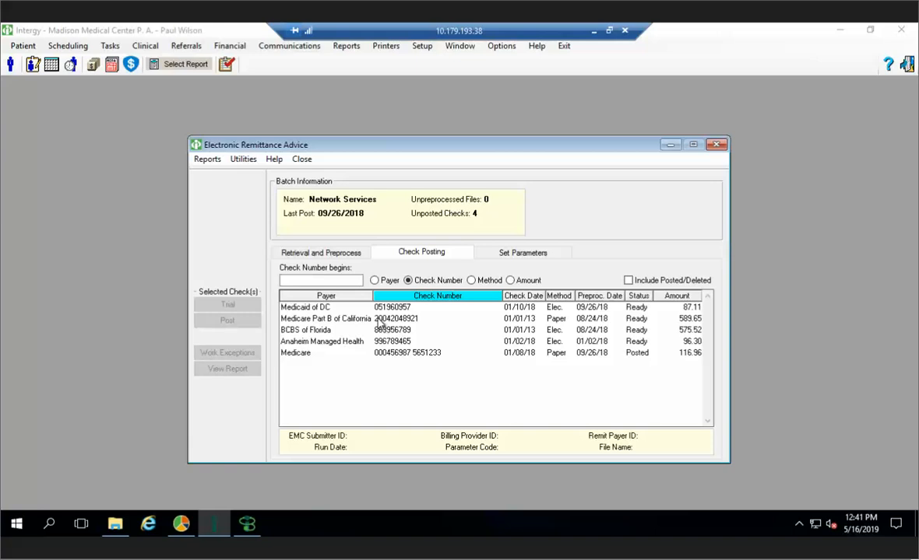
click(338, 320)
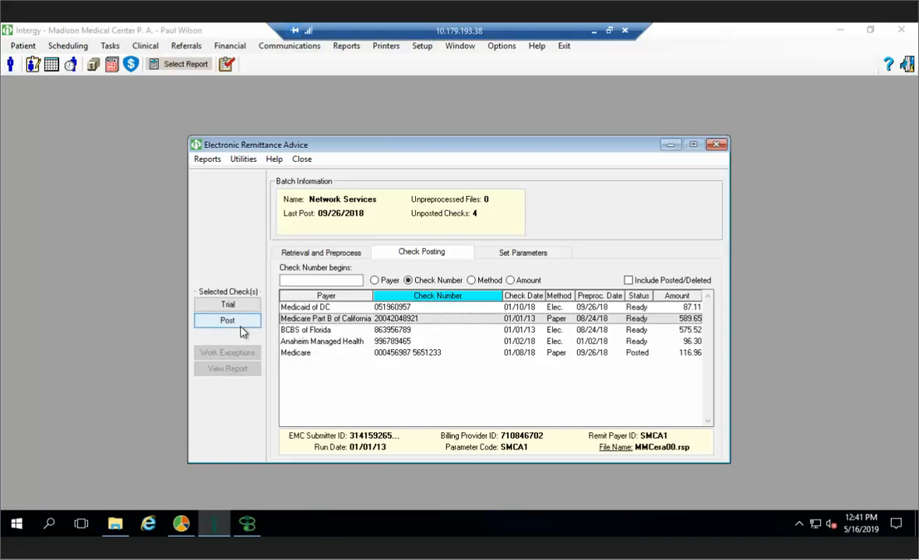
click(294, 344)
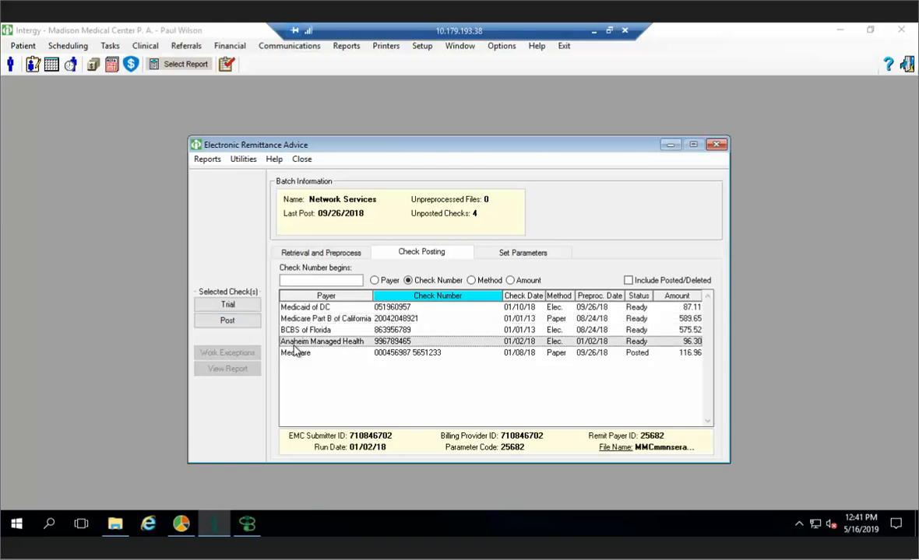
click(295, 354)
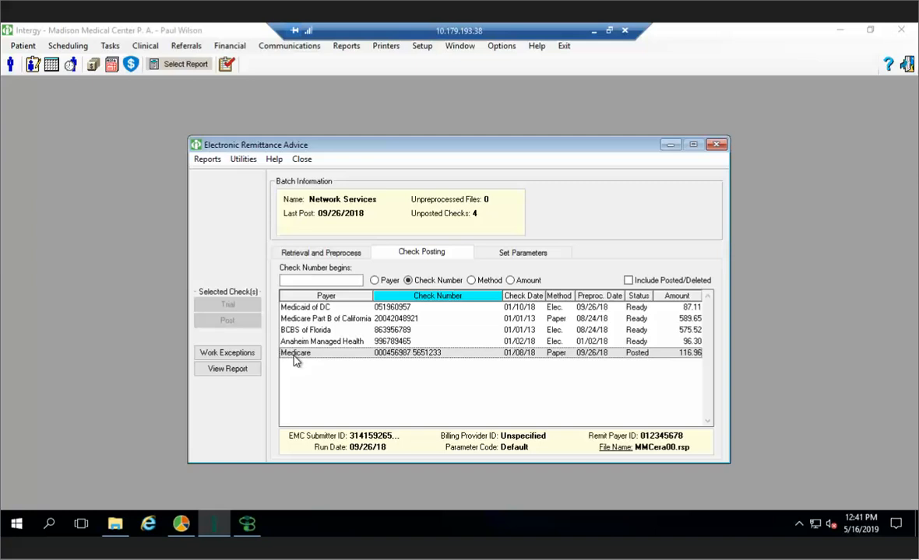
View the stored ERA Exception Report for the posted Medicare check, and close the report and the report type dialog.
click(227, 369)
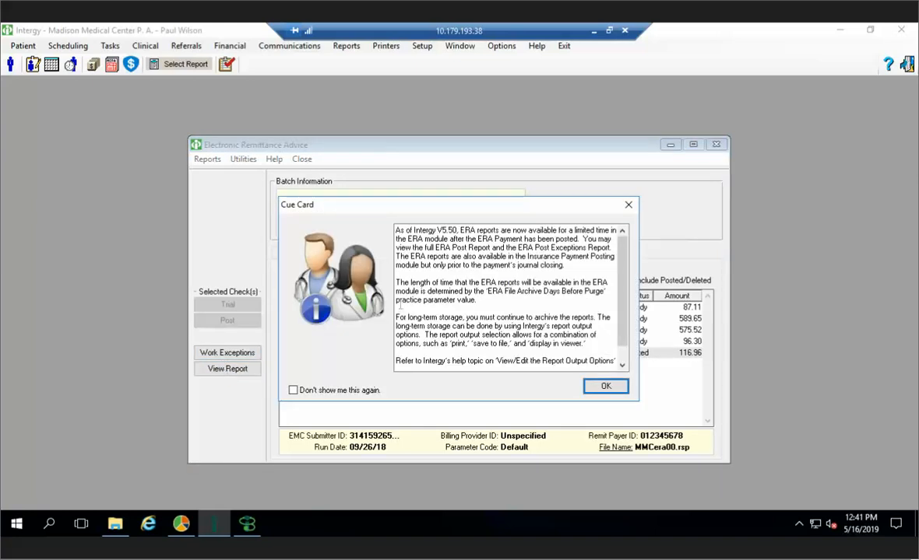
click(306, 393)
click(606, 387)
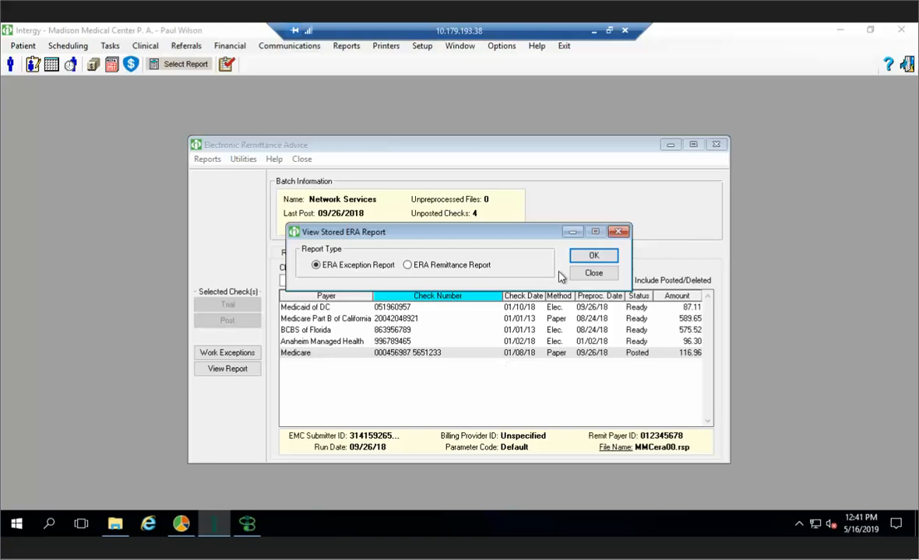
click(596, 259)
click(505, 347)
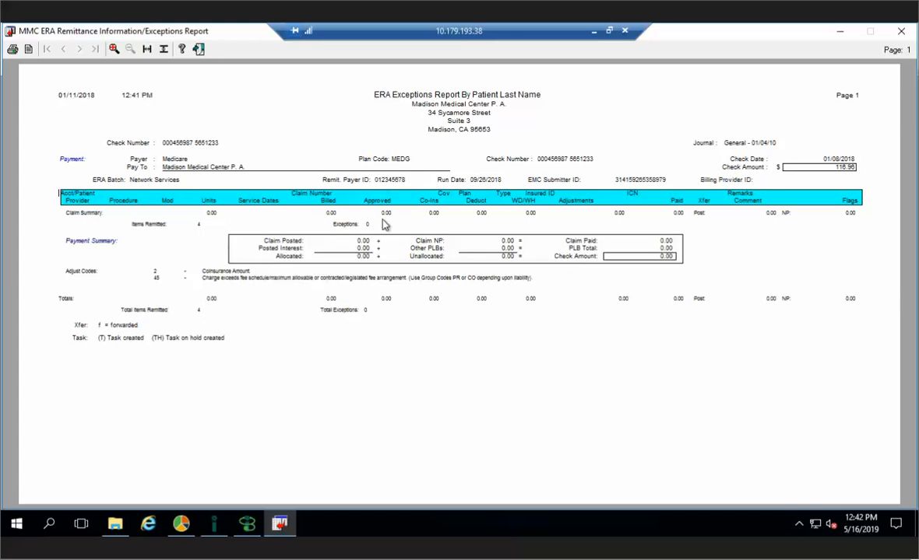
click(903, 33)
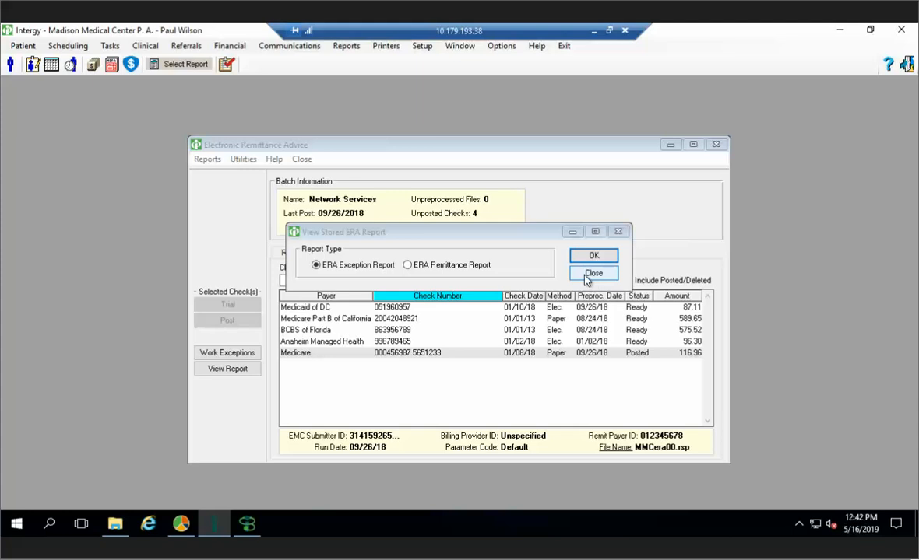
click(592, 274)
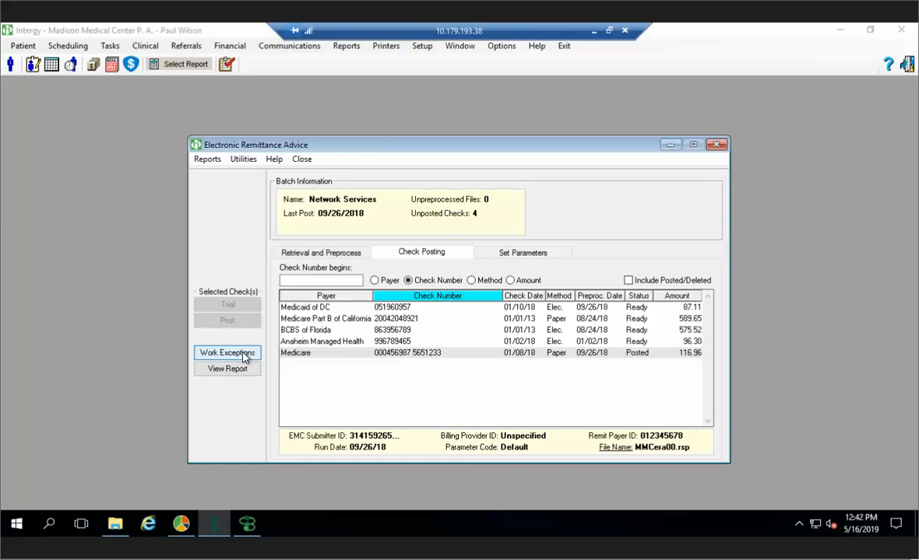
Return to the list of retrieved remittance files and close Electronic Remittance Advice.
click(305, 255)
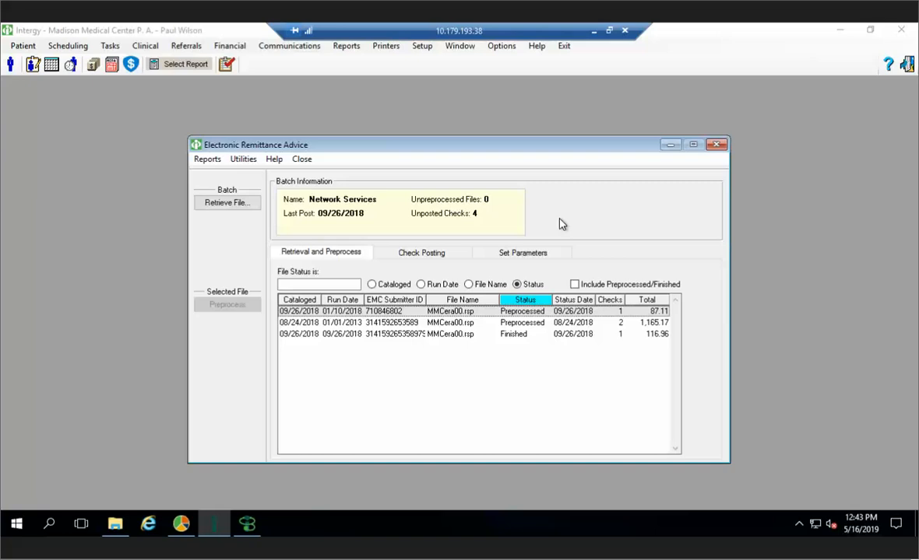
key(alt+Tab)
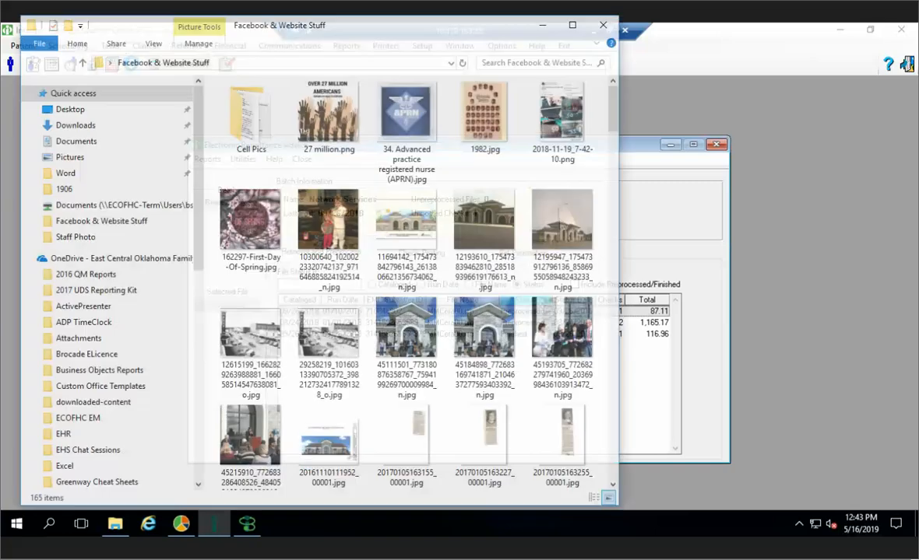
drag(361, 33, 917, 31)
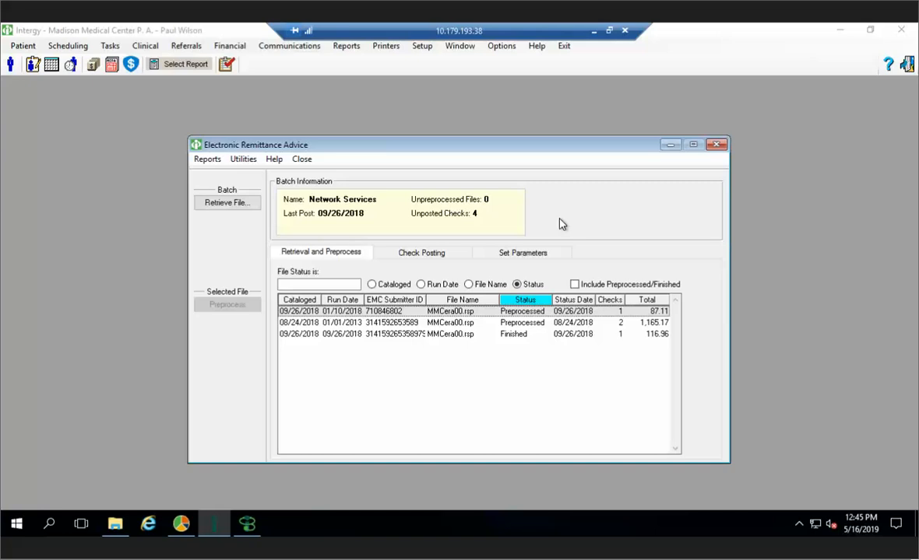
click(716, 145)
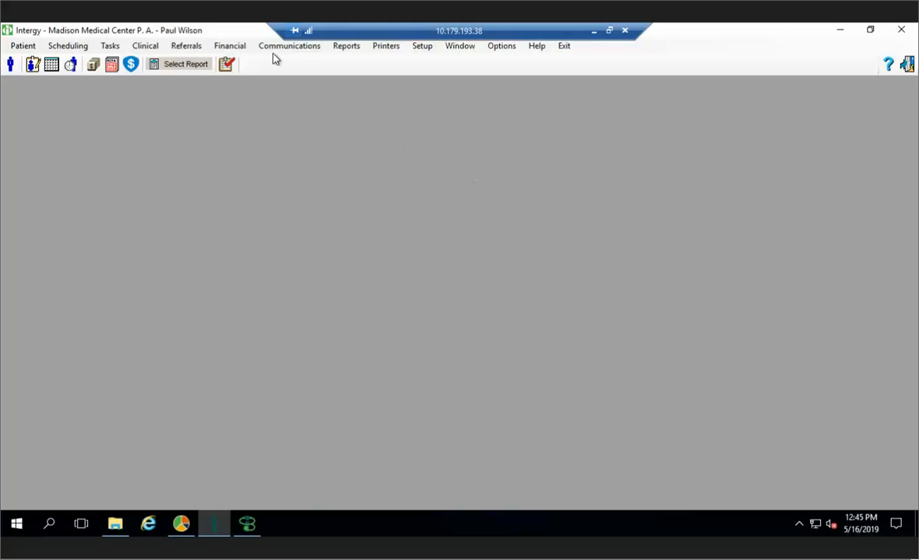
Open Insurance Payment Posting and look at the claim number and patient options for displaying claims.
click(237, 46)
mouse_move(251, 76)
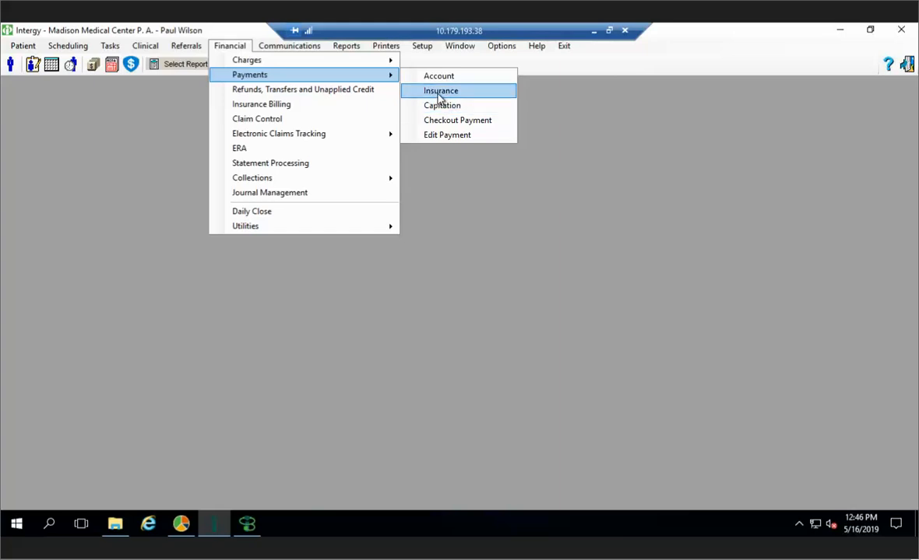
click(440, 93)
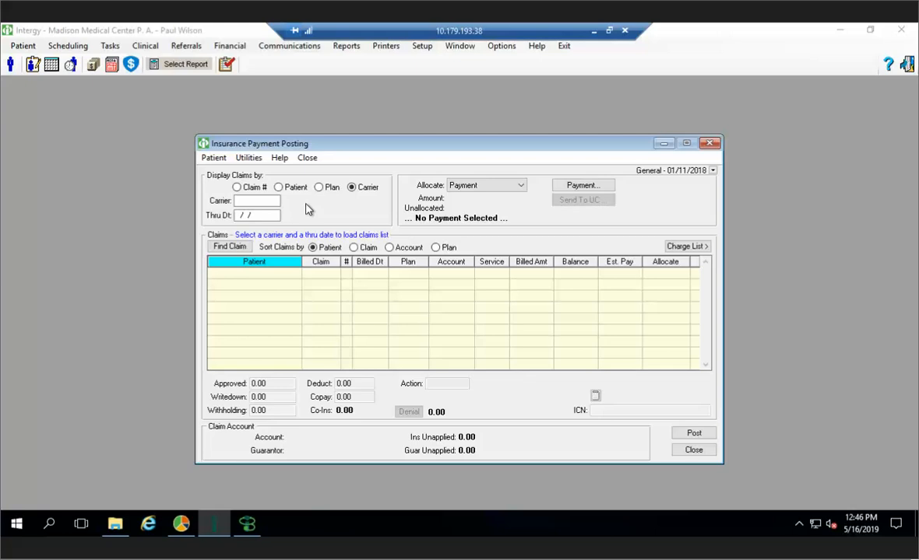
click(237, 188)
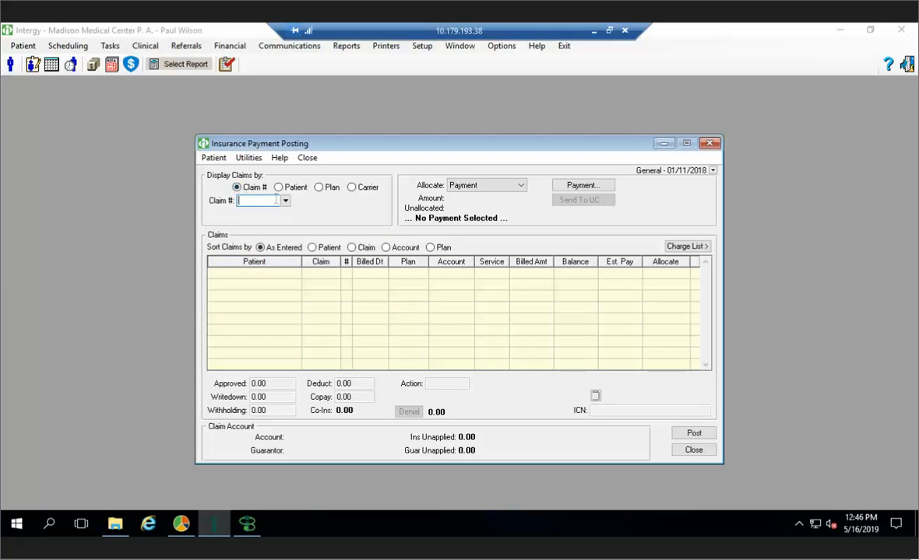
click(279, 190)
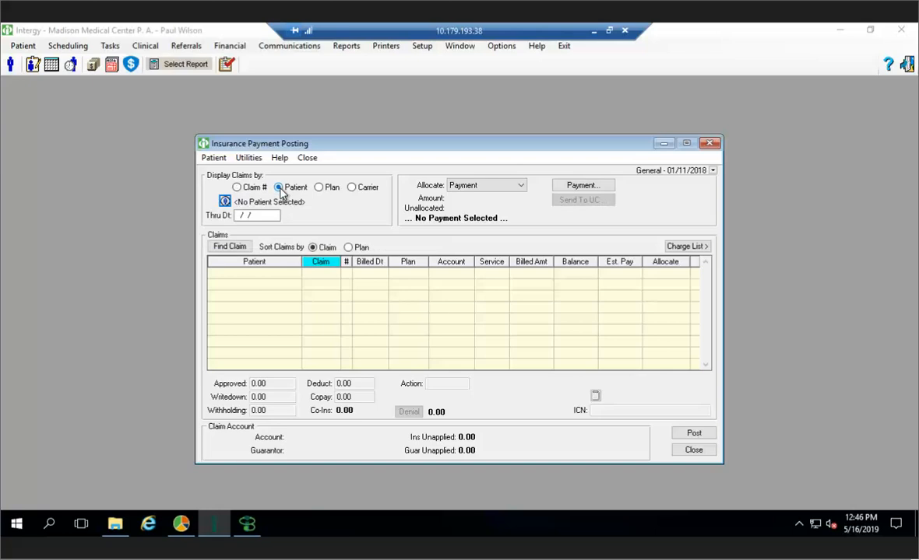
Display claims by plan for BCBS01 with a through date of 01/11/2018, keeping the allocation type as Payment.
click(325, 192)
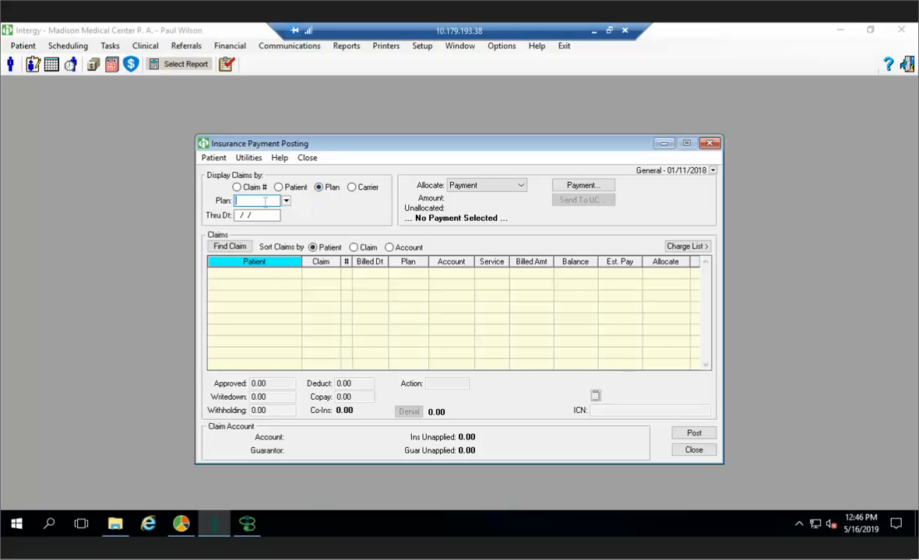
text(BCBS01)
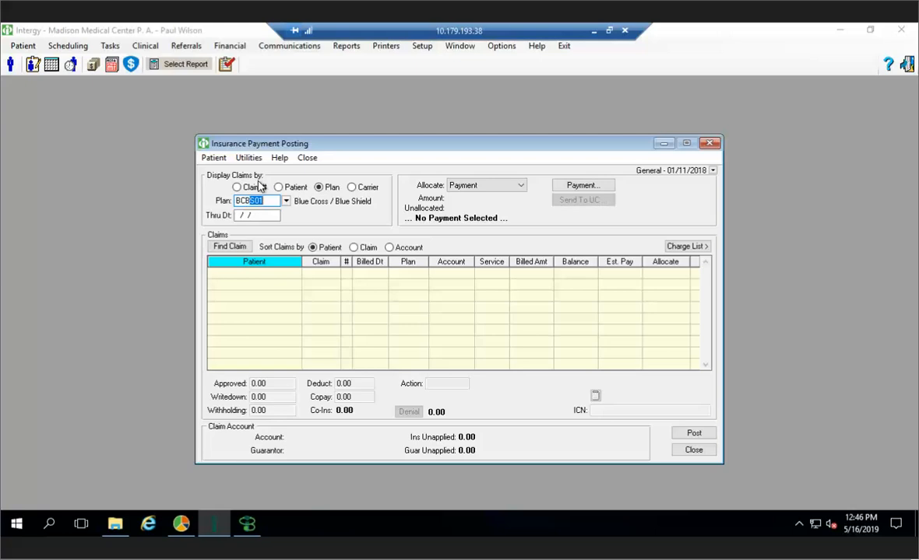
key(Tab)
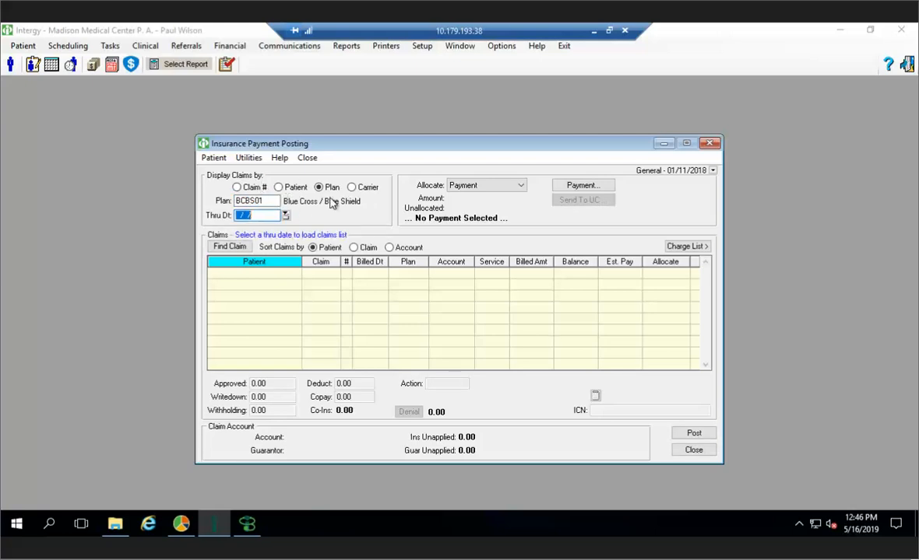
click(521, 185)
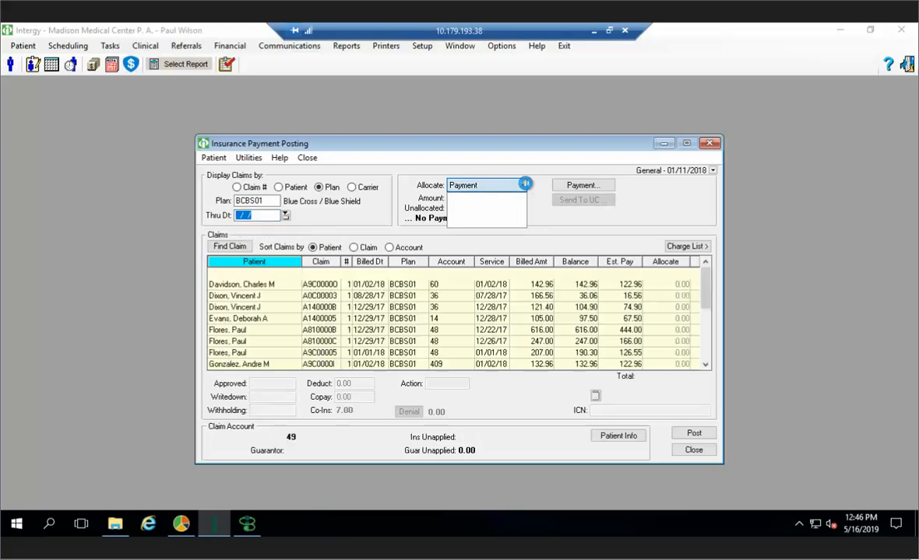
click(525, 184)
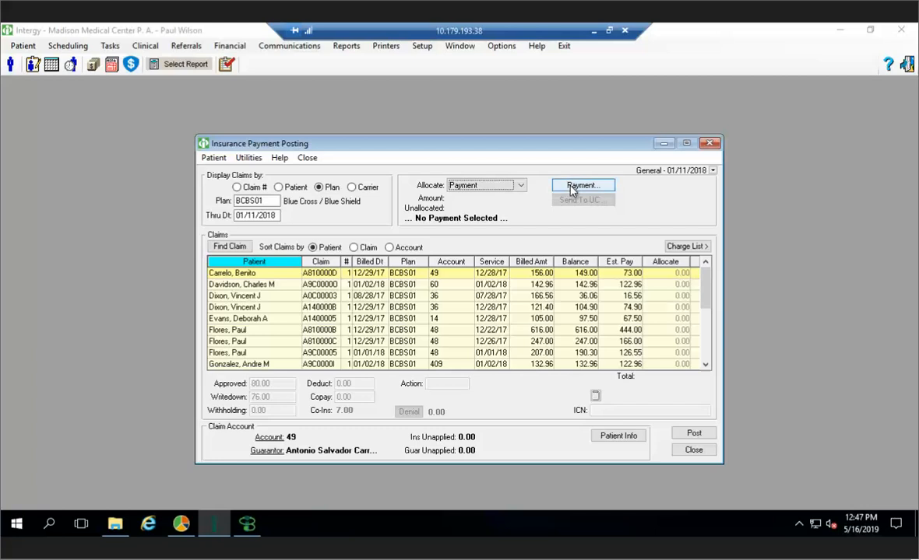
Create and save a new BCBS01 insurance check payment of 500.00 with voucher 234234.
click(572, 191)
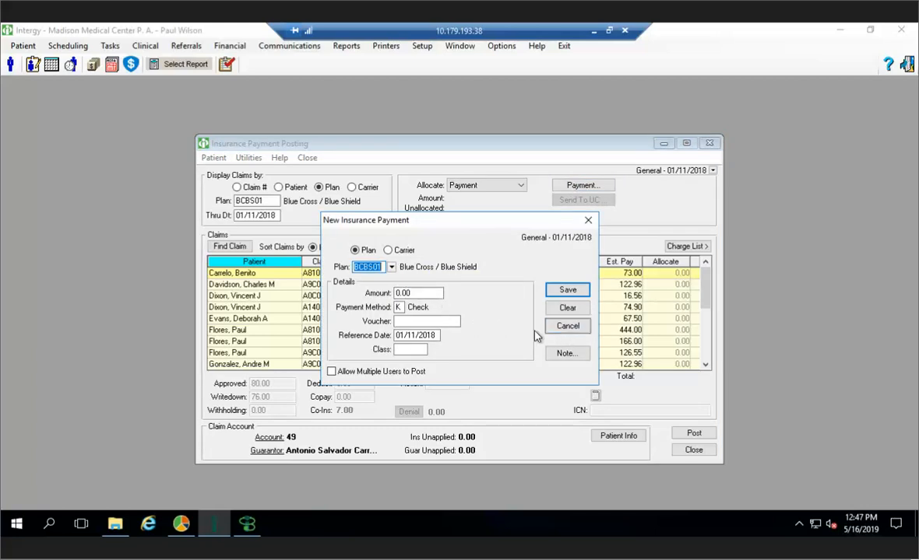
click(404, 293)
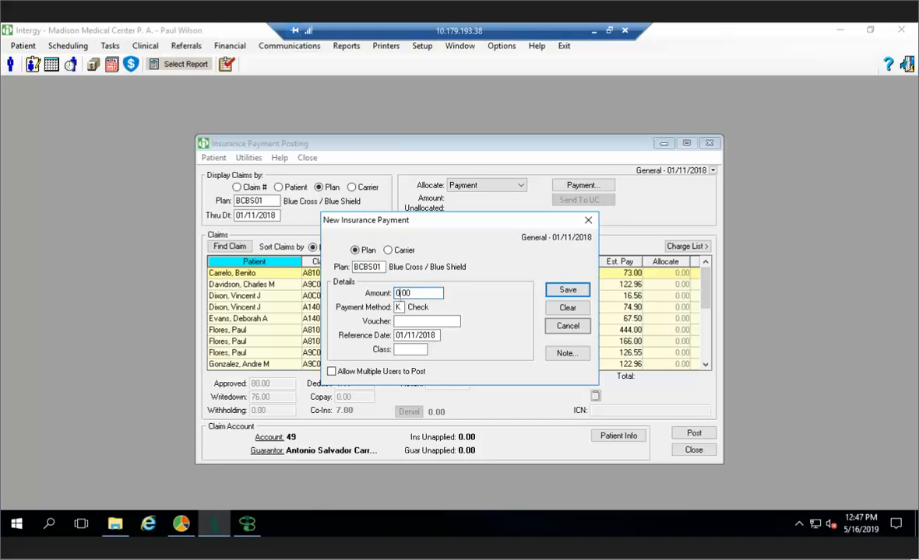
text(500)
click(442, 320)
text(234234)
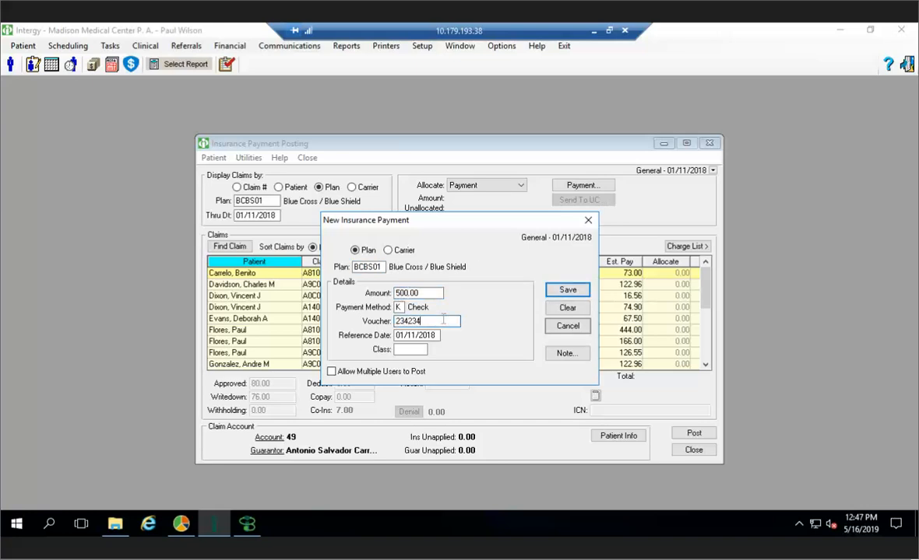
click(566, 291)
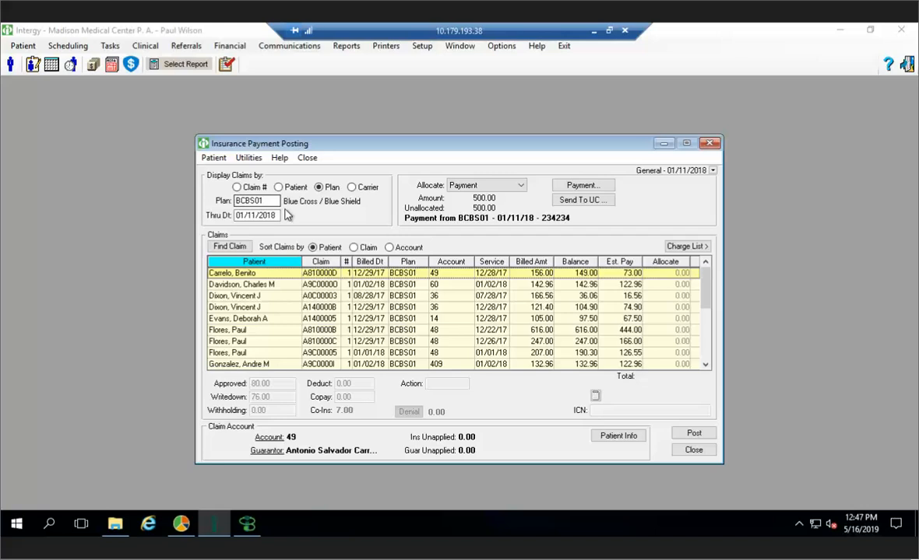
Allocate 30.00 to the claim billed at 142.96, and go through its Approved, Writedown, Withholding, Action and Next Party fields.
click(688, 285)
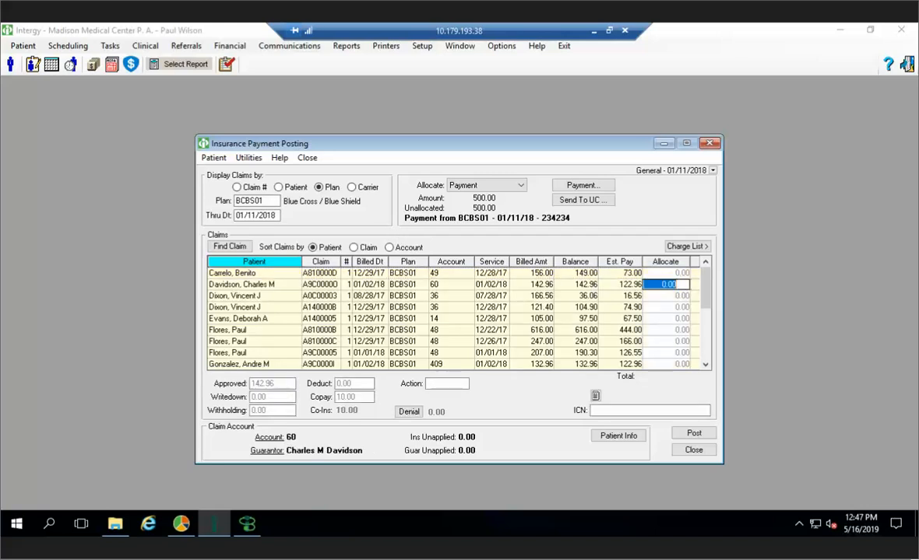
text(30)
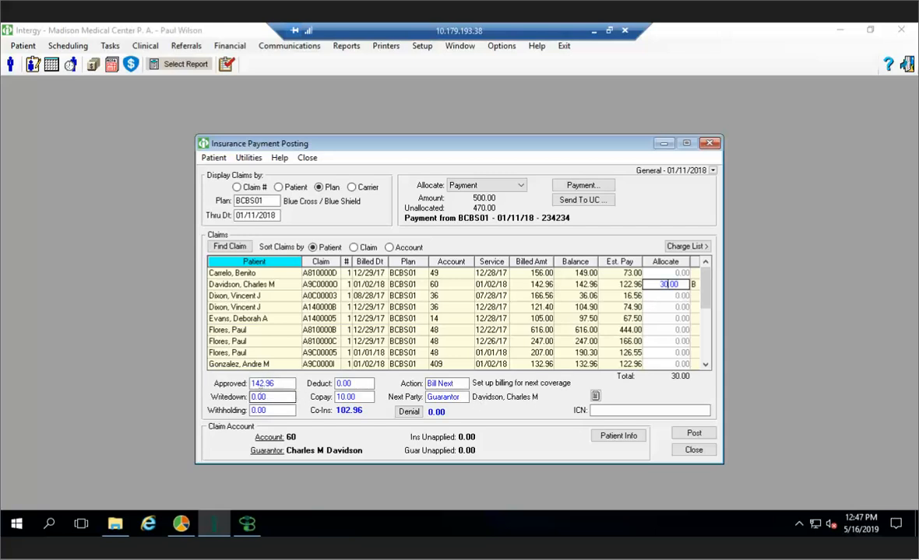
click(269, 383)
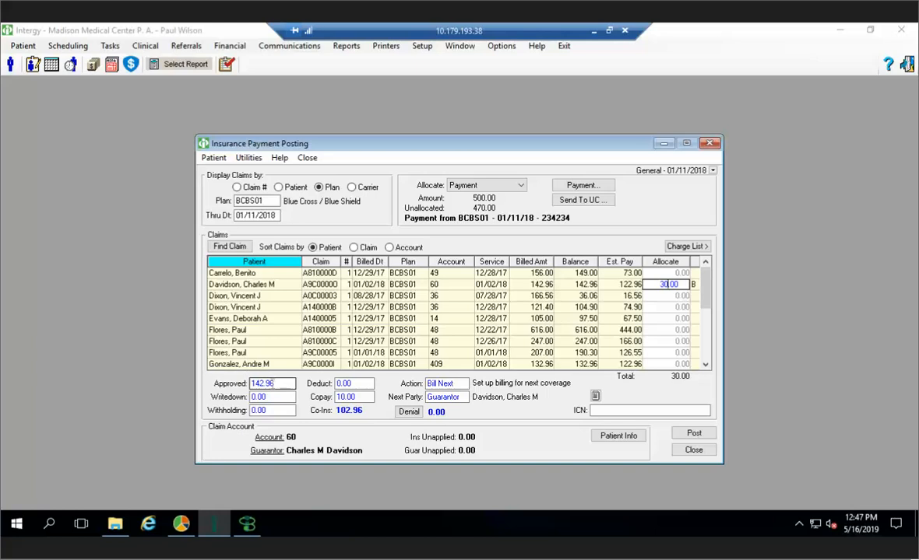
click(274, 398)
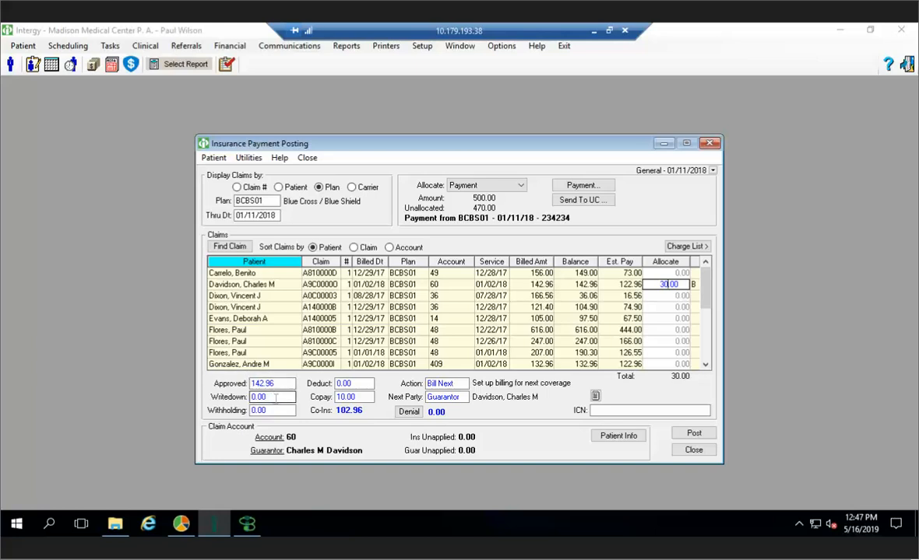
click(280, 411)
click(444, 383)
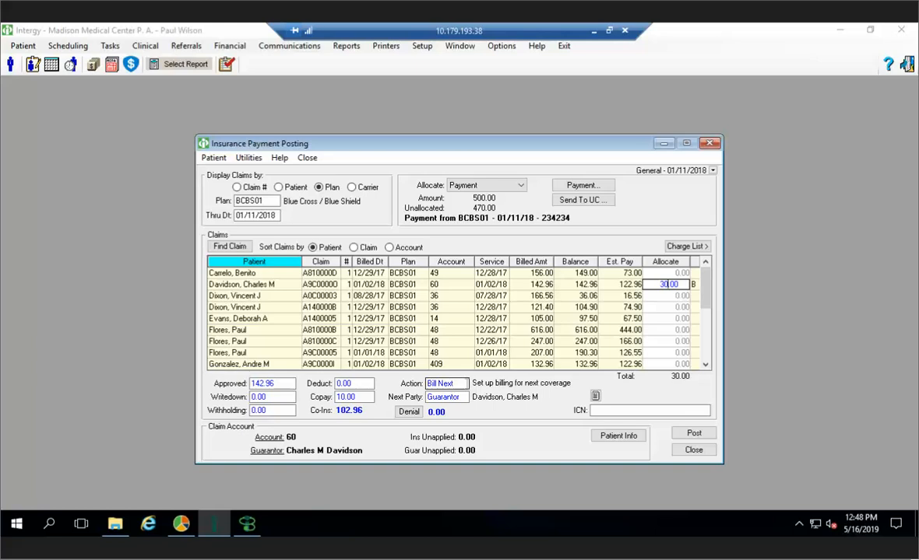
click(450, 397)
Allocate 50.00 of the payment to the claim billed at 105.00, and move on to the claim billed at 616.00.
click(666, 295)
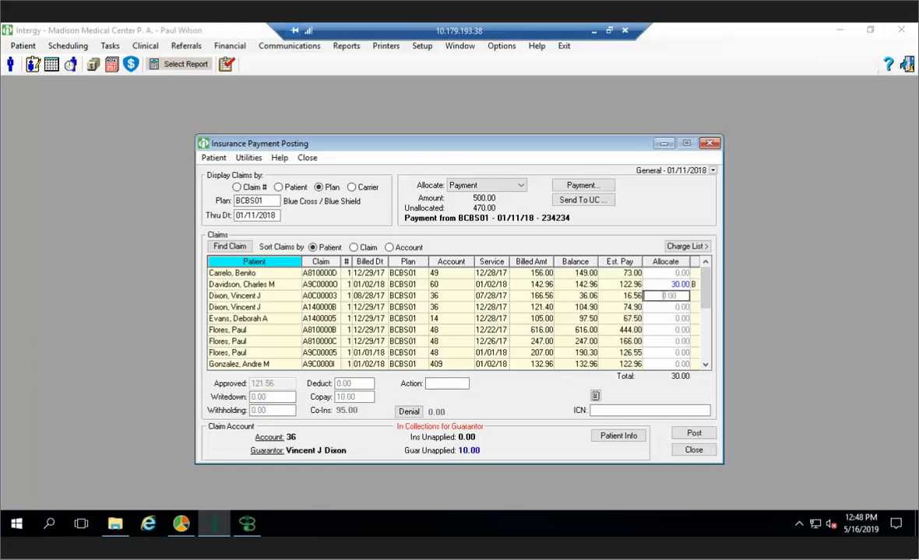
click(664, 305)
key(Down)
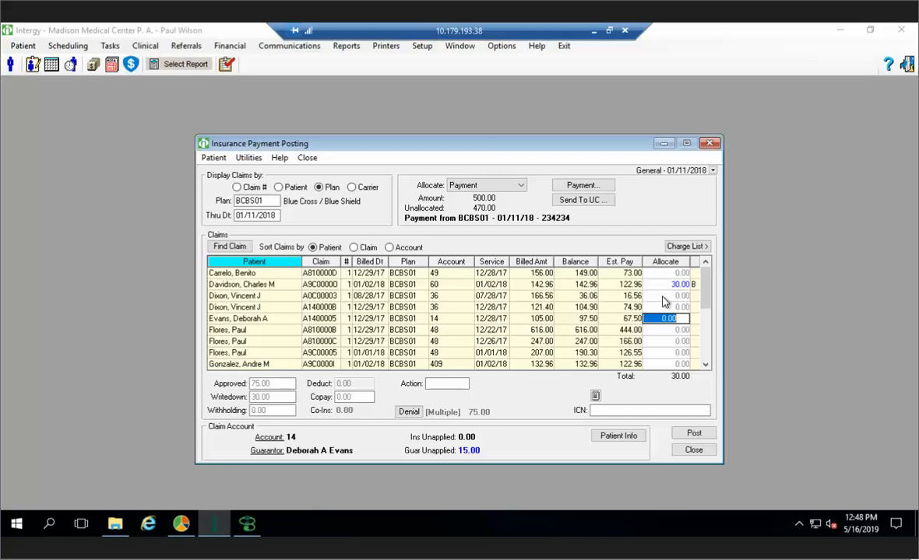
text(50)
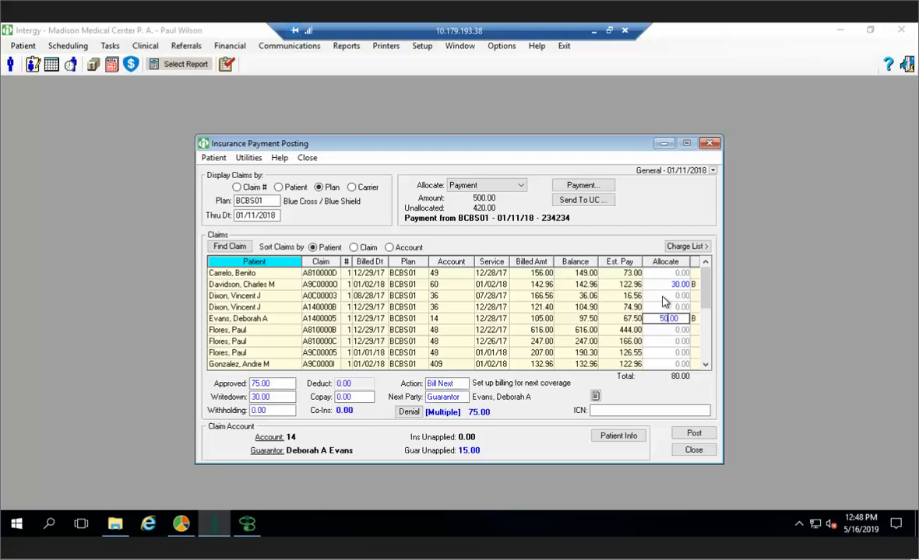
key(Down)
key(Down)
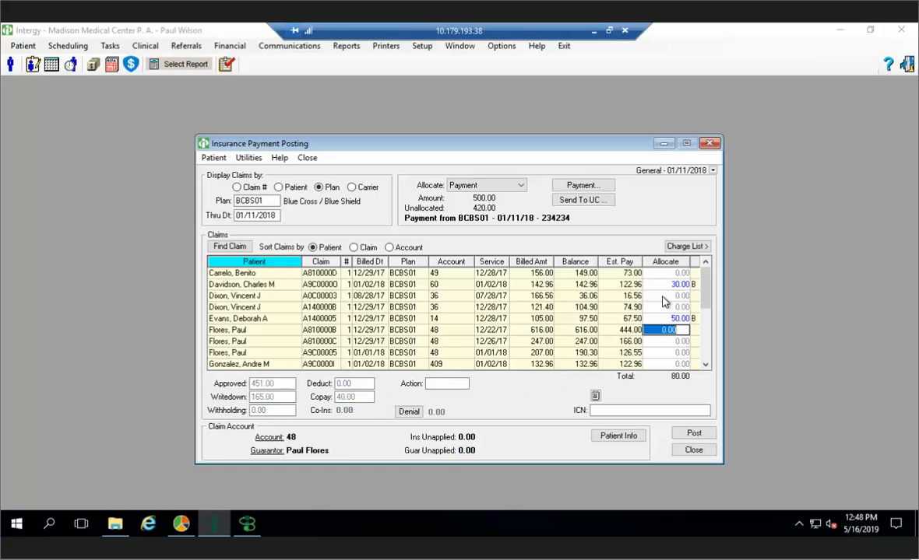
Allocate 25.00 to the claim billed at 247.00 and 26.00 to the claim billed at 132.96, and post the allocations.
text(25)
key(Down)
key(Down)
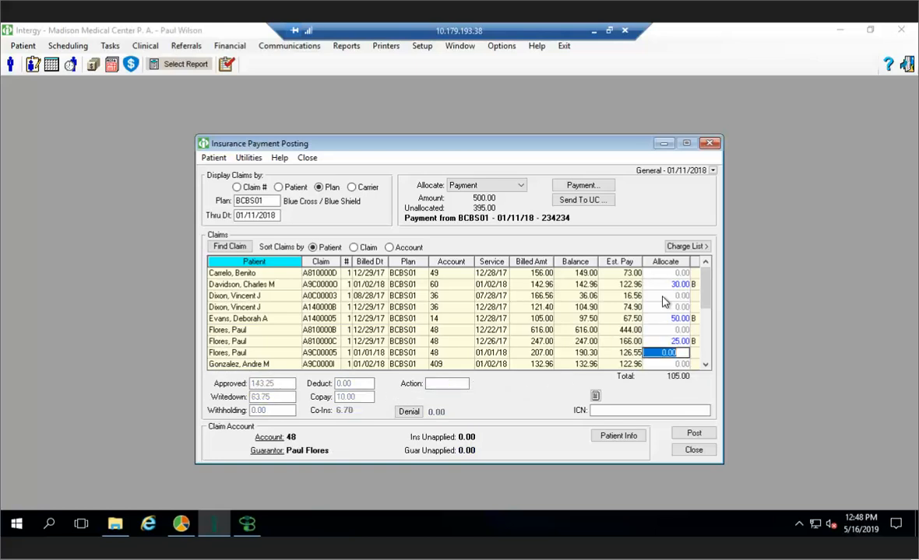
text(26)
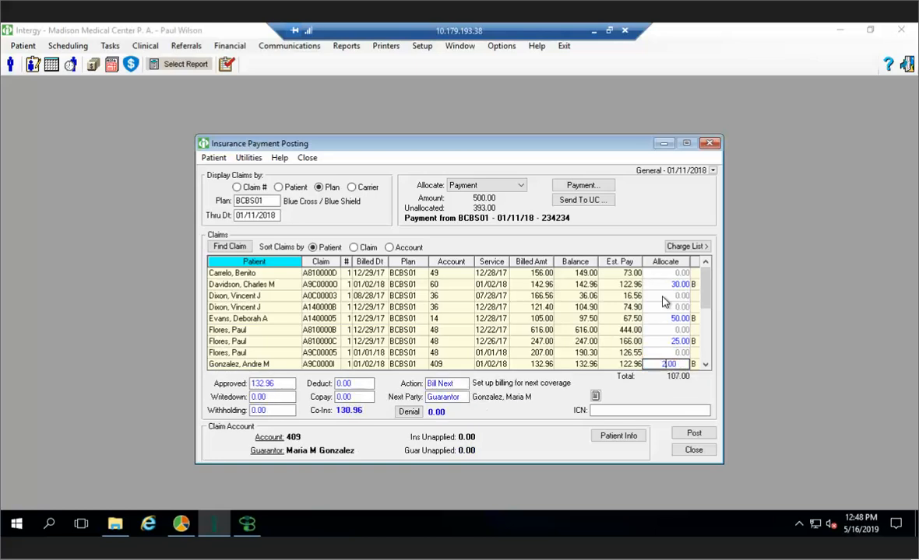
key(Down)
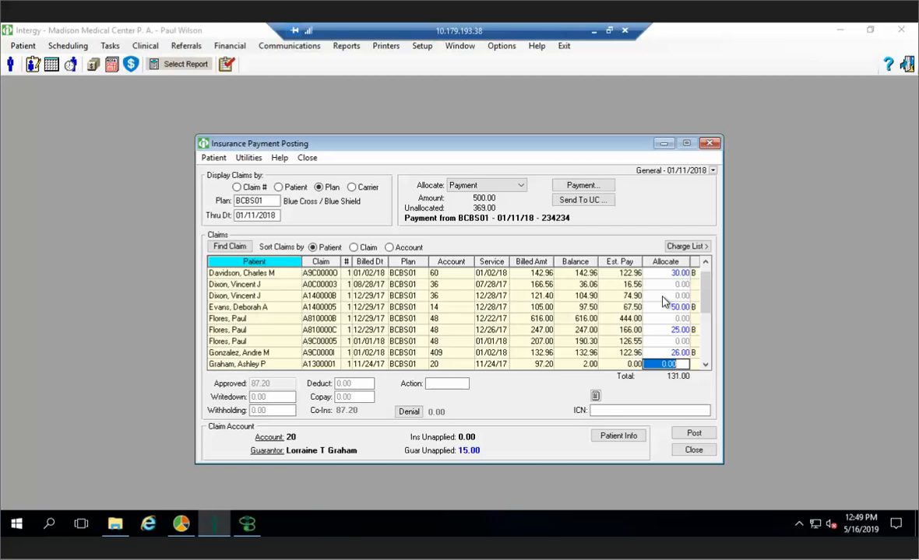
click(689, 434)
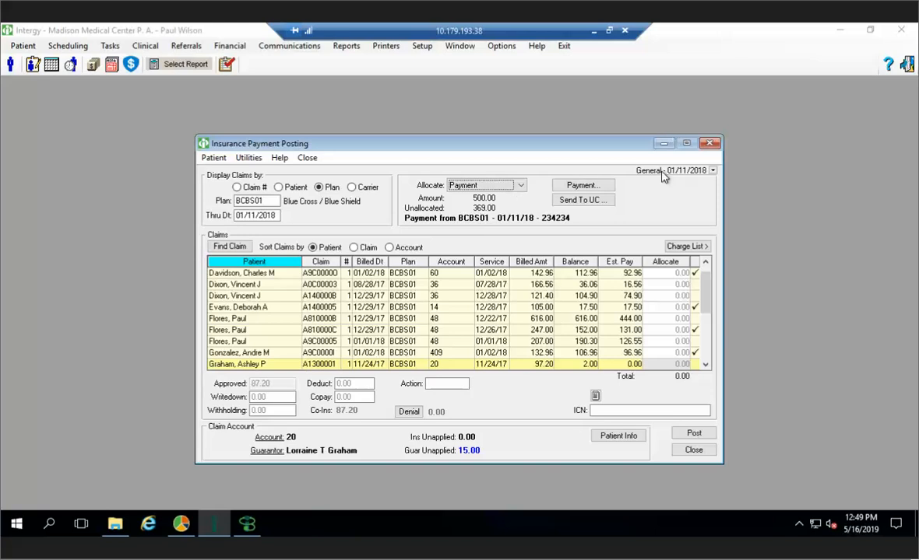
Check the options for changing the payment's journal without switching, and view the account's claims for the patient billed at 132.96.
click(711, 170)
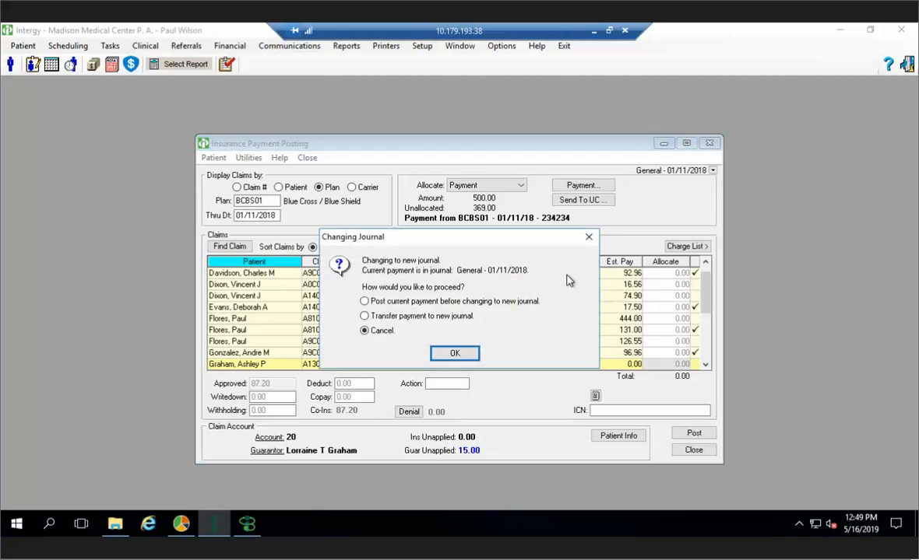
click(458, 354)
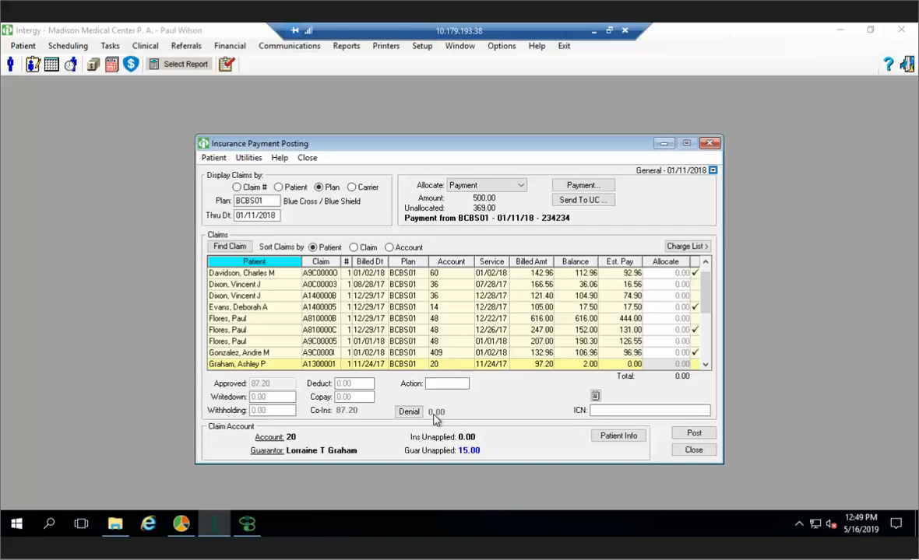
click(465, 354)
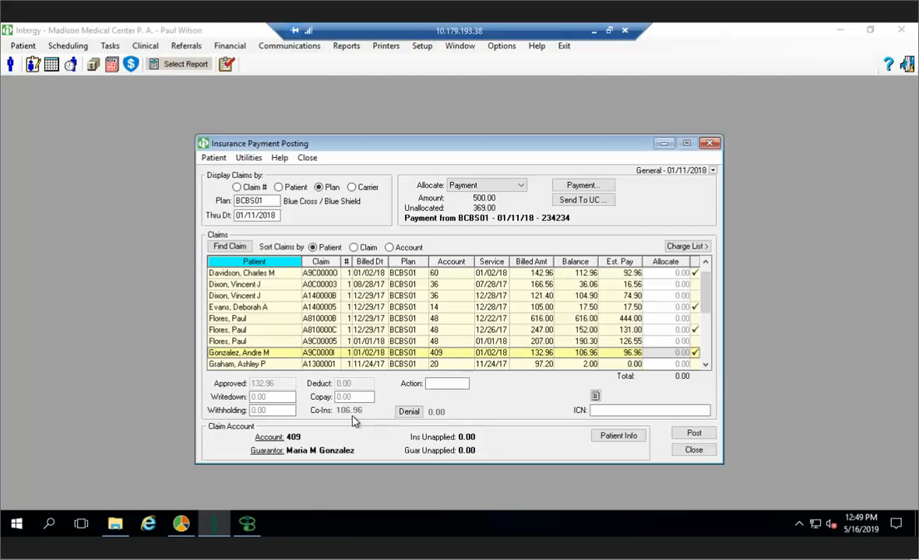
click(617, 437)
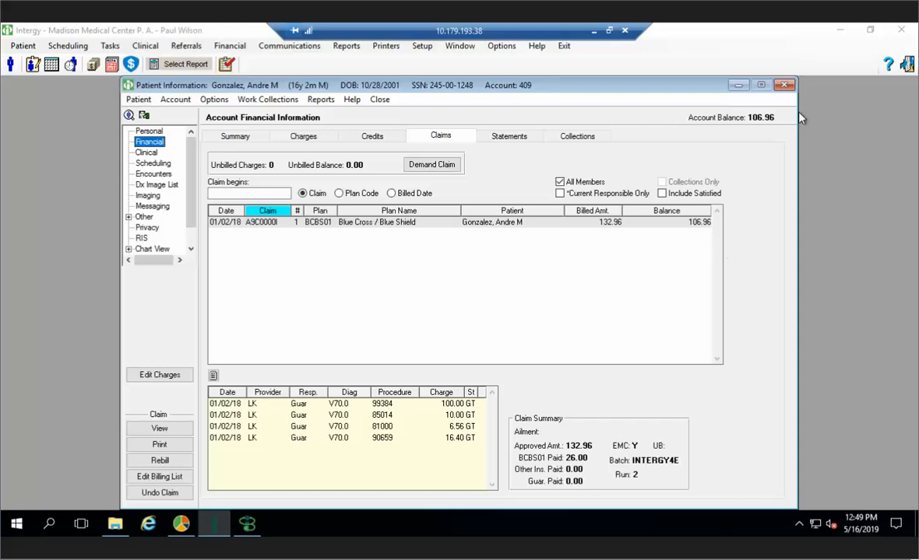
click(784, 86)
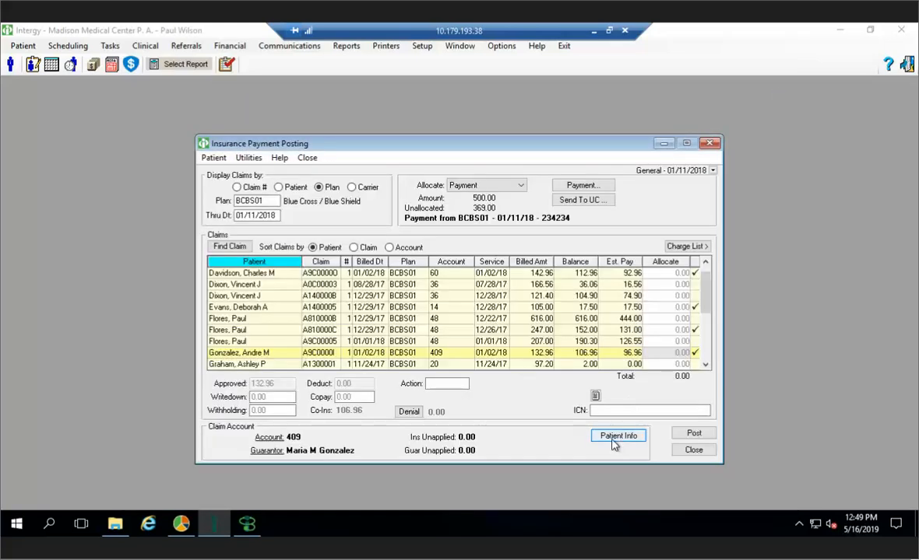
View the payment allocation note for the claim billed at 132.96 without adding text, and close insurance payment posting.
click(596, 397)
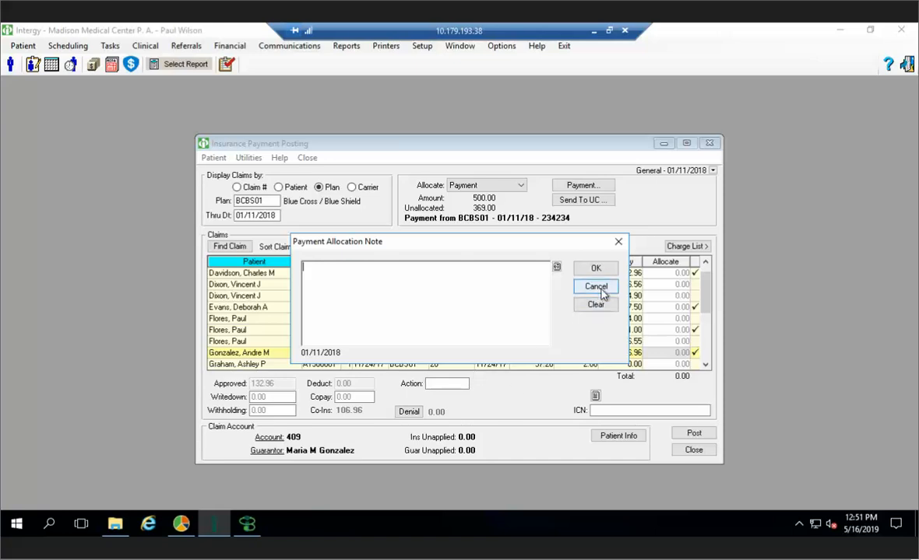
click(596, 288)
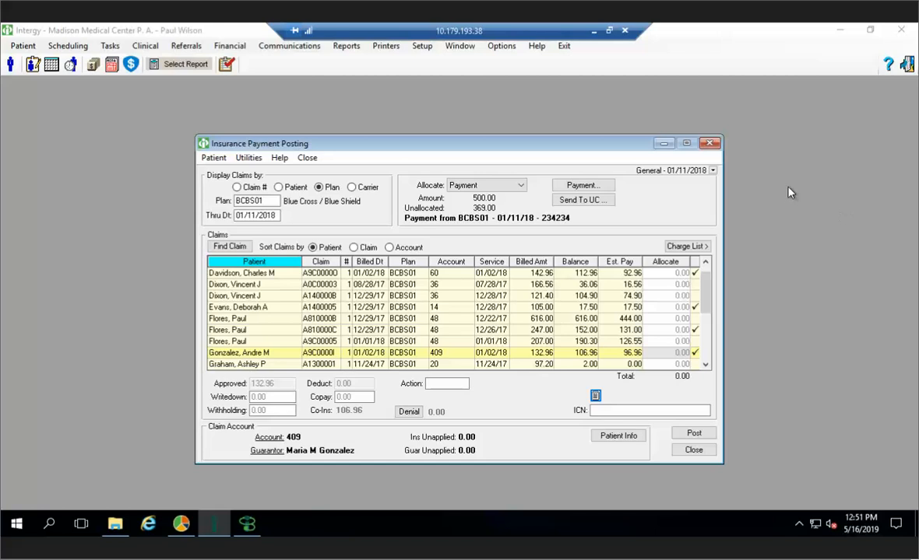
click(709, 144)
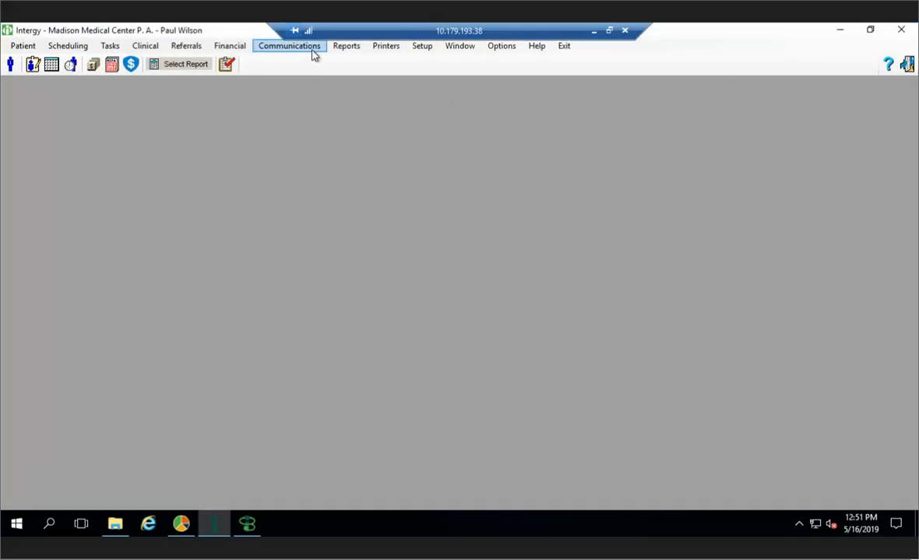
Review the list of pending charges for all dates and close it.
click(236, 48)
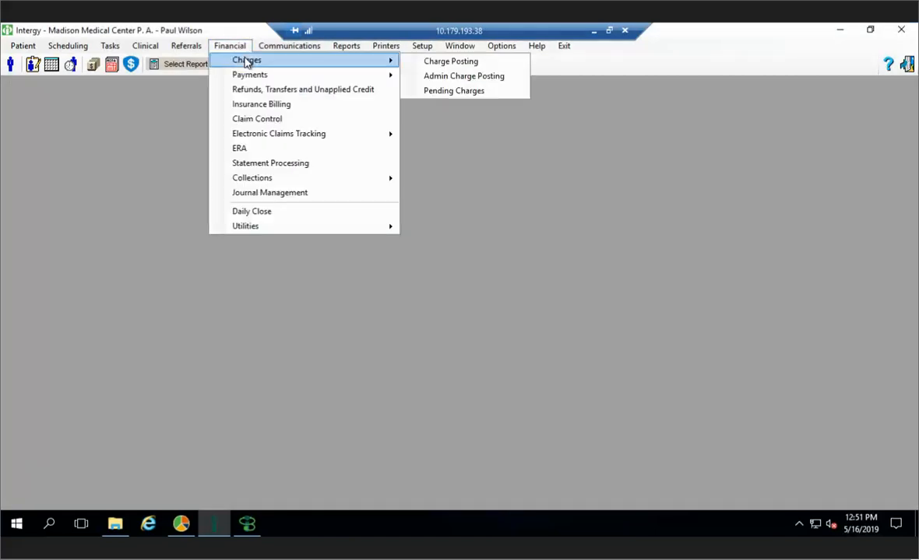
mouse_move(385, 62)
click(423, 92)
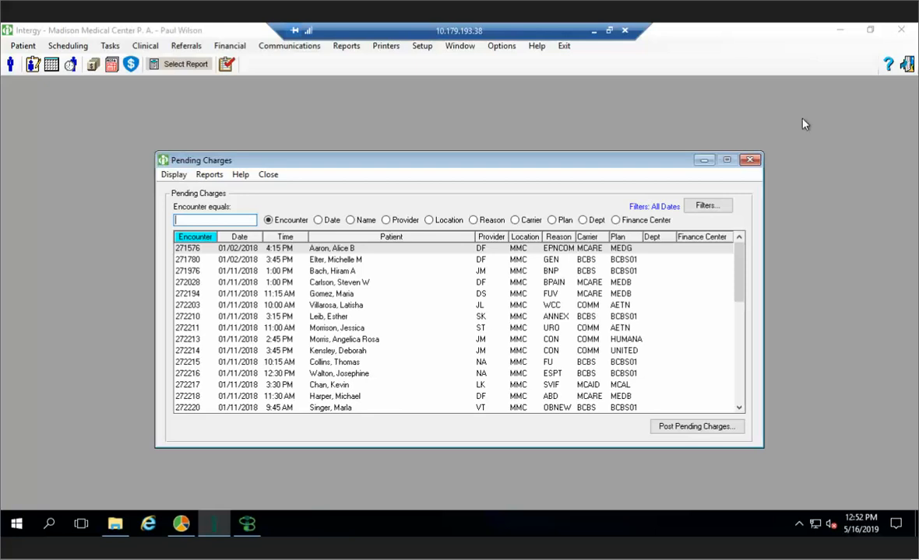
click(749, 161)
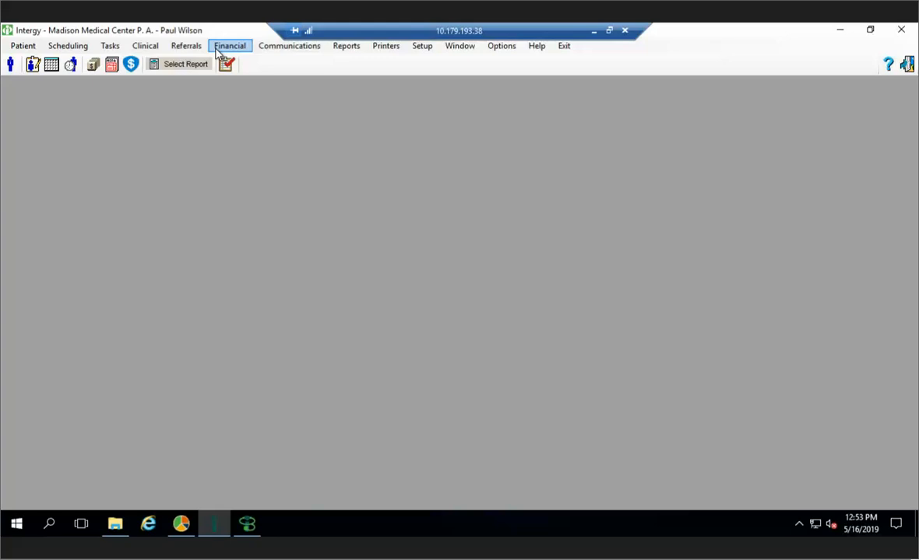
Open Claim Control and examine the at-risk claims filters and the new custom filter options without applying any.
click(219, 49)
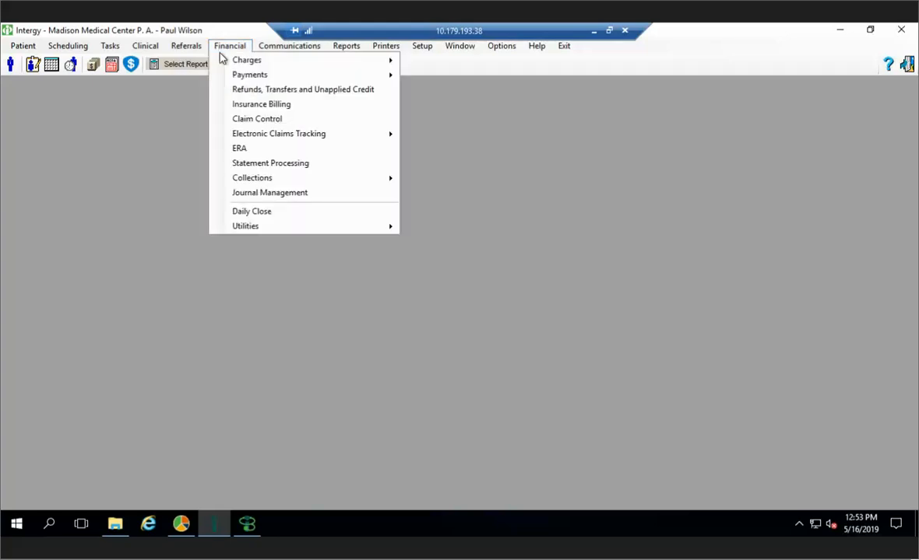
click(239, 120)
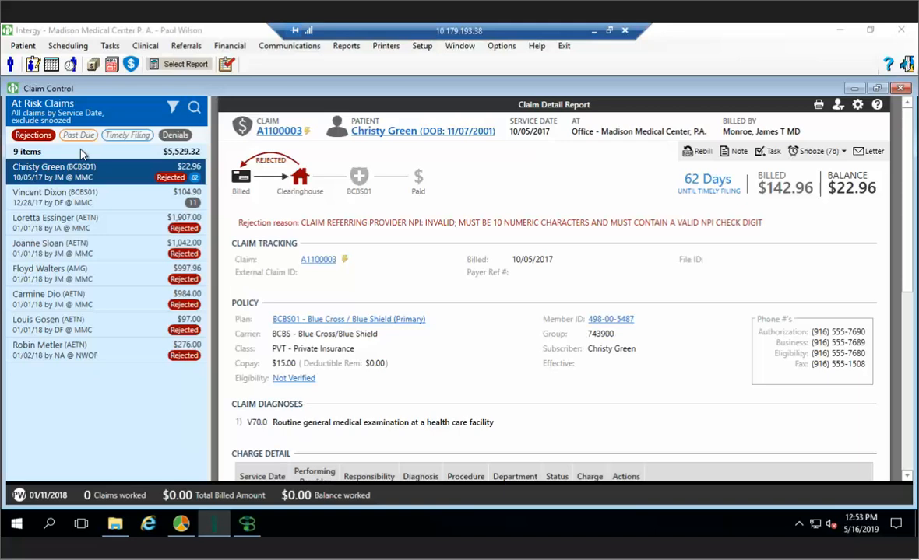
click(172, 108)
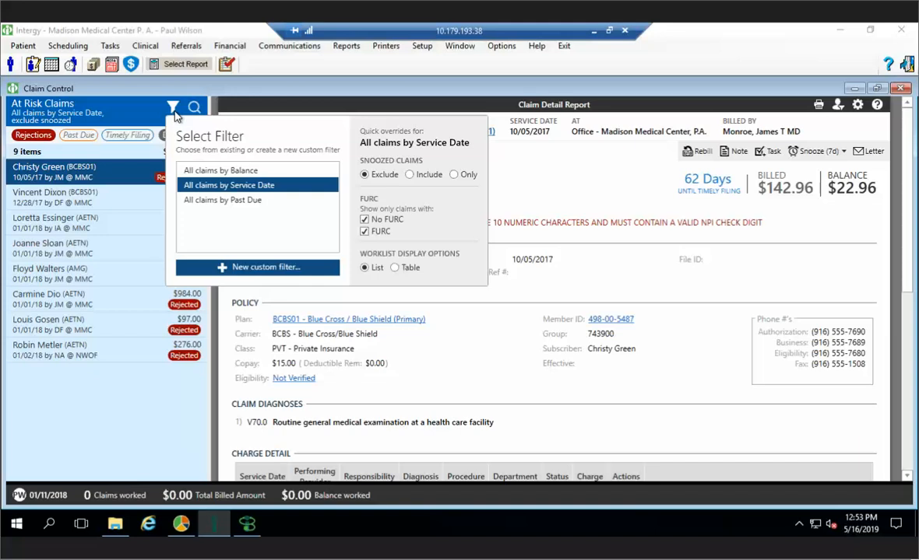
click(249, 267)
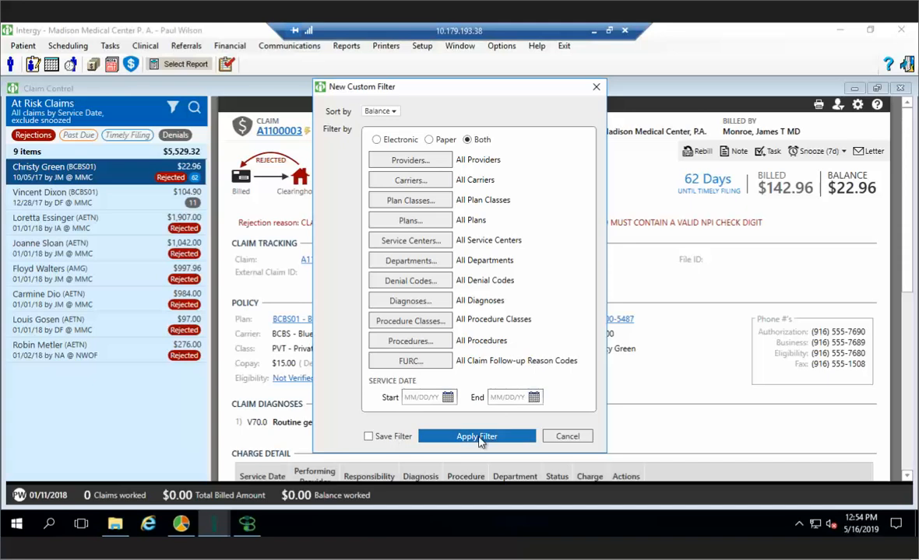
click(567, 436)
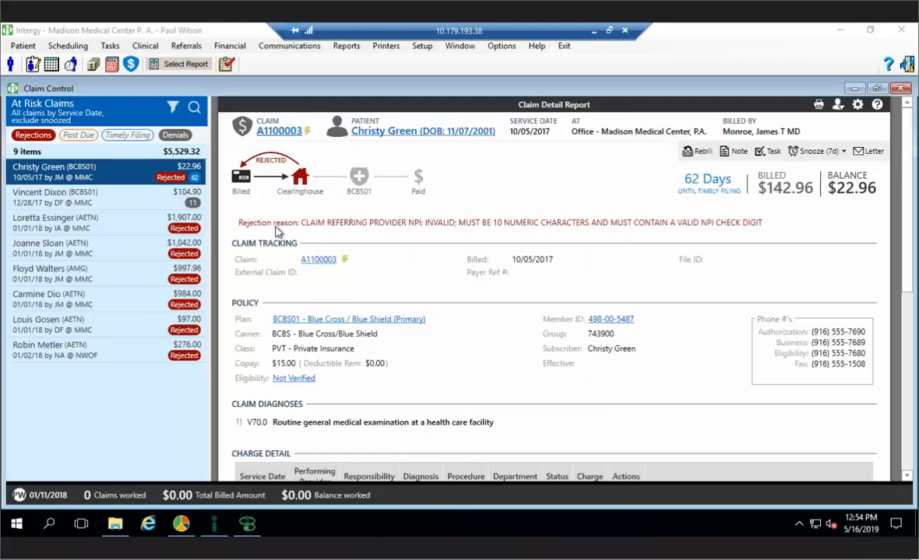
click(172, 113)
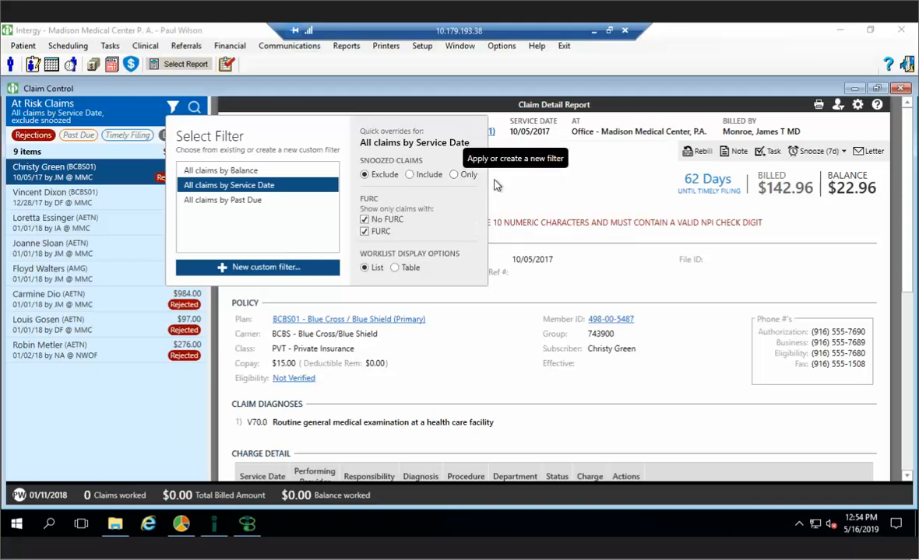
click(538, 199)
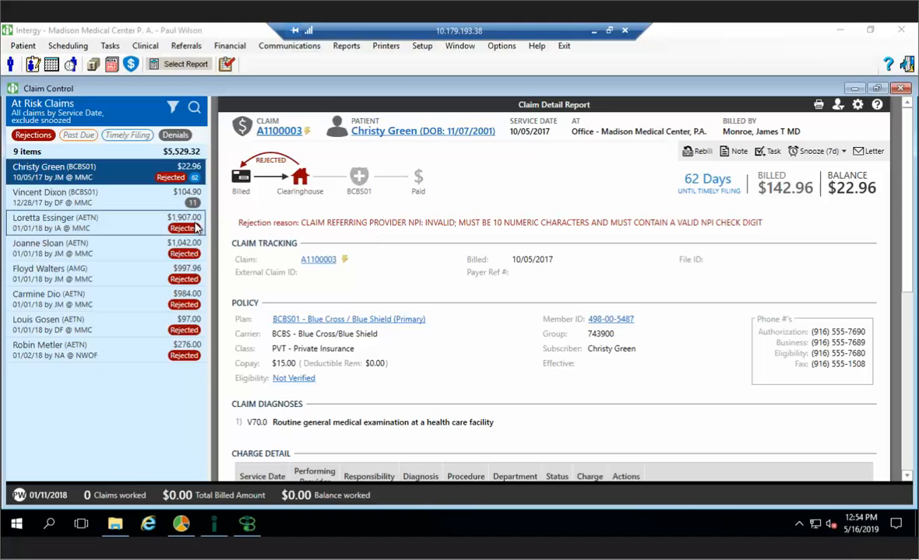
Select the rejected AETN claim with the $276.00 balance and review the patient's insurance and policy details without editing them.
mouse_move(148, 356)
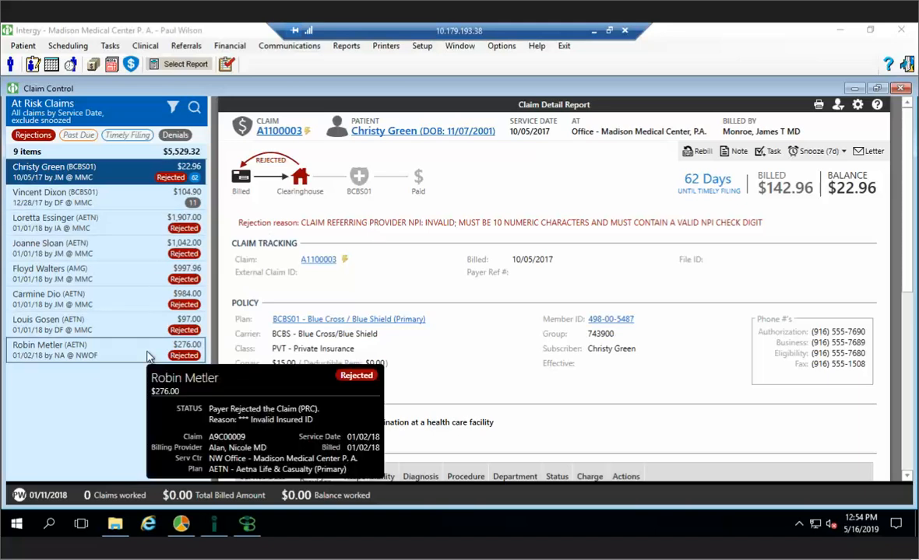
click(149, 357)
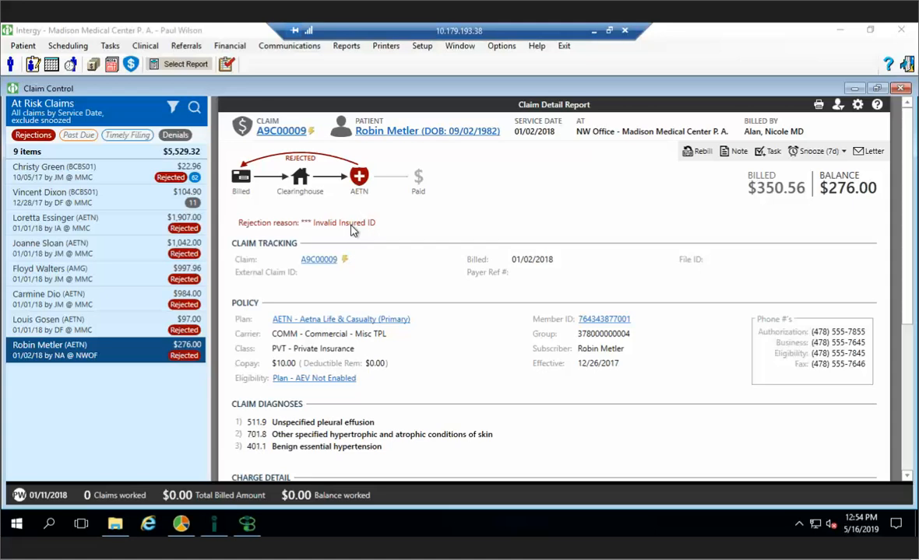
click(411, 134)
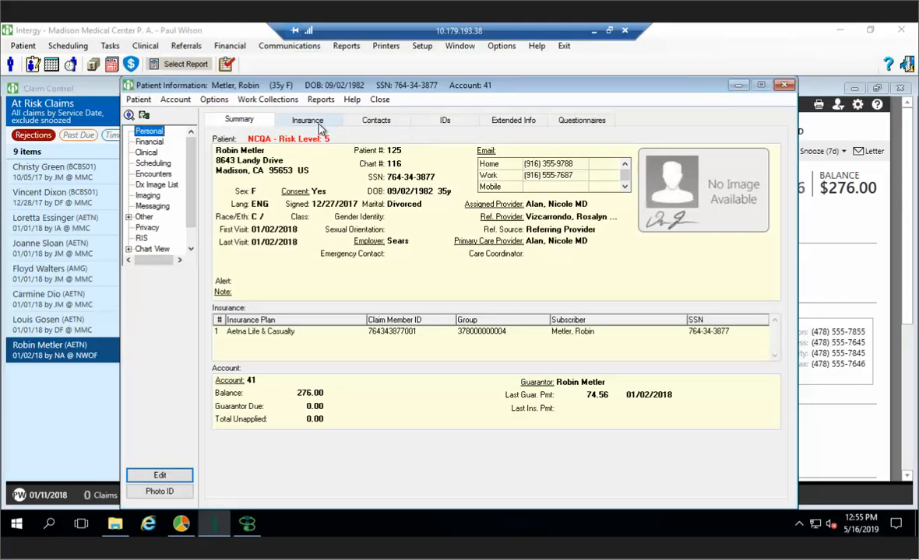
click(319, 126)
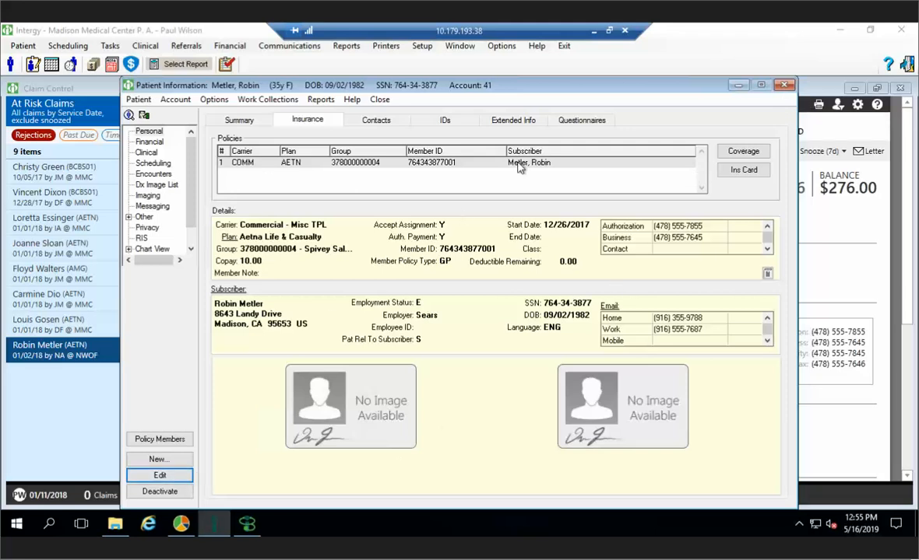
click(787, 84)
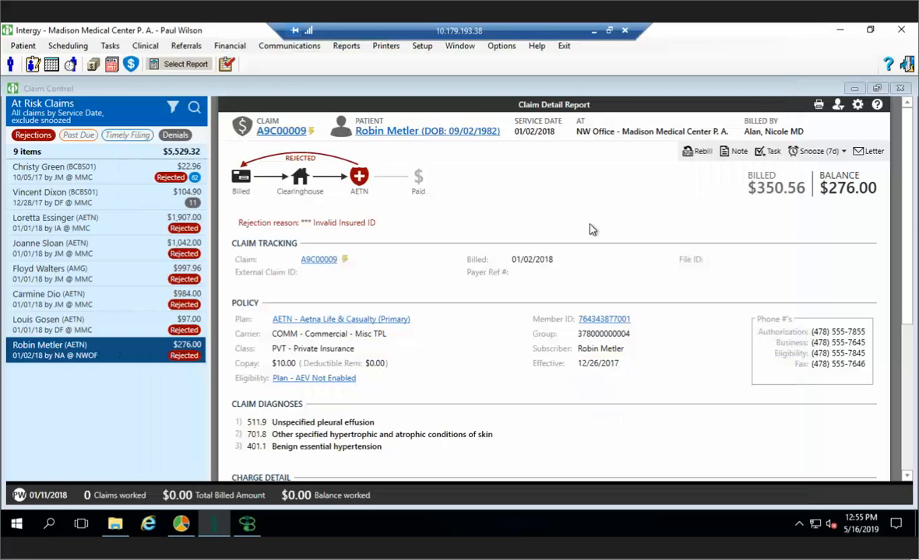
click(591, 321)
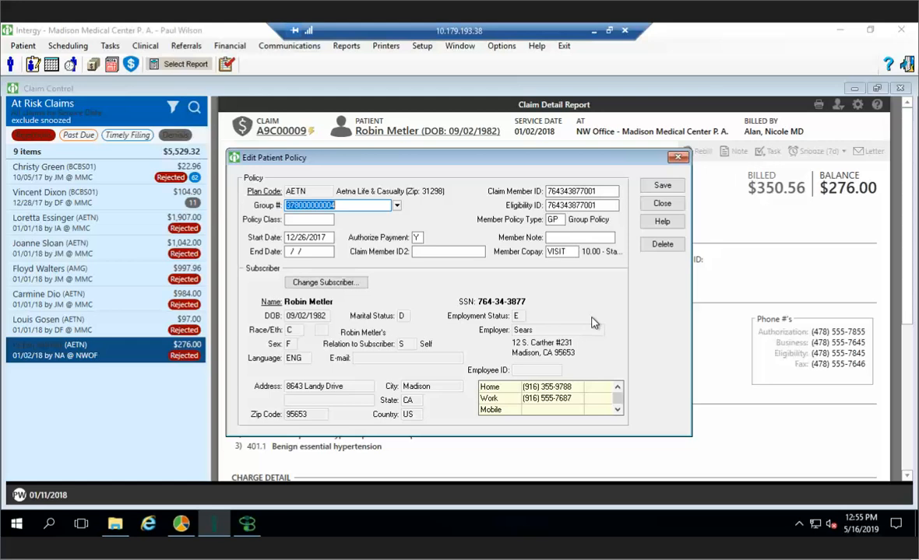
click(661, 205)
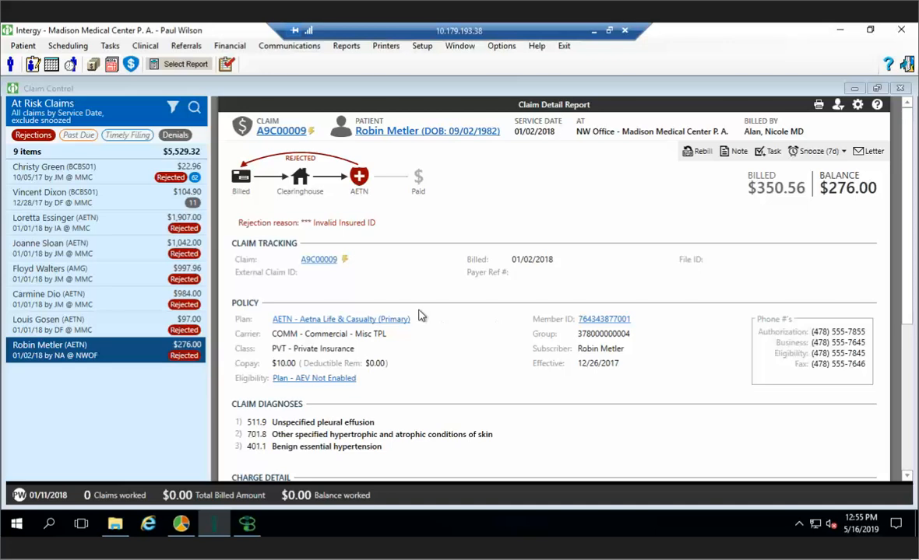
Open the rejected claim in the patient's account, review its claim summary from the financials through the history, and close both windows.
click(289, 134)
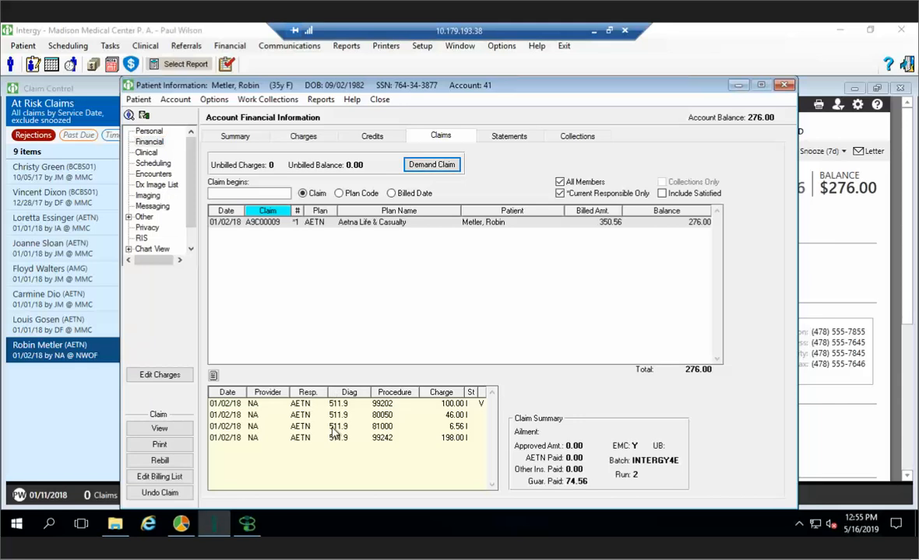
click(159, 427)
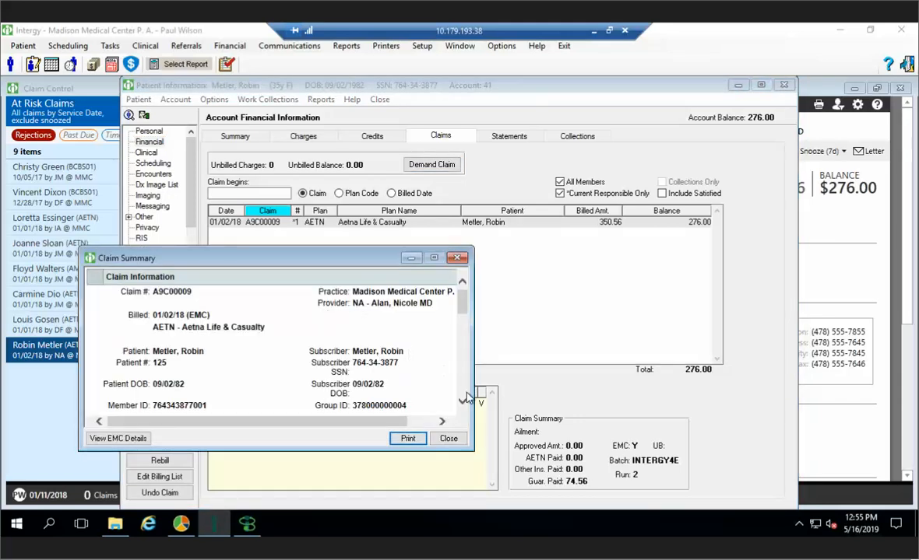
click(462, 401)
click(462, 401)
click(462, 401)
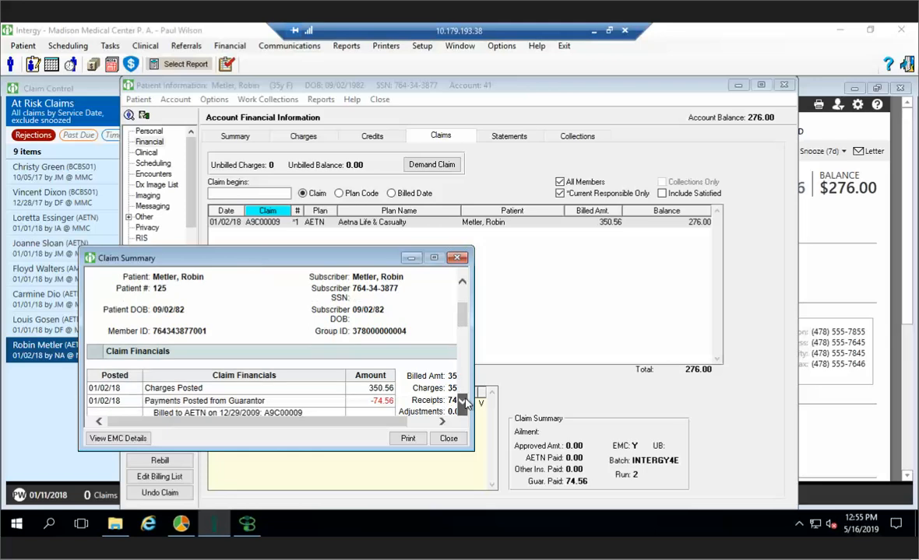
click(463, 402)
click(463, 402)
click(462, 401)
click(462, 401)
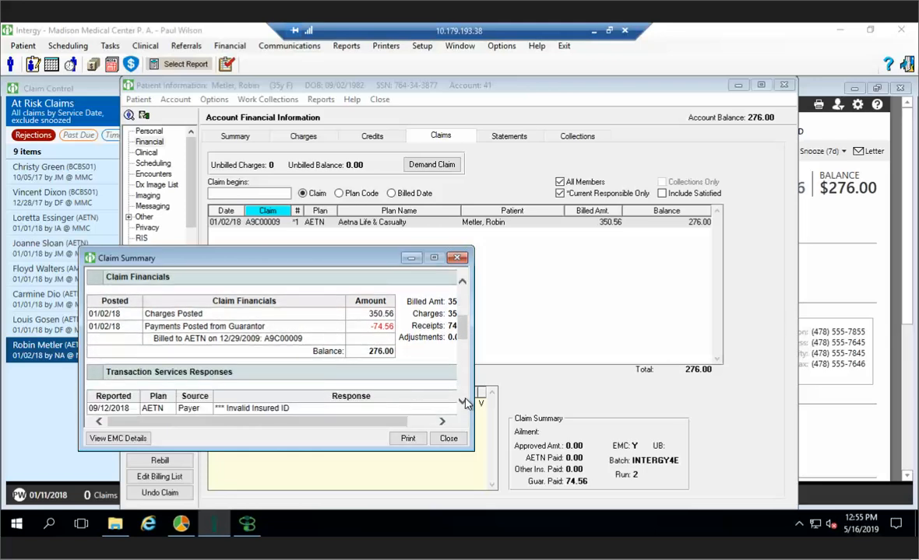
click(463, 402)
click(462, 402)
click(462, 401)
click(462, 402)
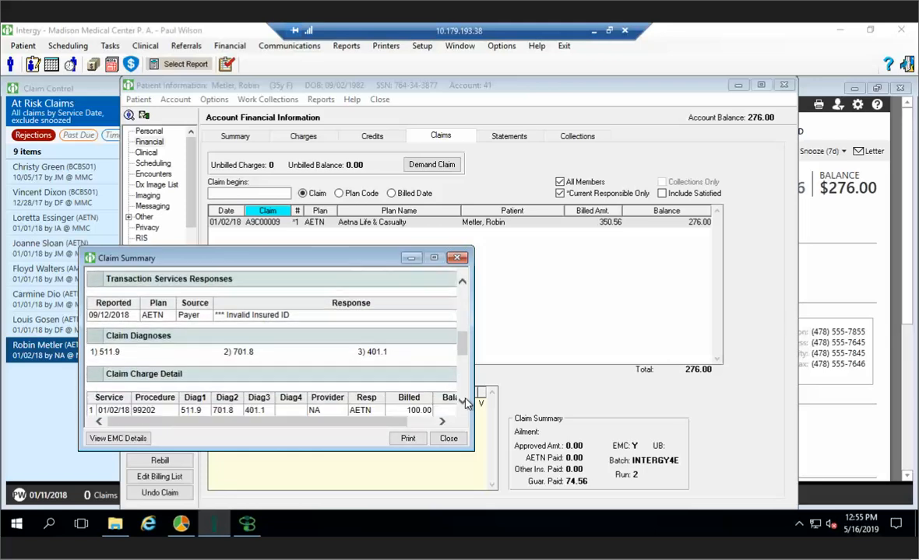
click(462, 402)
click(462, 402)
click(462, 402)
click(463, 402)
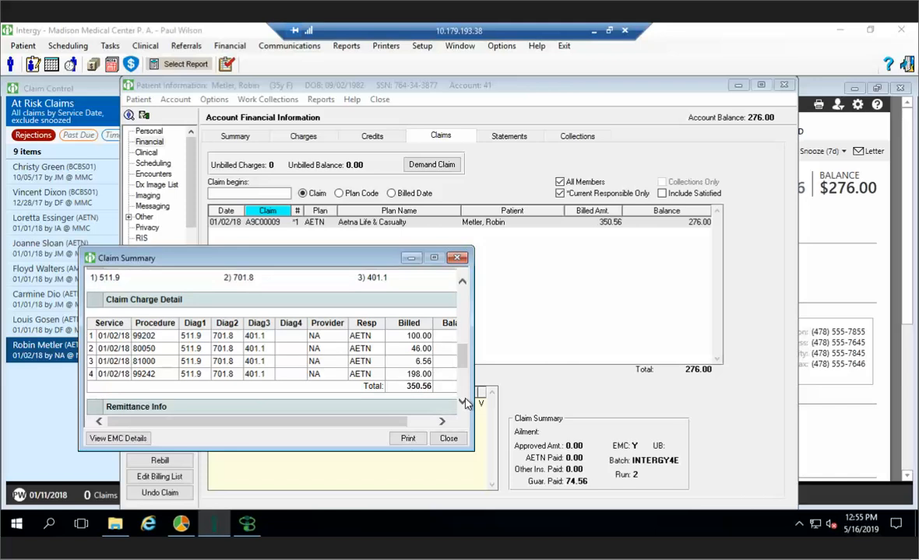
click(462, 401)
click(462, 401)
click(463, 401)
click(463, 402)
click(462, 402)
click(462, 402)
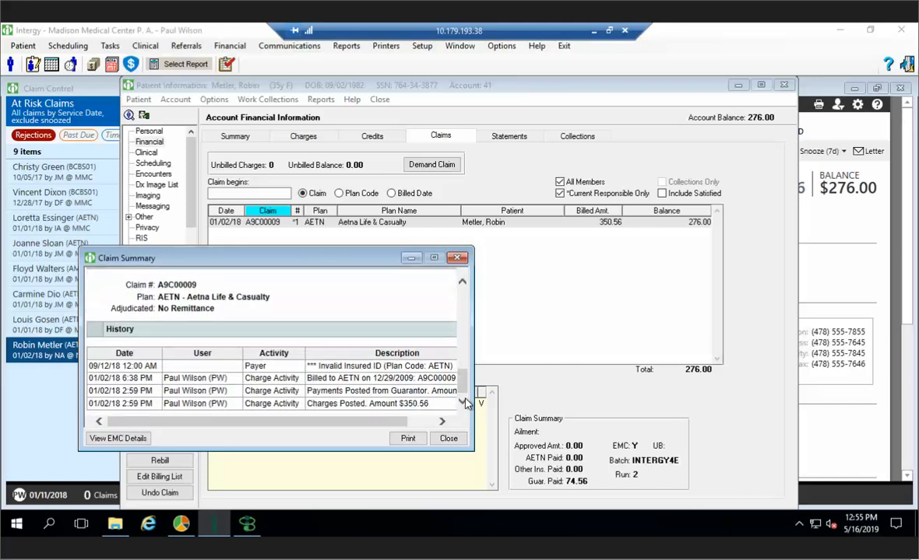
click(459, 260)
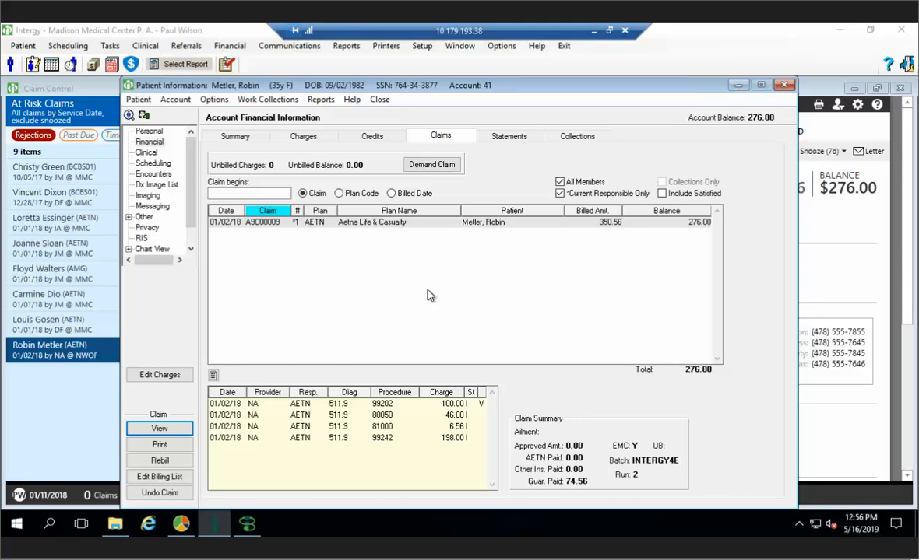
click(784, 85)
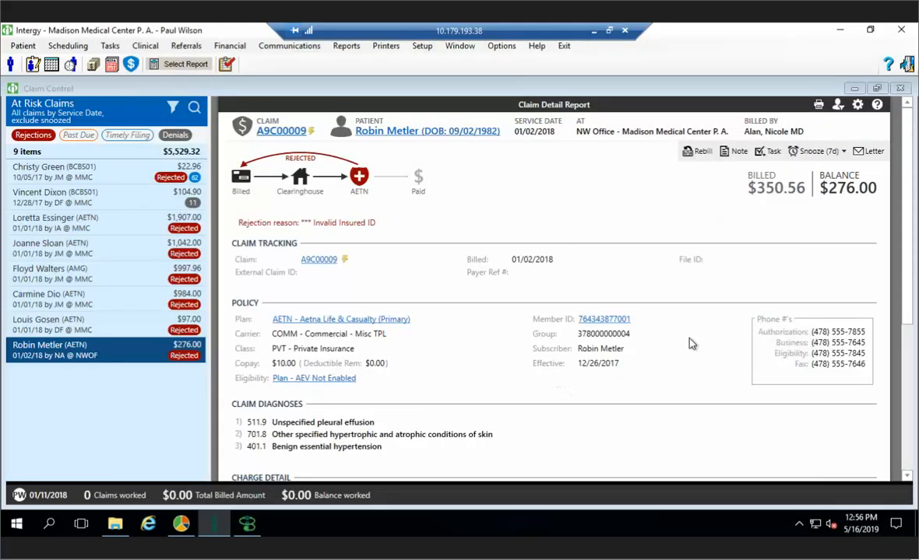
Open the $198.00 charge for procedure 99242 in edit mode, close it without changes, and view the claim notes without adding one.
scroll(834, 384, down, 3)
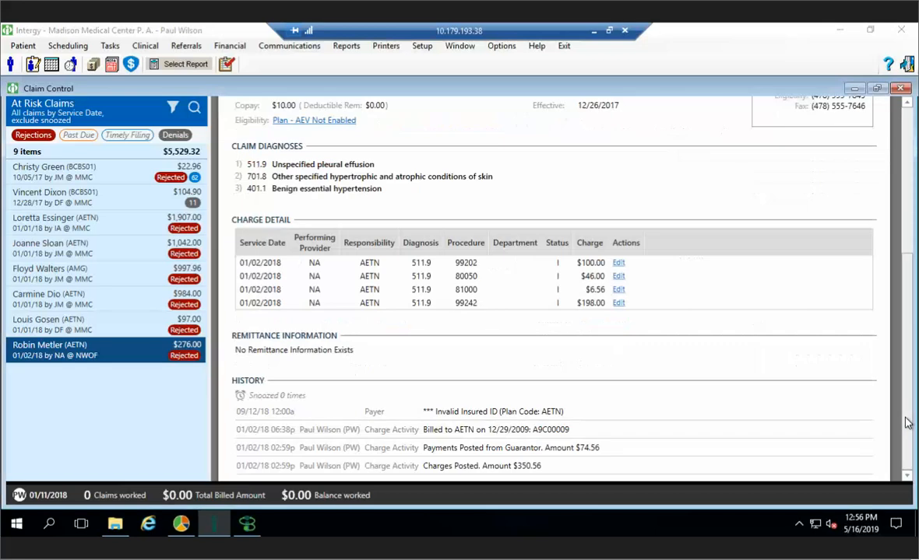
click(620, 304)
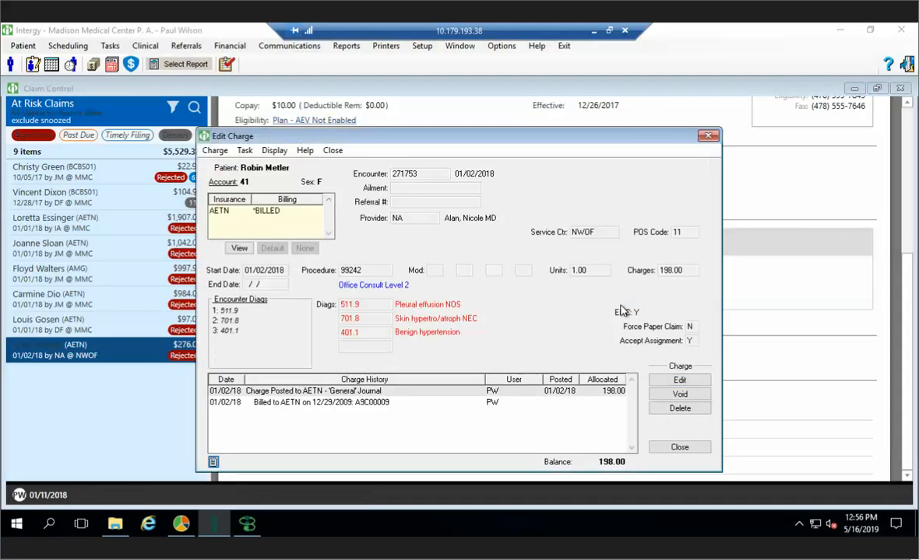
click(673, 381)
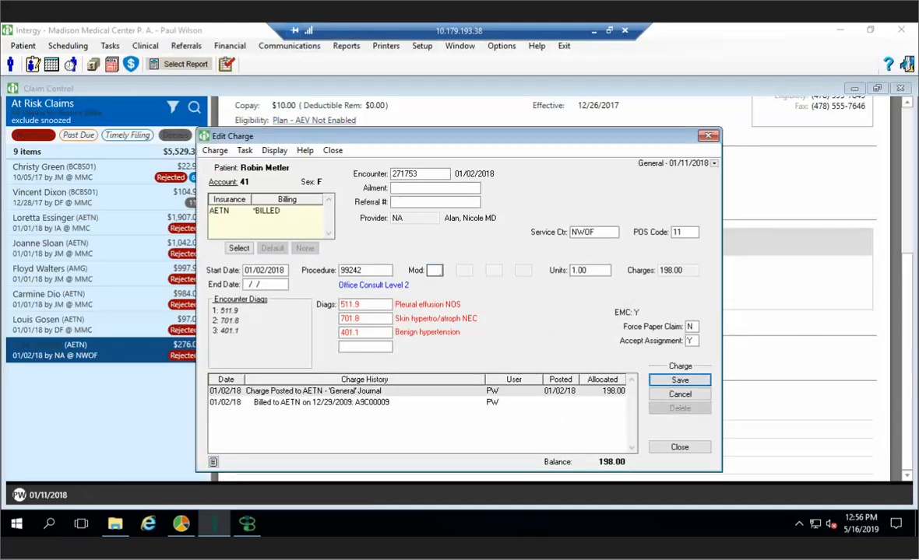
click(435, 270)
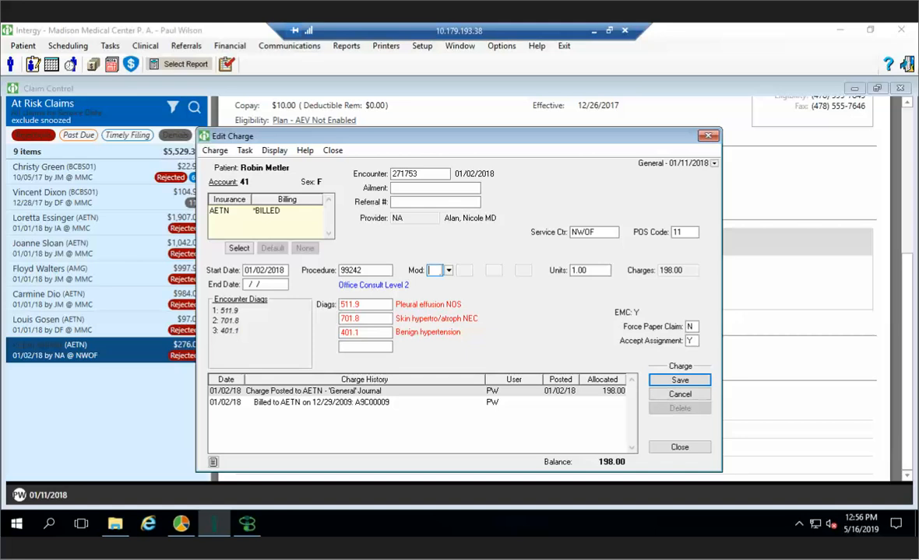
click(669, 450)
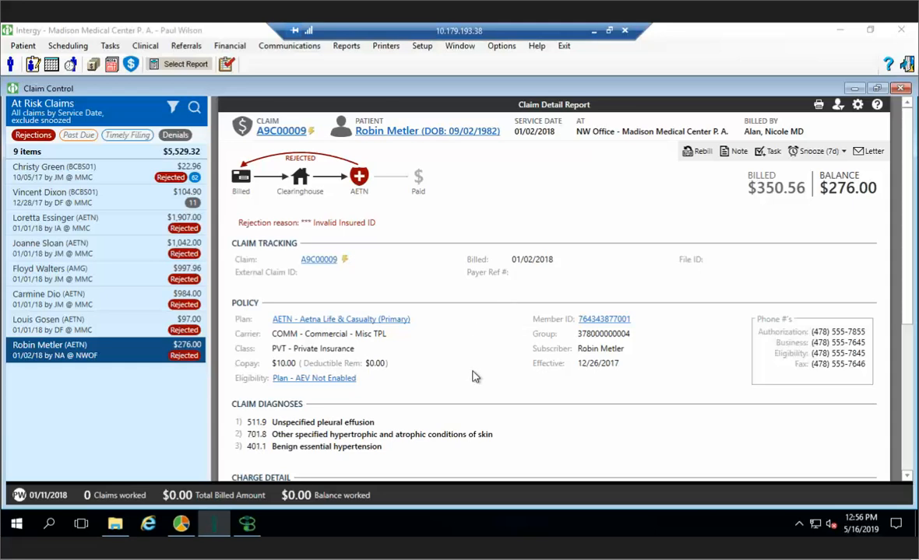
click(734, 151)
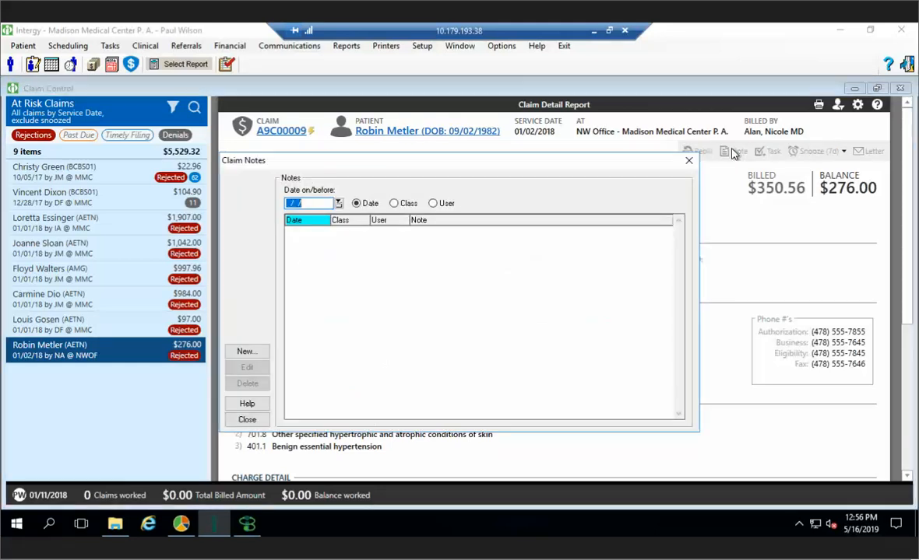
click(692, 167)
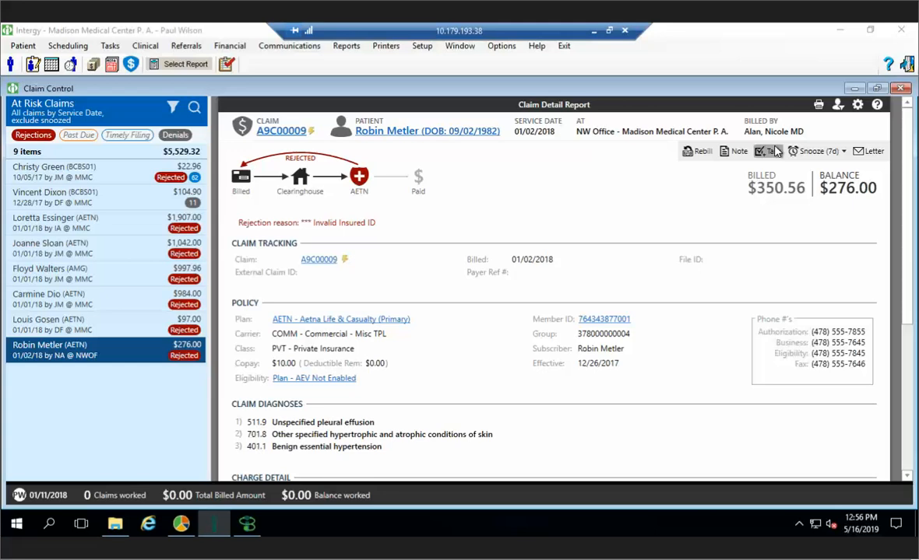
Create and save a DIAG (Updated Diagnosis) charge task for the claim, with Hold Insurance Billing until Complete enabled.
click(770, 151)
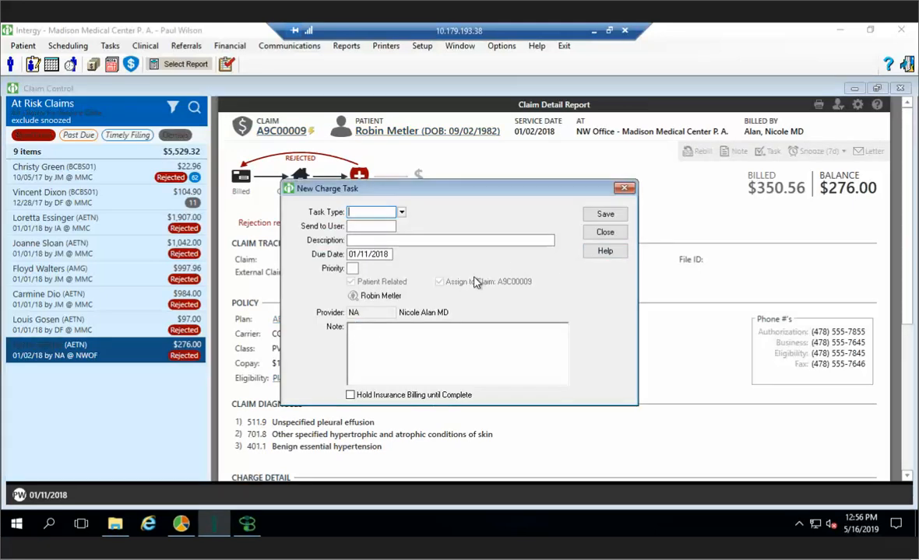
click(401, 213)
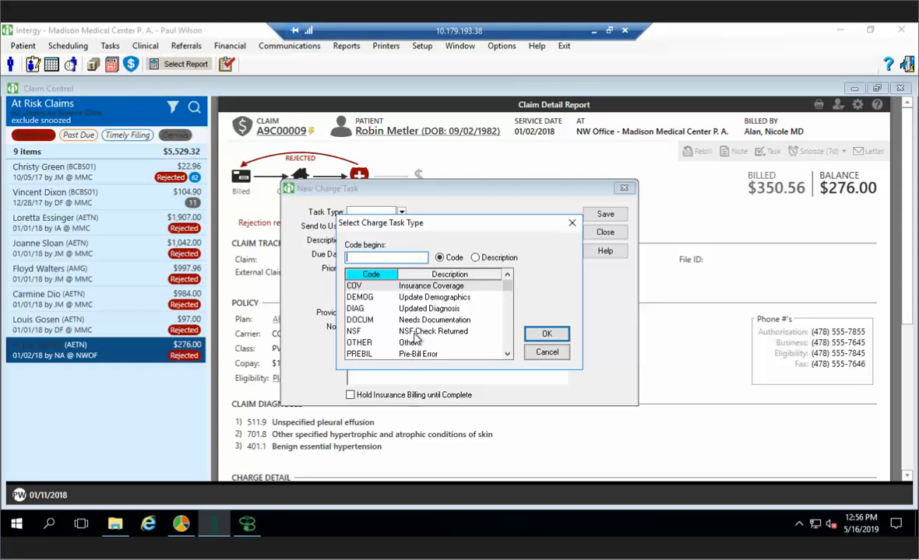
double_click(383, 308)
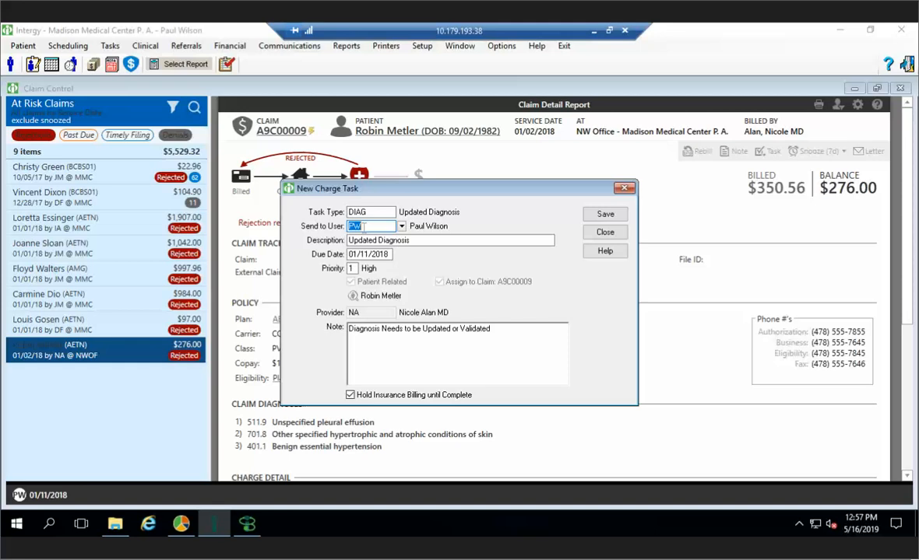
click(351, 395)
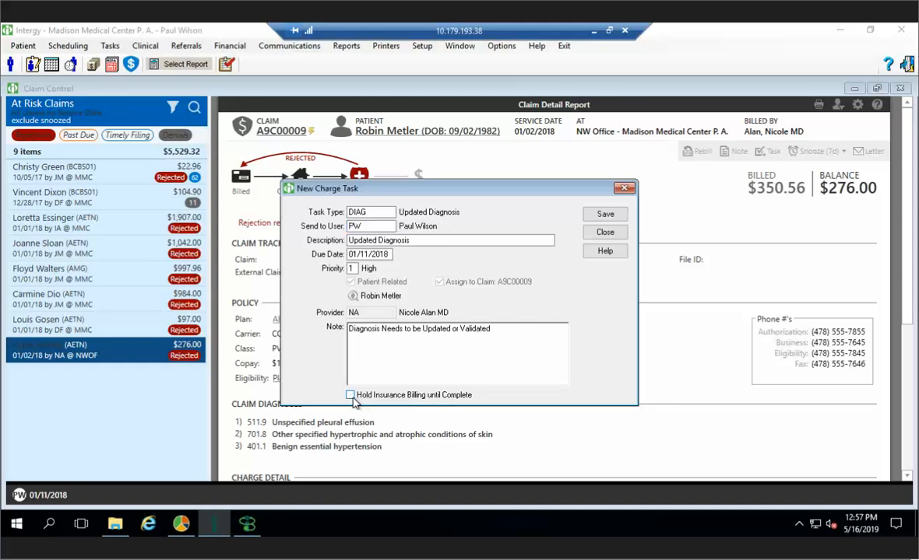
click(350, 396)
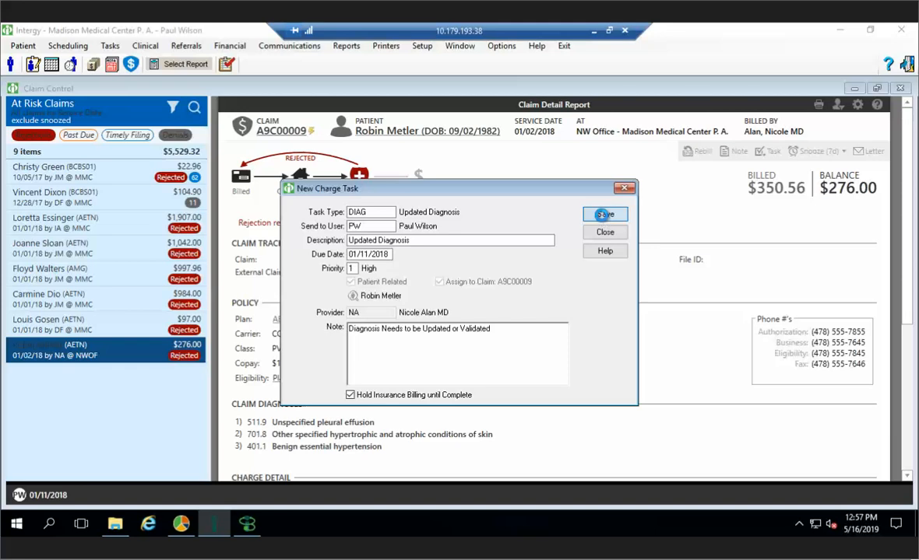
key(Return)
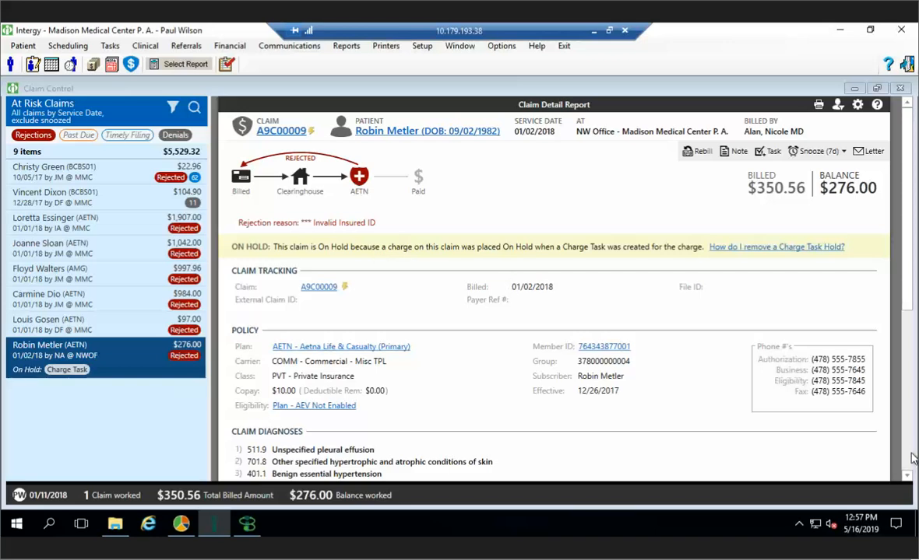
Review the claim's history entries and the available snooze durations without snoozing the claim.
scroll(739, 417, down, 3)
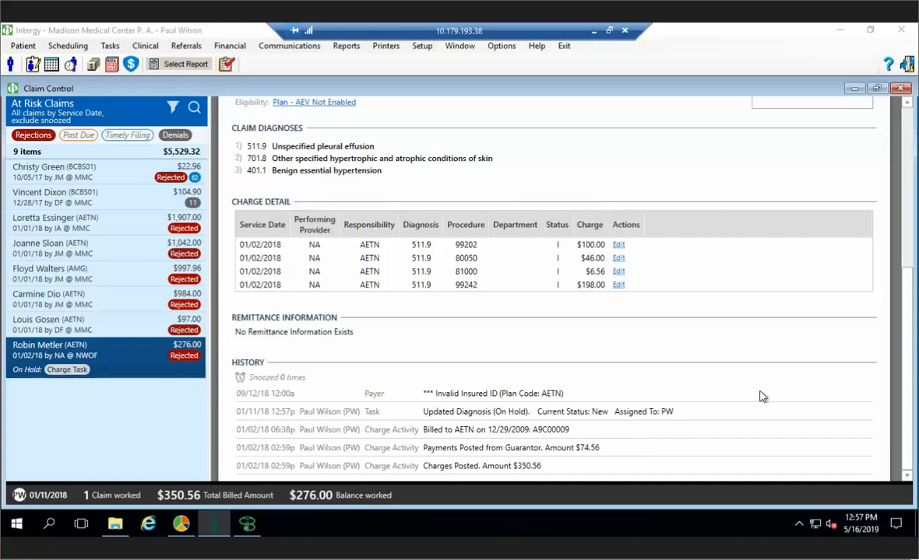
click(909, 128)
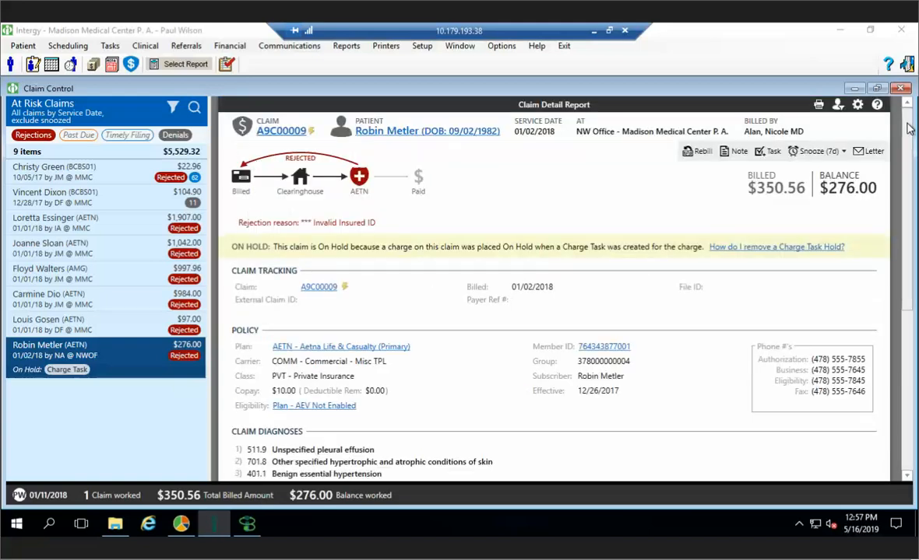
click(844, 152)
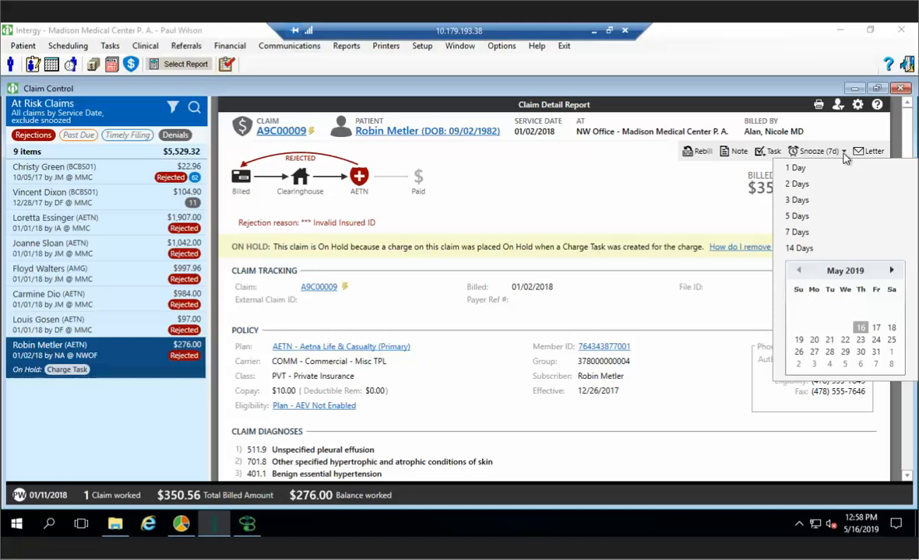
click(843, 154)
click(844, 154)
View the Request for Claim Review appeal letter for the claim without printing it, and close Claim Control.
click(864, 152)
click(866, 153)
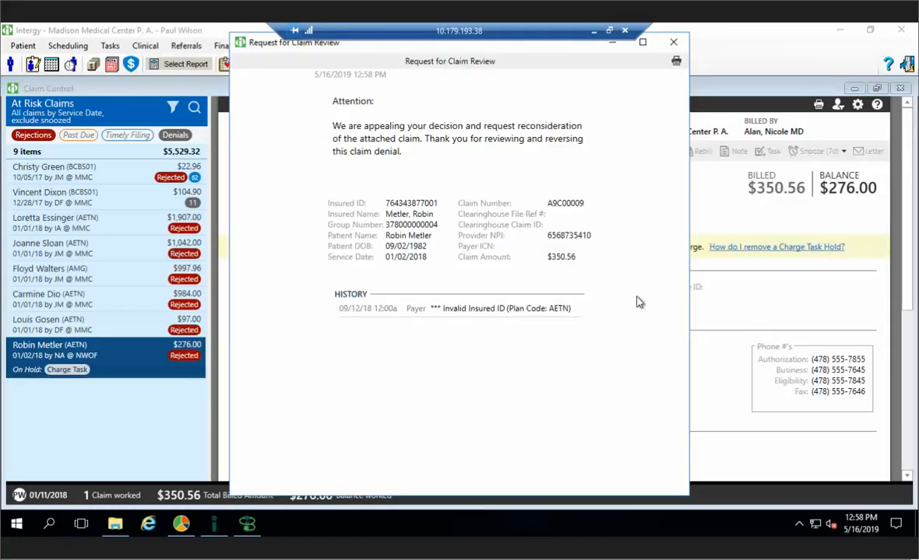
click(674, 43)
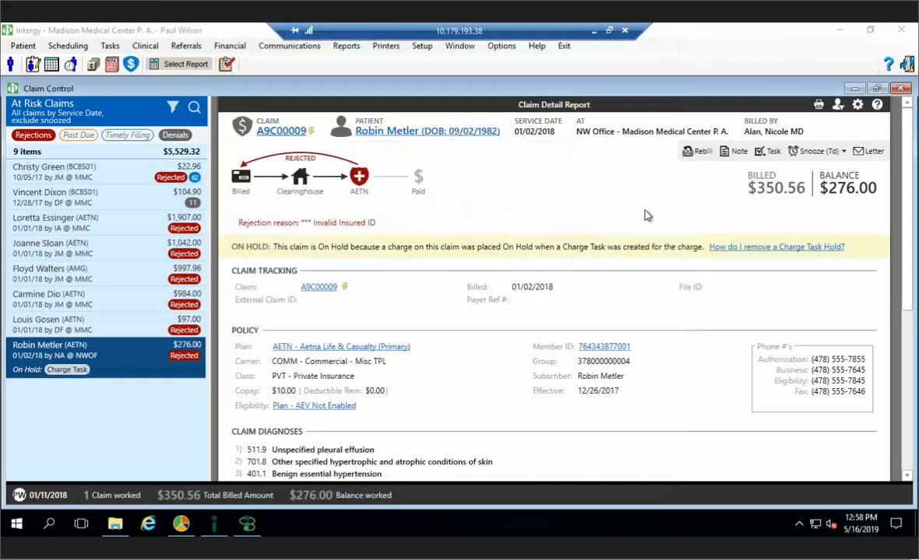
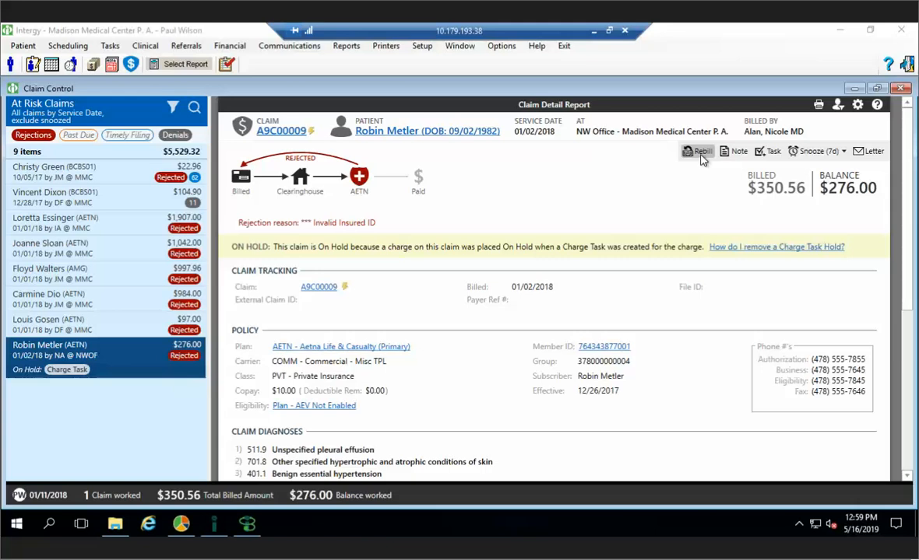
click(900, 89)
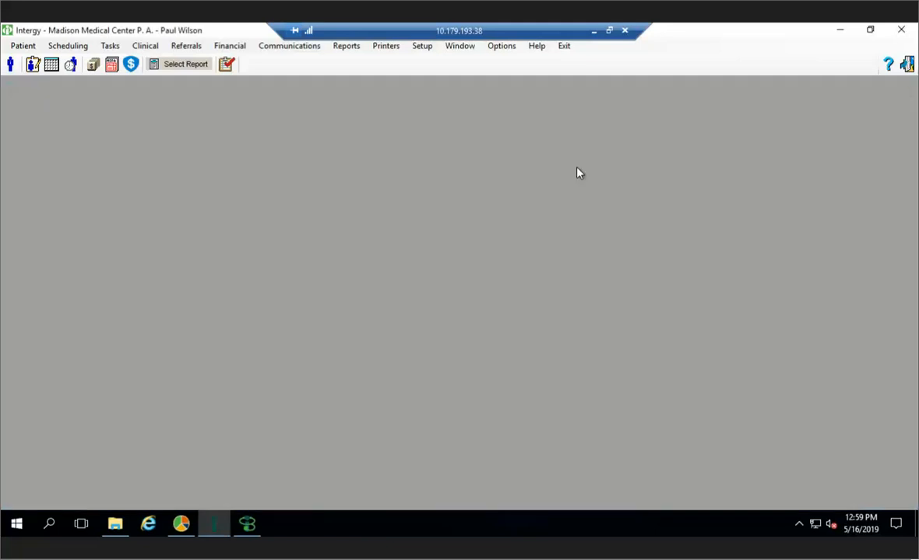
Open the pending charge for the 01/11/2018 10:15 AM encounter, then close charge posting and the pending charges list without posting.
click(232, 48)
mouse_move(333, 64)
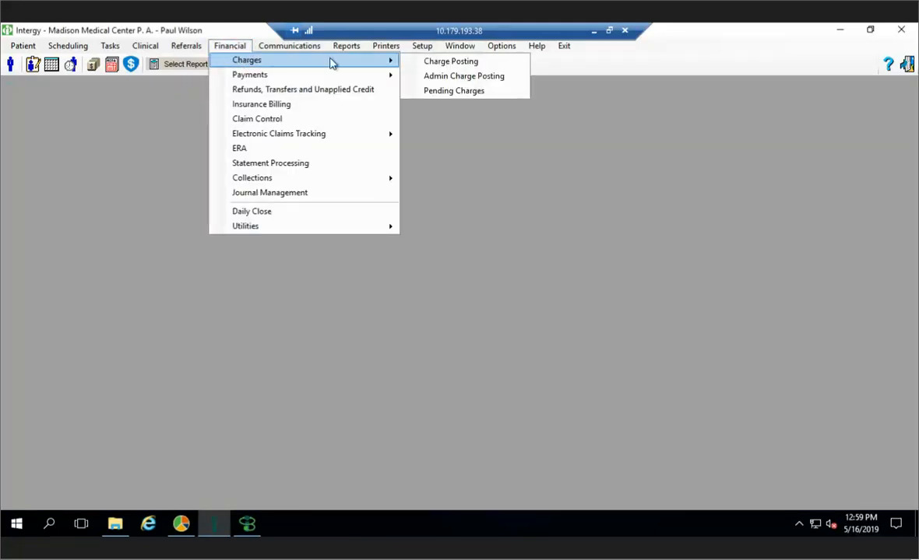
click(430, 92)
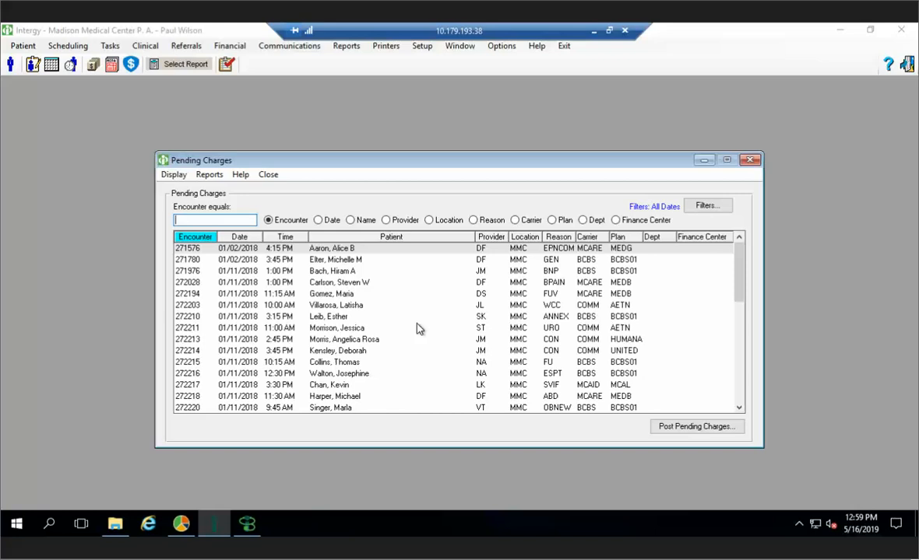
double_click(319, 363)
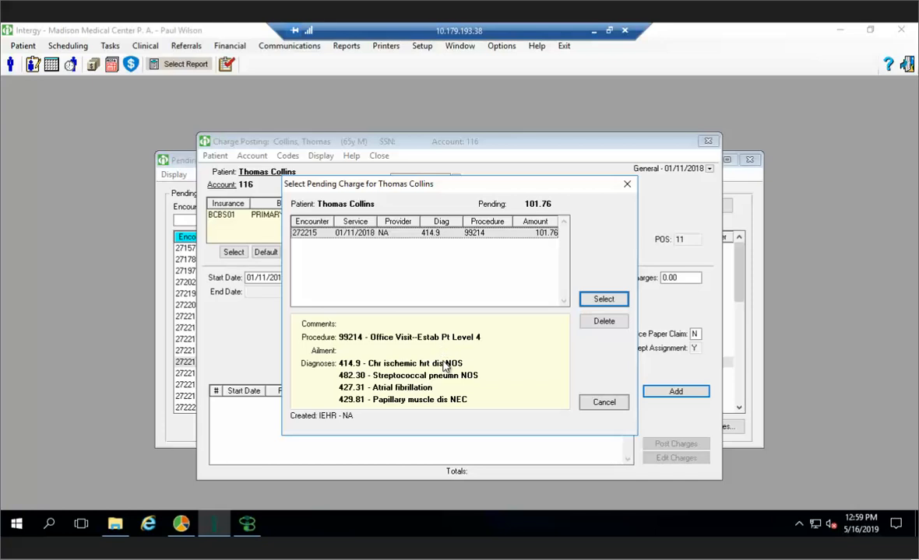
click(603, 308)
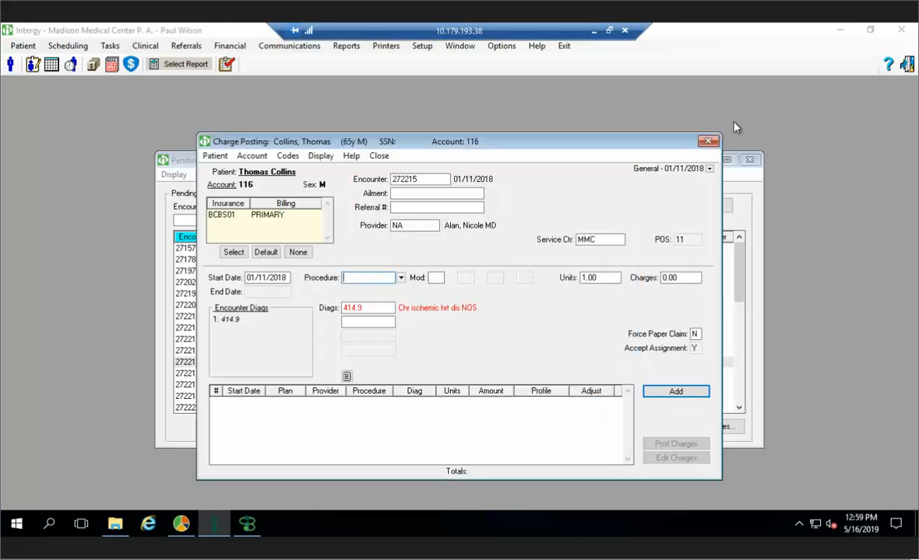
click(708, 141)
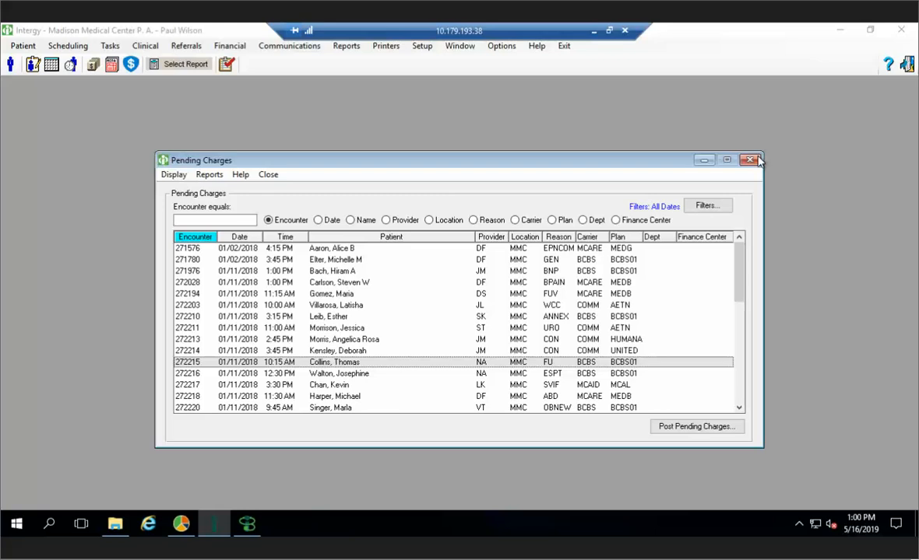
click(749, 159)
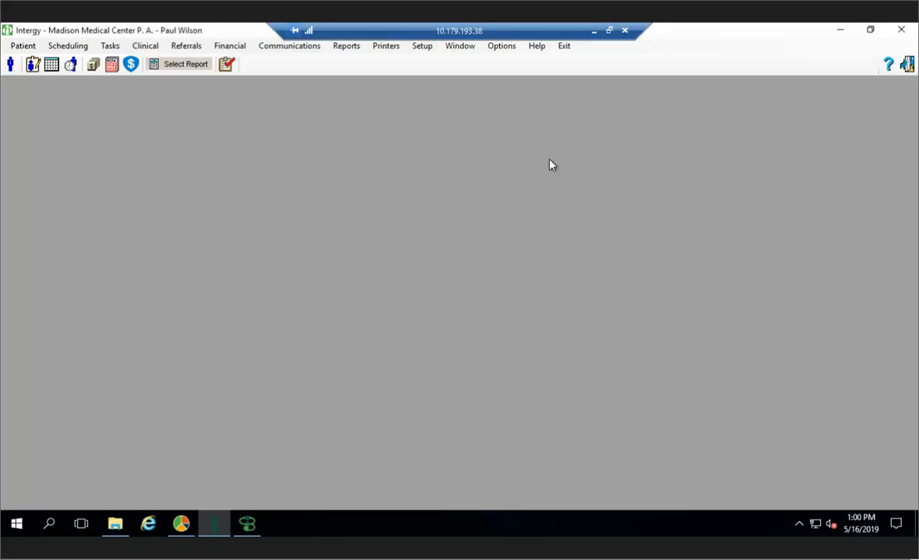
Open the pre-collected payment form for a patient from the patient list, and close it without processing a payment.
click(10, 64)
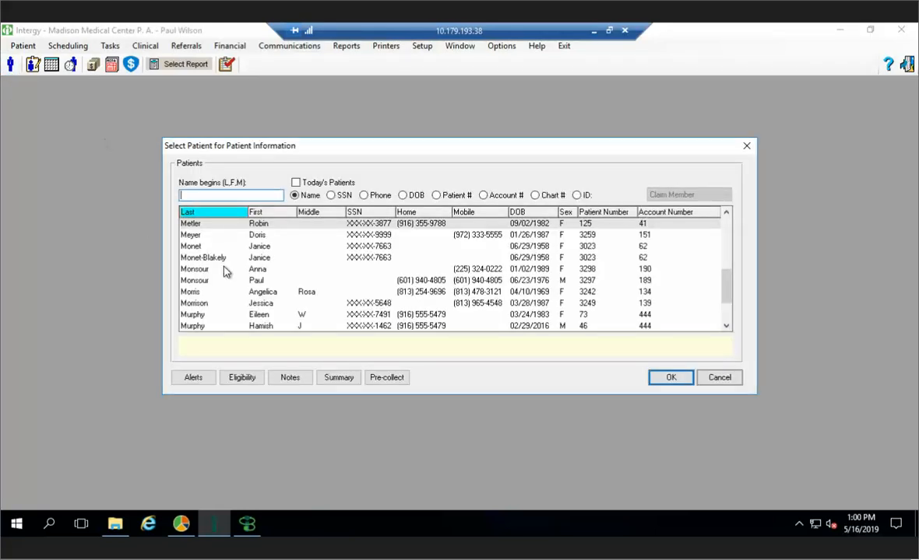
click(224, 270)
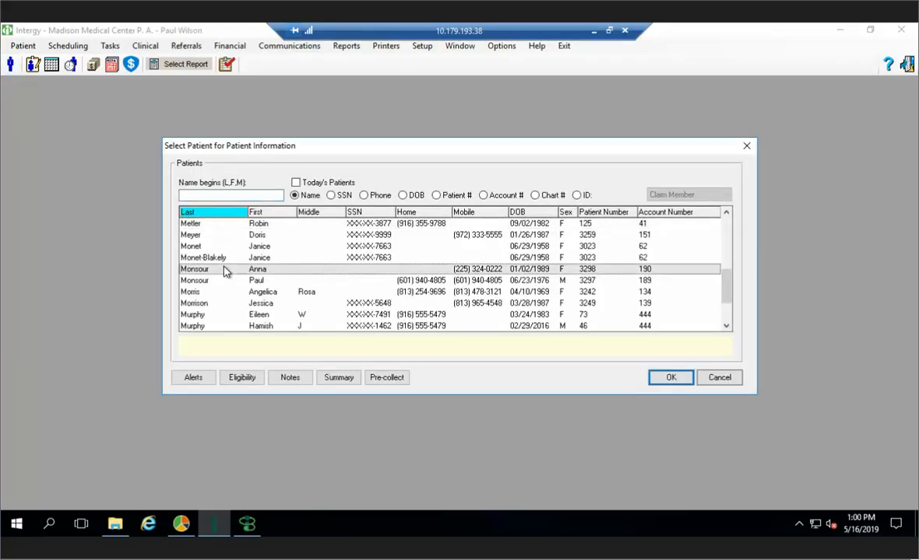
click(387, 377)
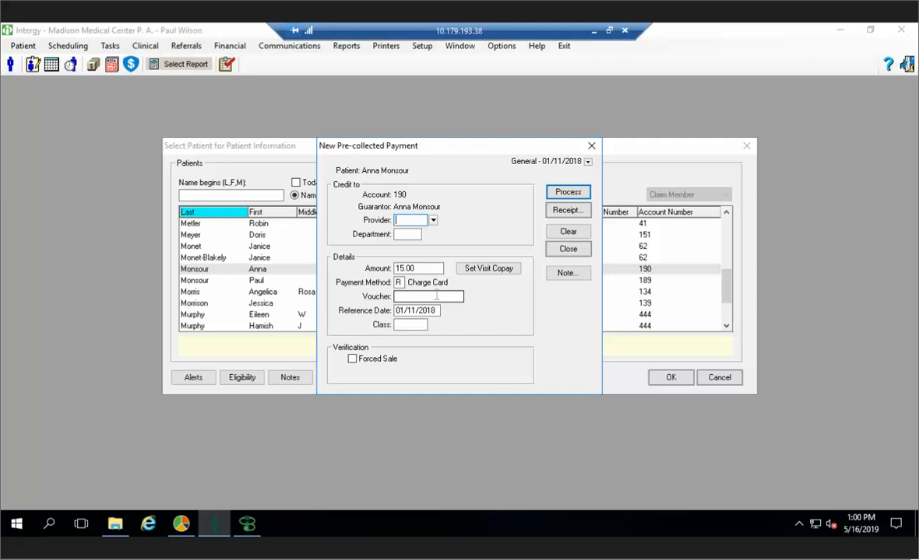
click(569, 253)
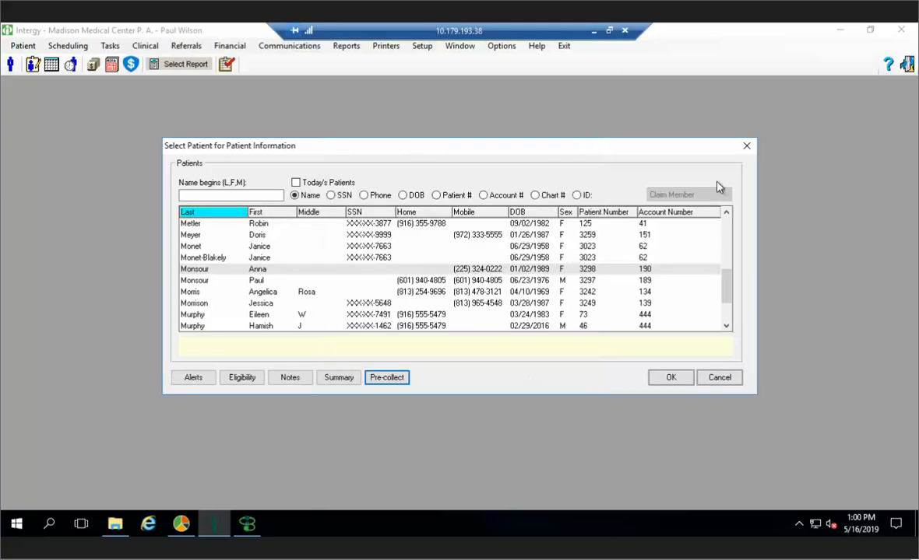
click(746, 146)
Open Account Payment Posting for a guarantor's account, review the payment allocation form, and close it without posting.
click(235, 46)
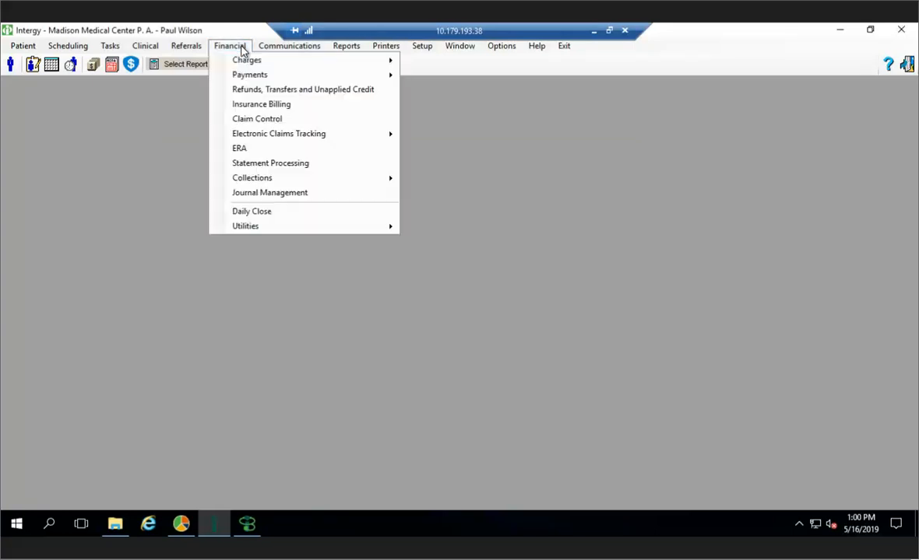
mouse_move(249, 80)
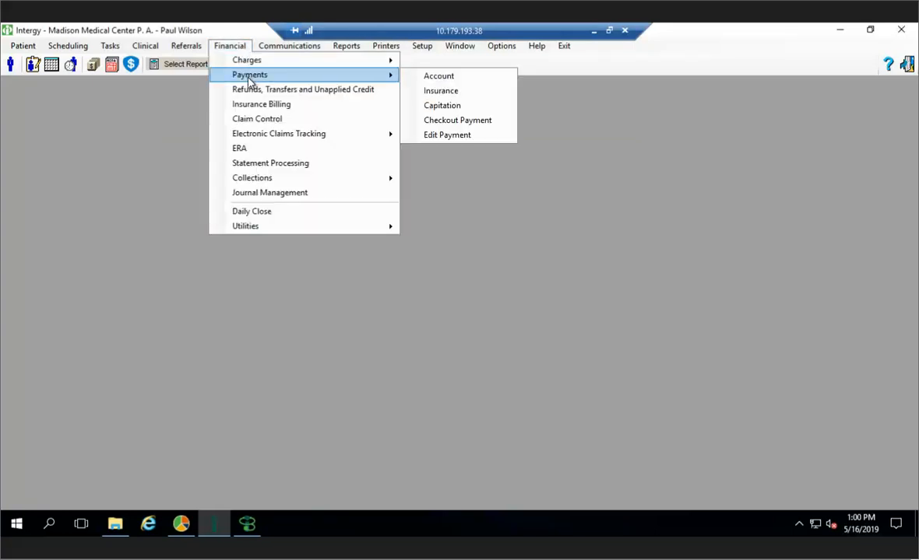
click(430, 77)
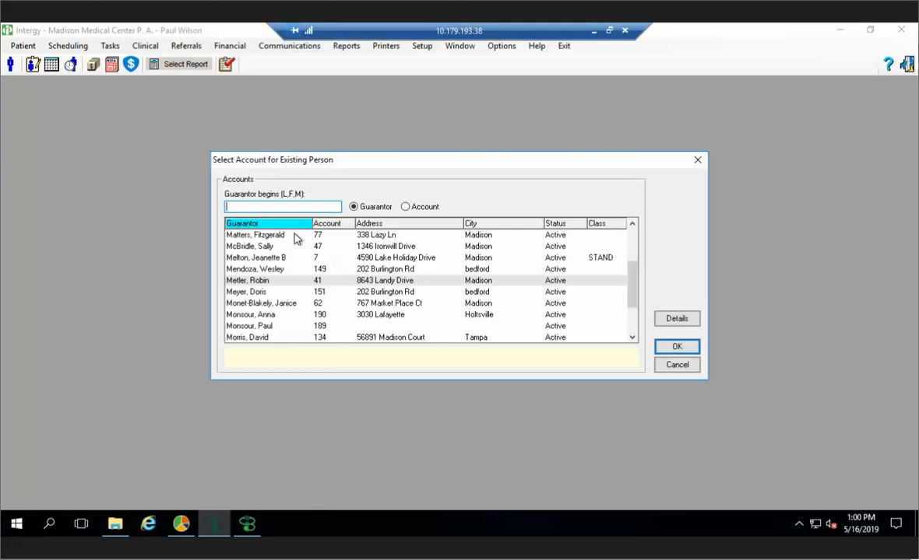
double_click(259, 292)
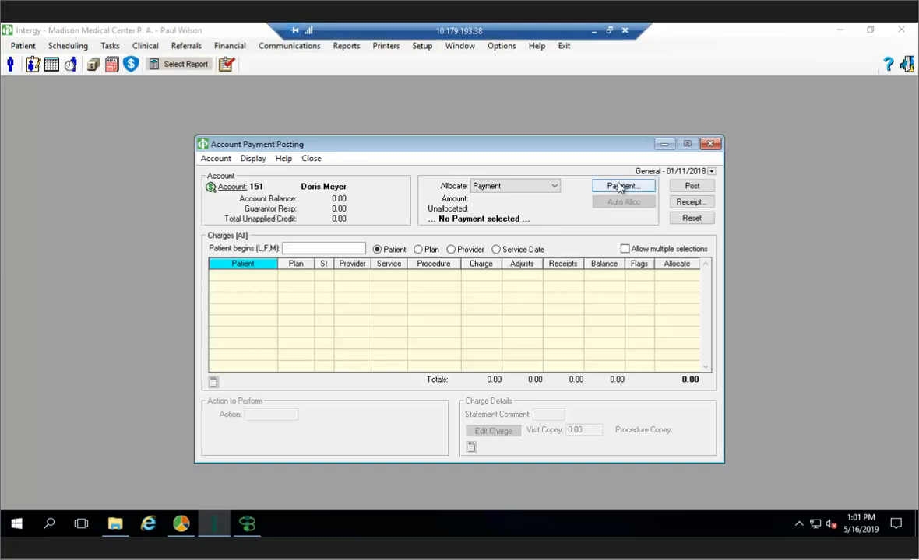
click(709, 144)
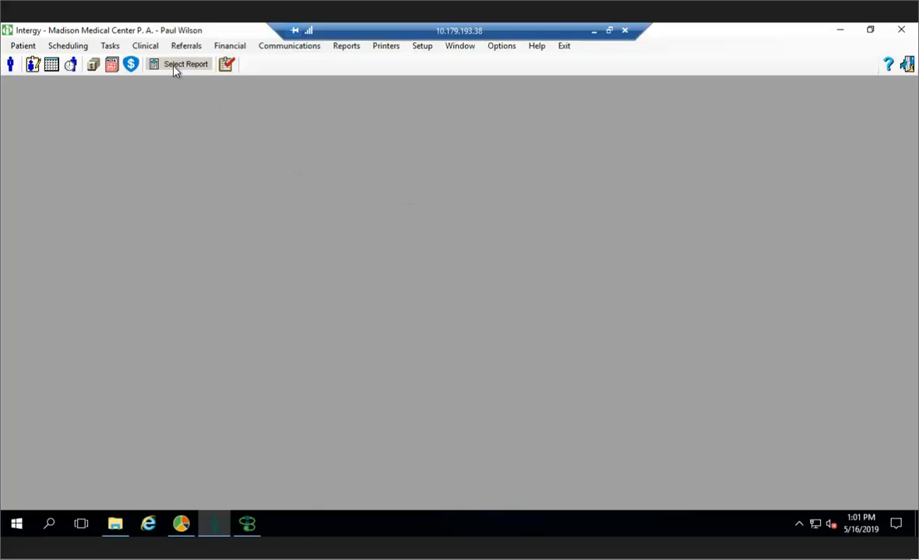
Search all claims in Claim Control by partial patient name, view the 10/27/17 MEDB claim, and close Claim Control.
click(222, 47)
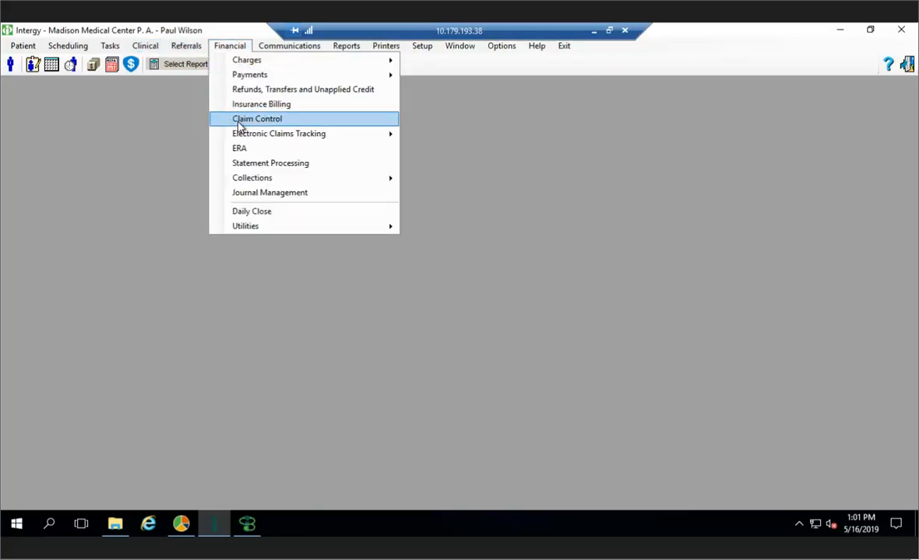
click(239, 123)
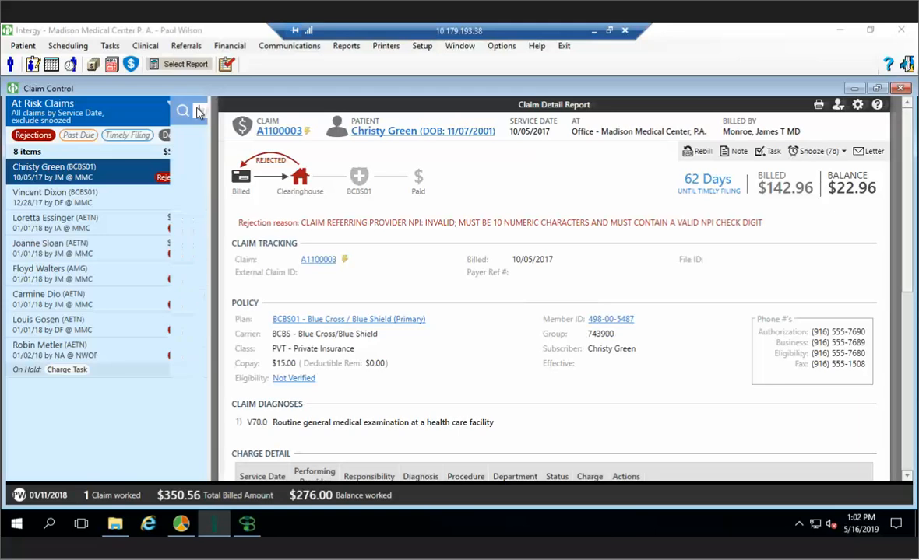
click(194, 109)
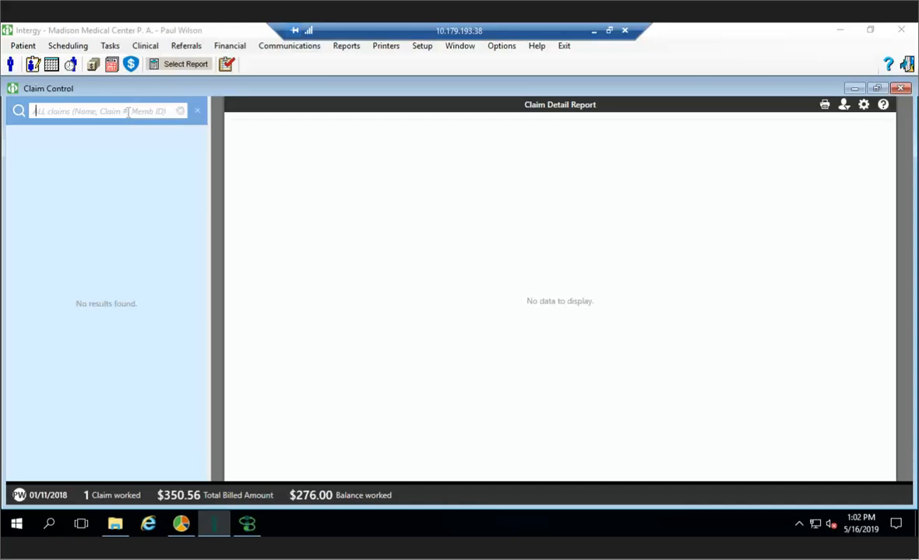
text(carl)
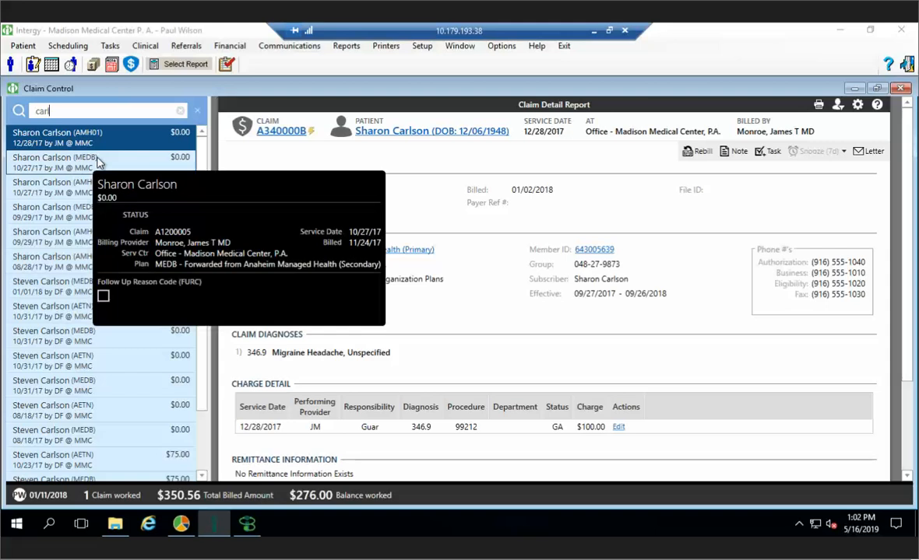
click(97, 160)
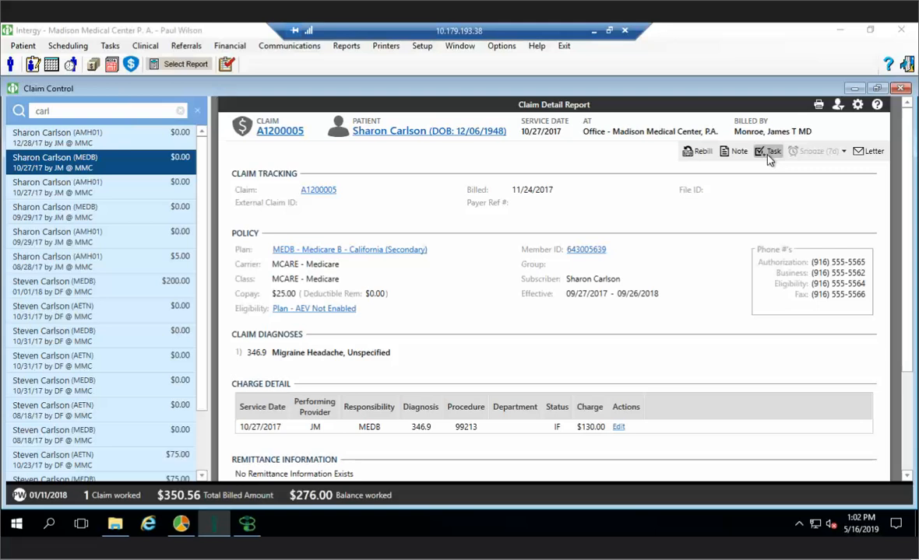
click(900, 89)
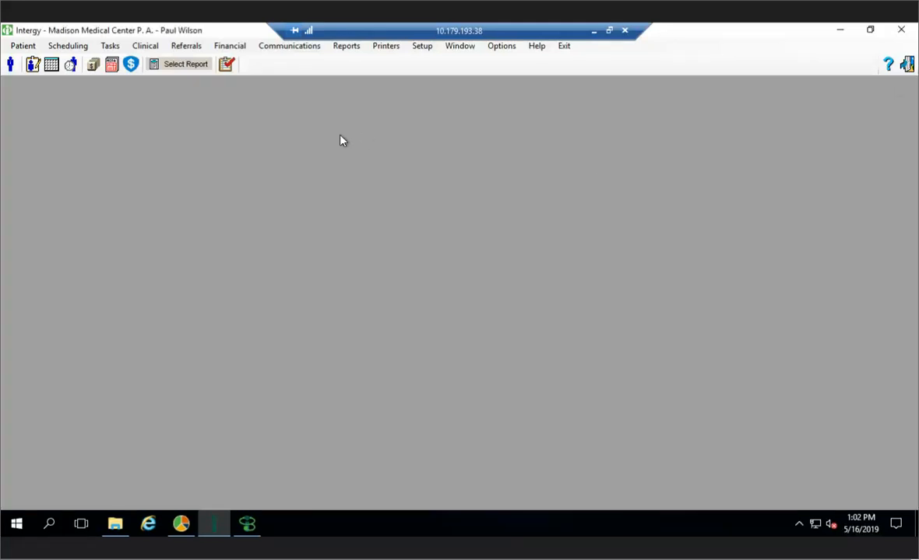
Open the Work Tasks inbox, switch it to the Table view, and widen the task list.
click(110, 46)
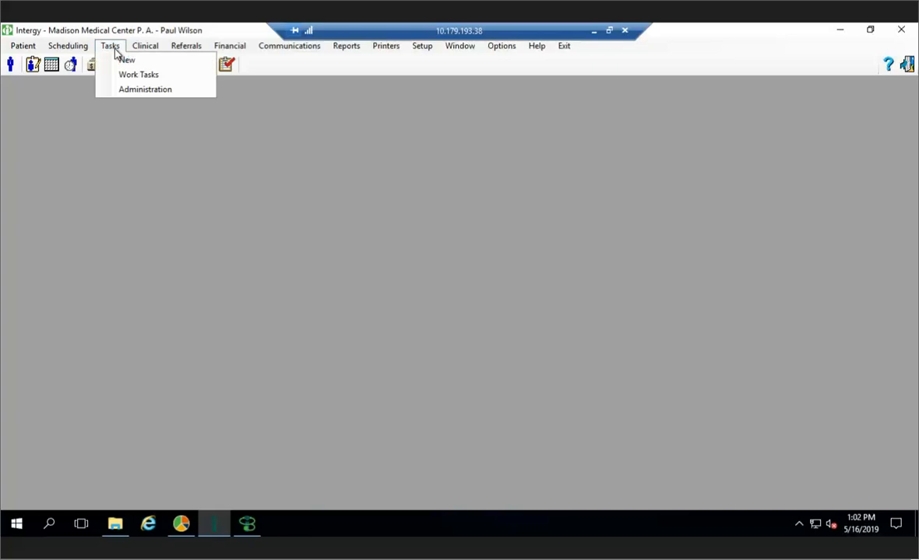
click(131, 76)
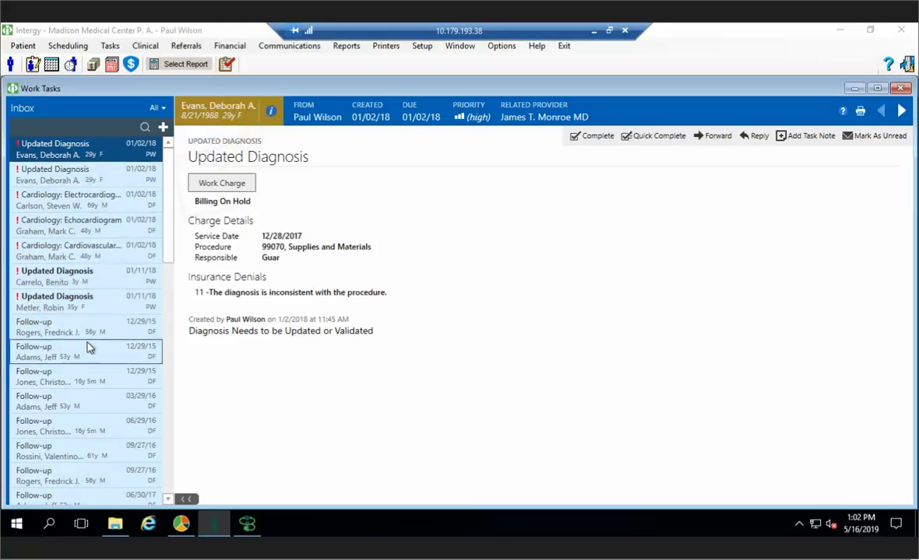
click(155, 107)
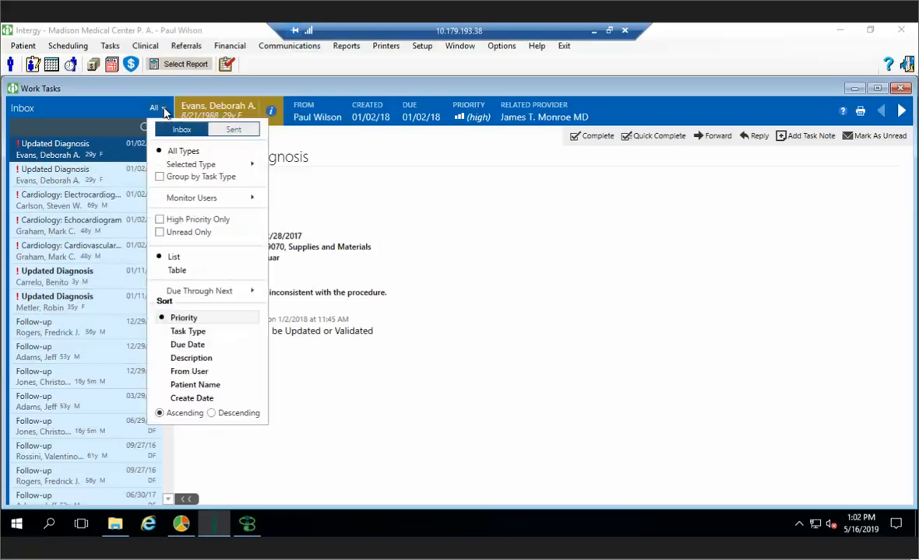
click(173, 274)
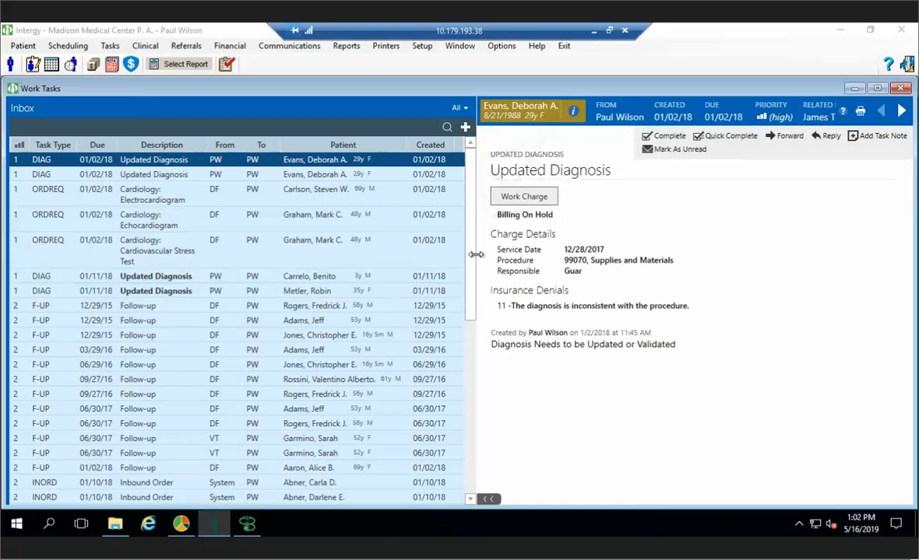
drag(476, 255, 571, 232)
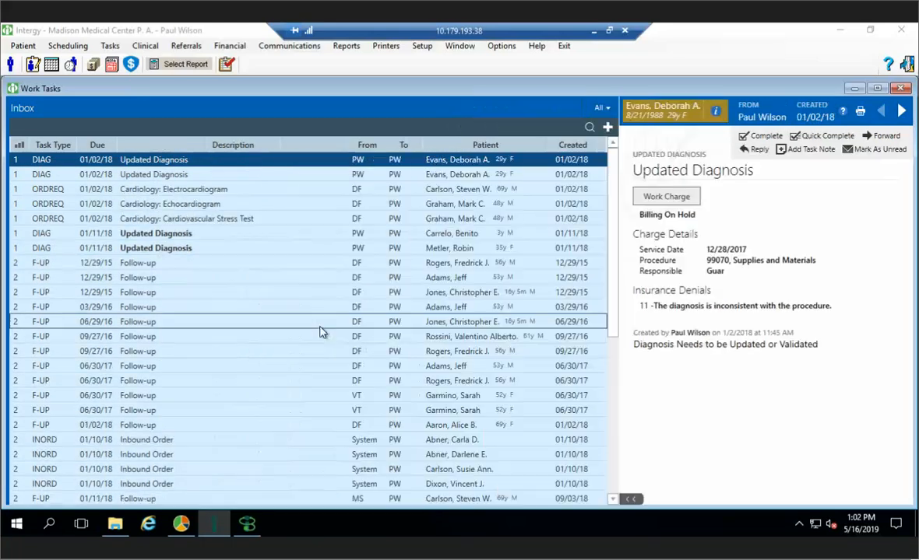
Filter the task inbox to the Updated Diagnosis type and widen the task details area.
click(608, 109)
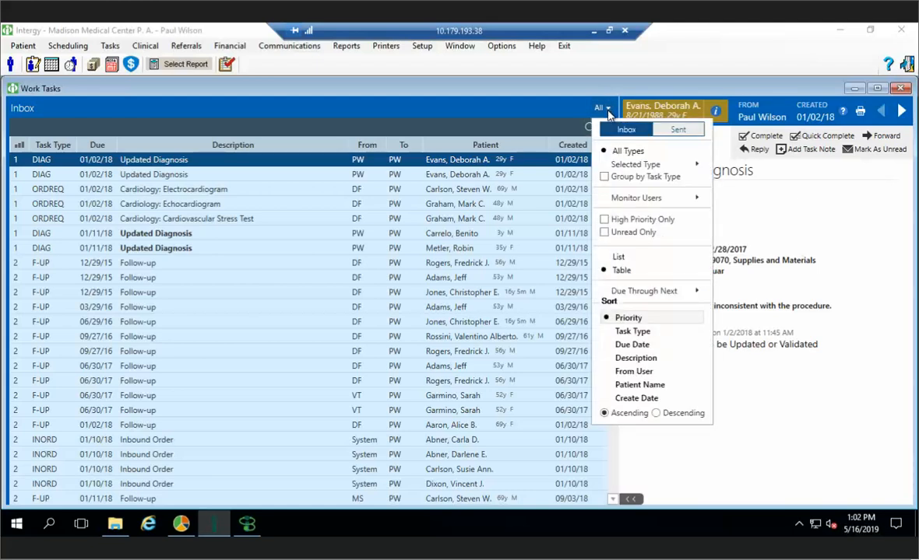
mouse_move(627, 166)
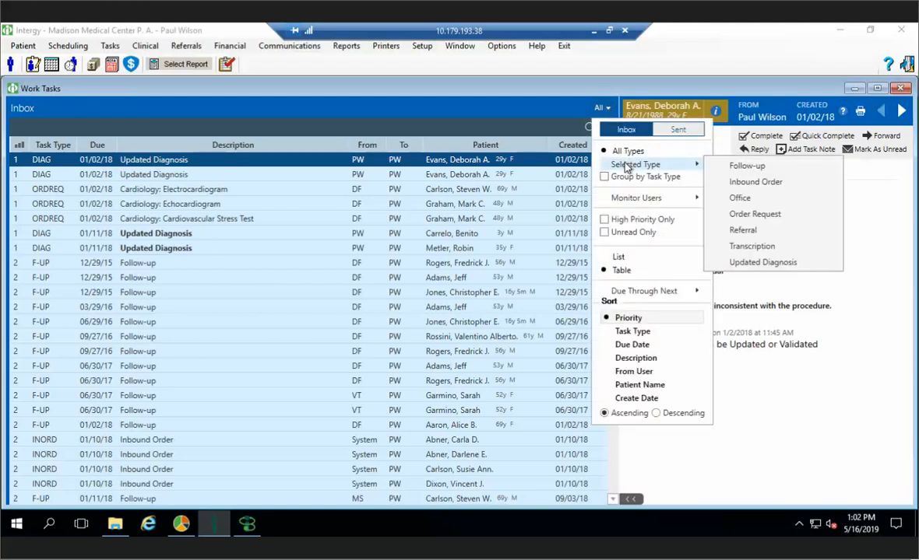
click(739, 263)
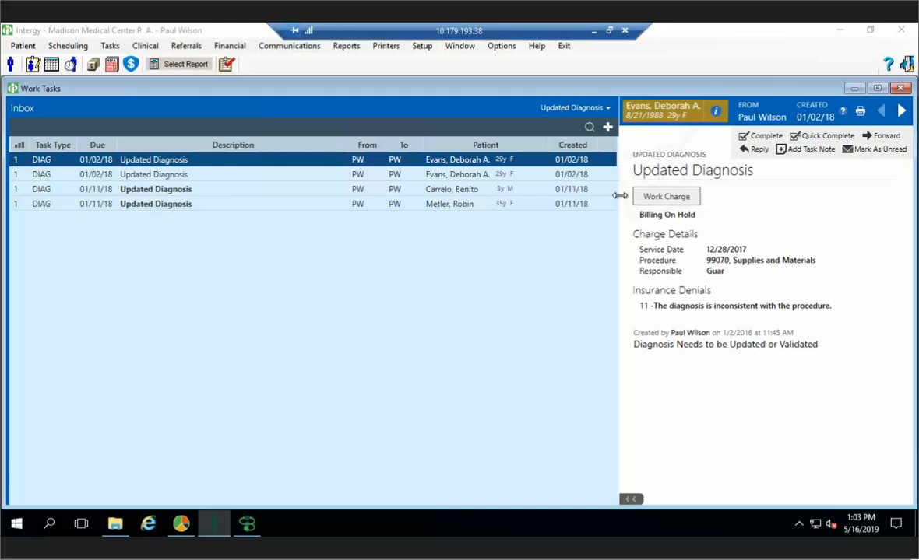
drag(619, 196, 489, 222)
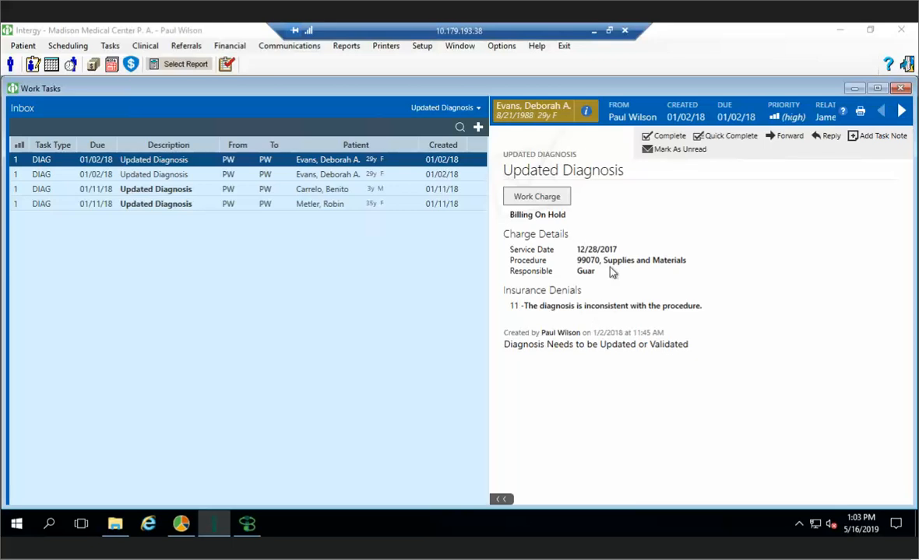
Complete the first Updated Diagnosis task with the quick text "Diagnosis not coded to the highest level of specificity. Please Update." and forward it to user CM.
click(671, 139)
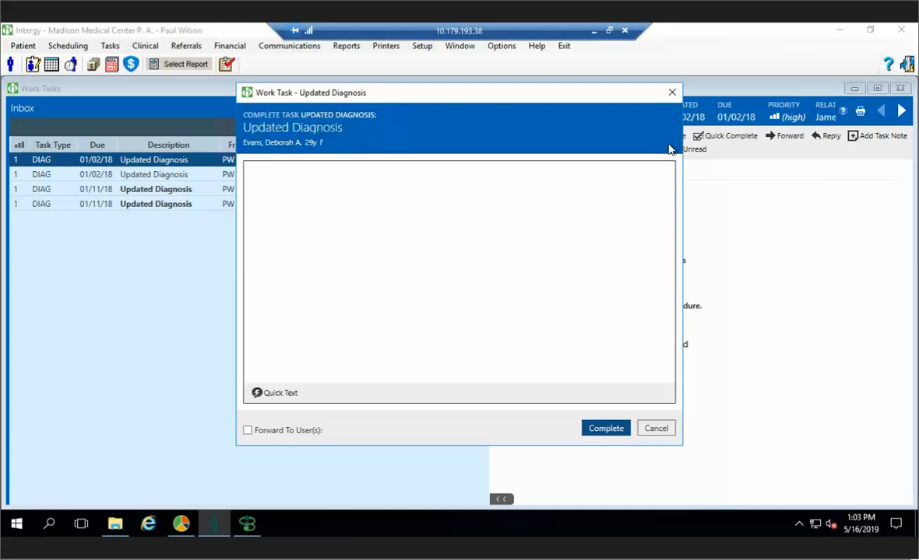
click(288, 395)
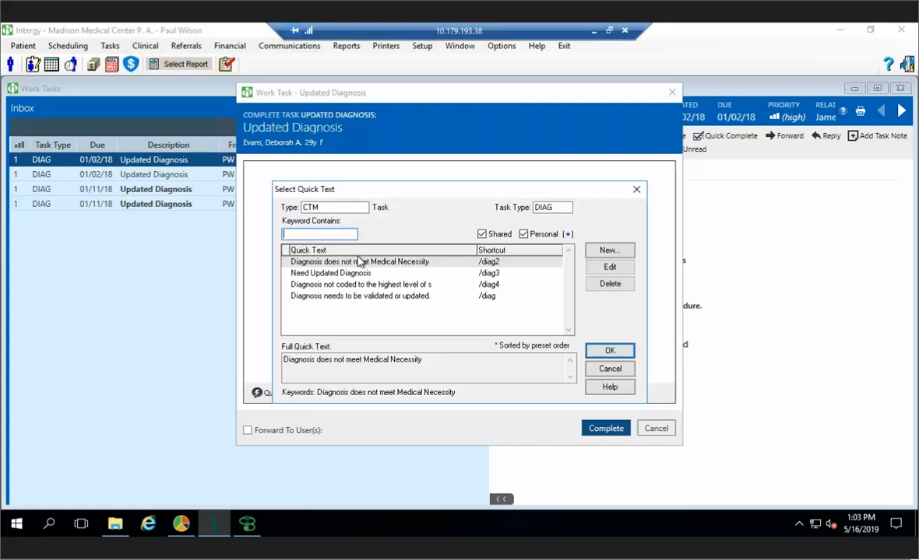
click(359, 286)
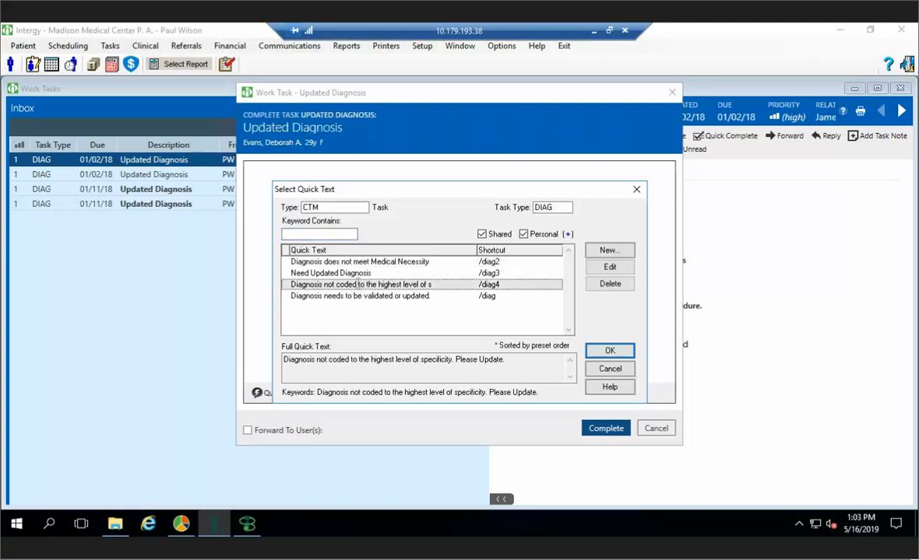
double_click(357, 284)
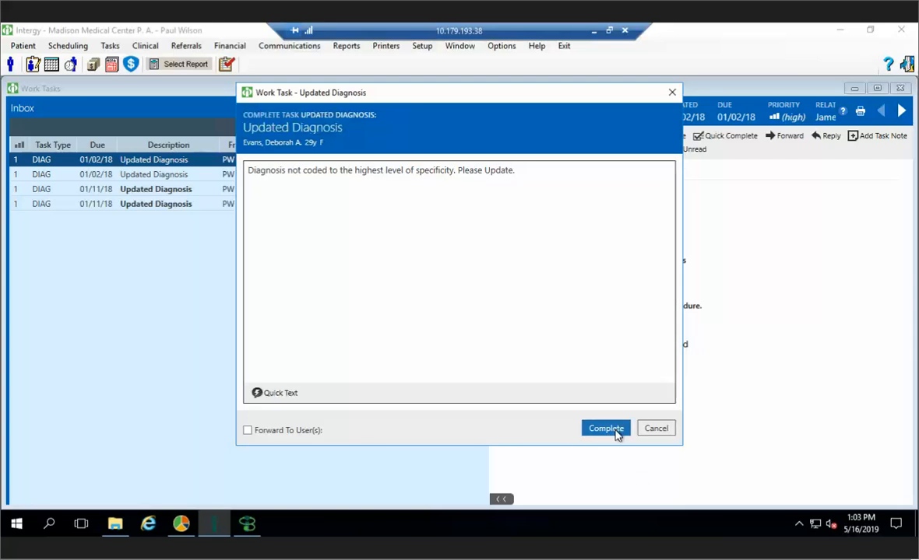
click(248, 432)
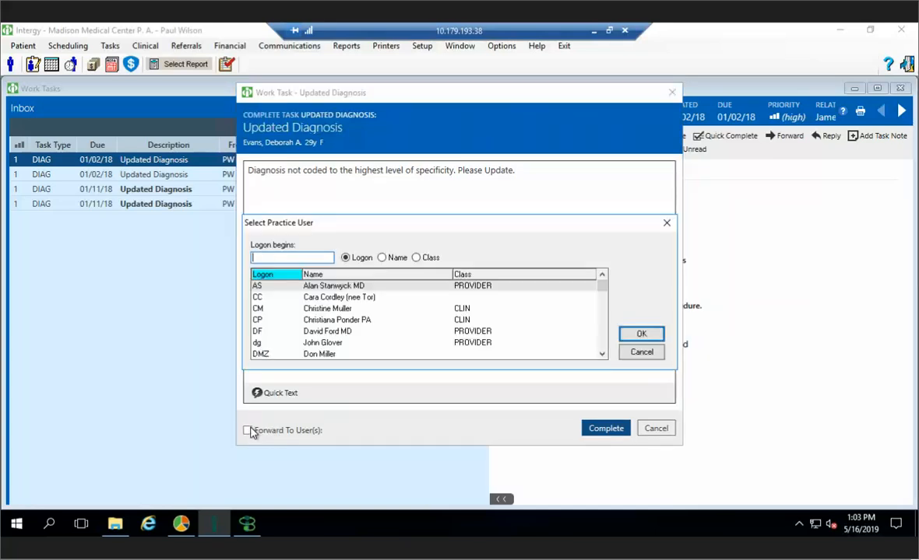
double_click(326, 311)
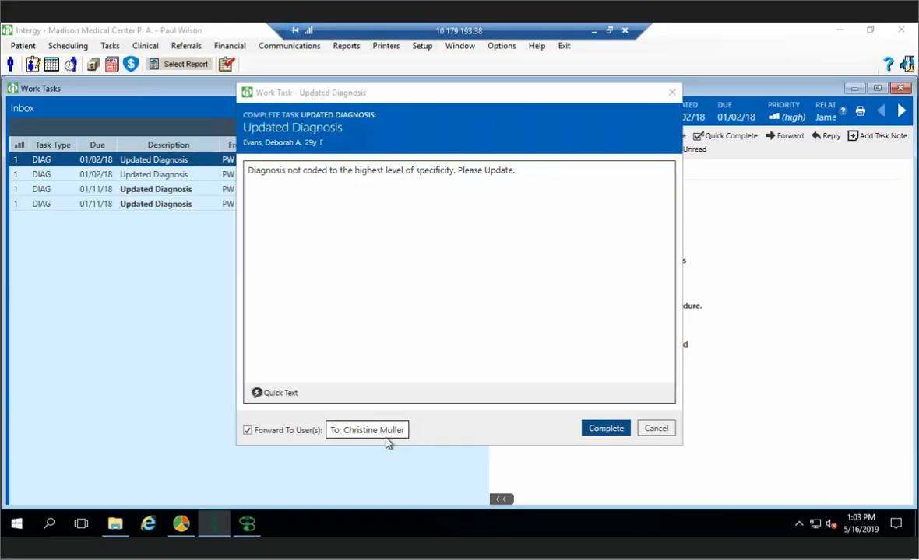
click(607, 431)
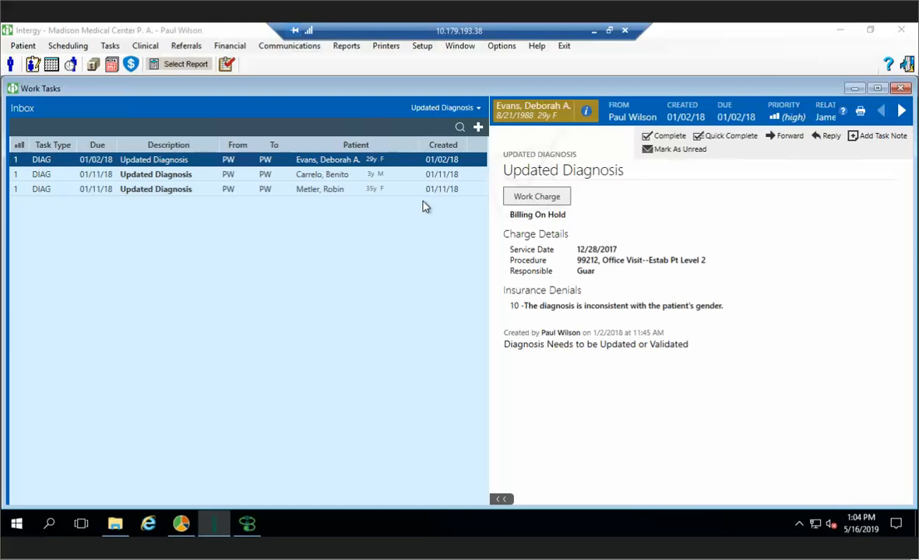
View the reply form for the 01/11/18 Updated Diagnosis task on claim charges 99202, 85014 and 90707 without sending a reply.
click(384, 180)
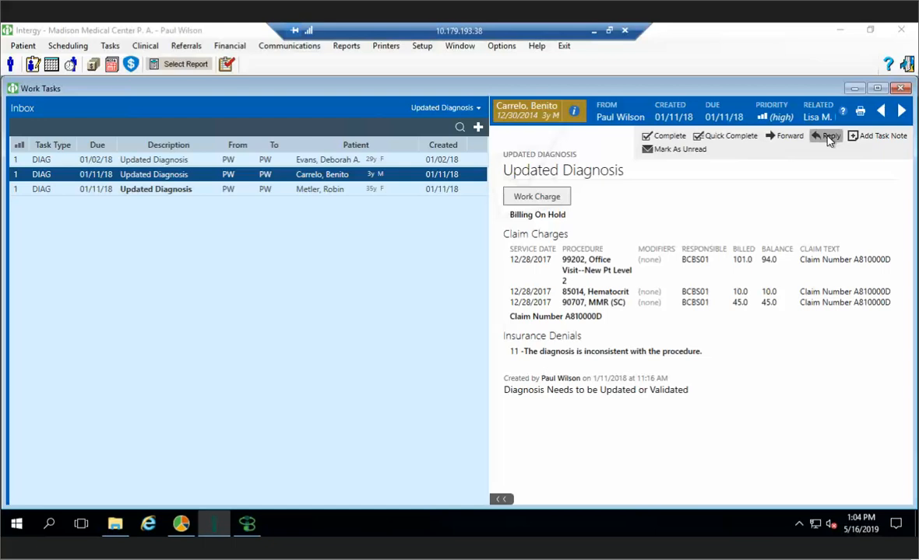
click(828, 136)
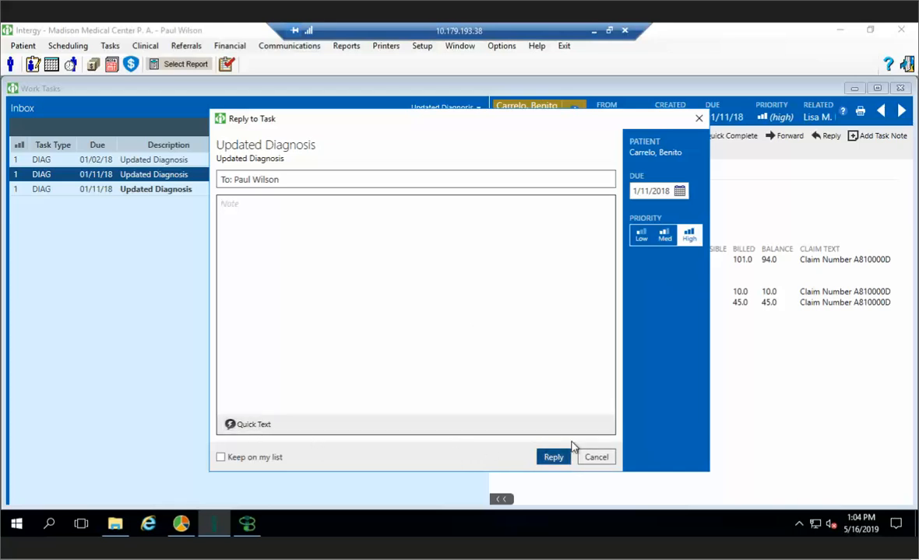
click(596, 457)
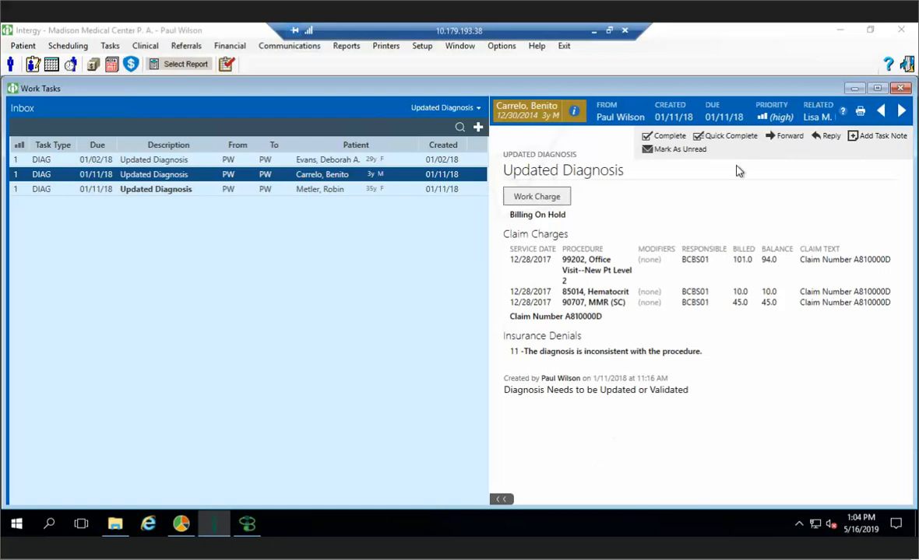
View the forward form addressed to user DF and the task note form without sending or saving, and close Work Tasks.
click(790, 137)
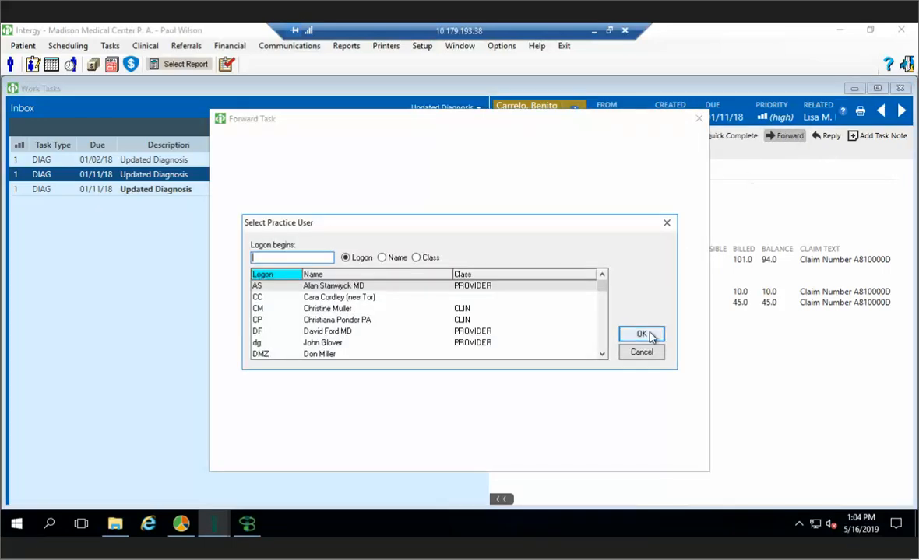
double_click(457, 335)
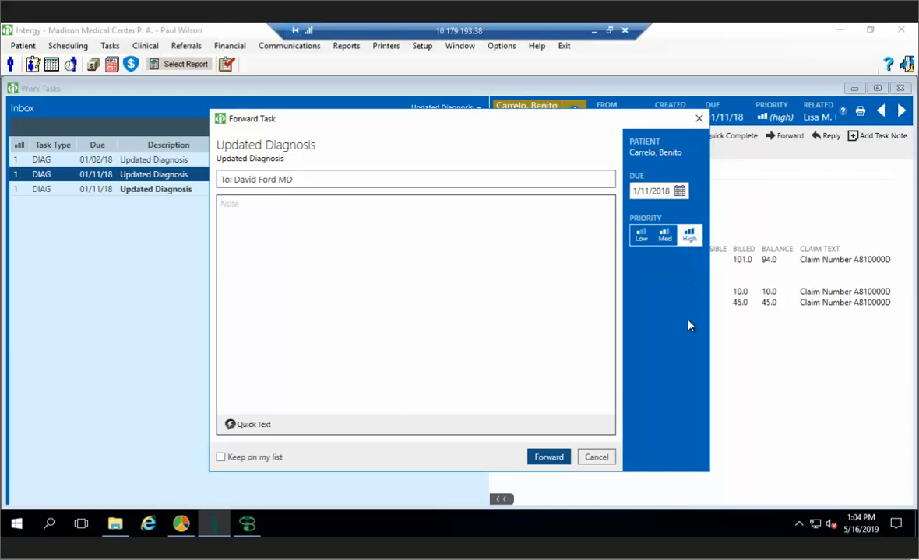
click(699, 120)
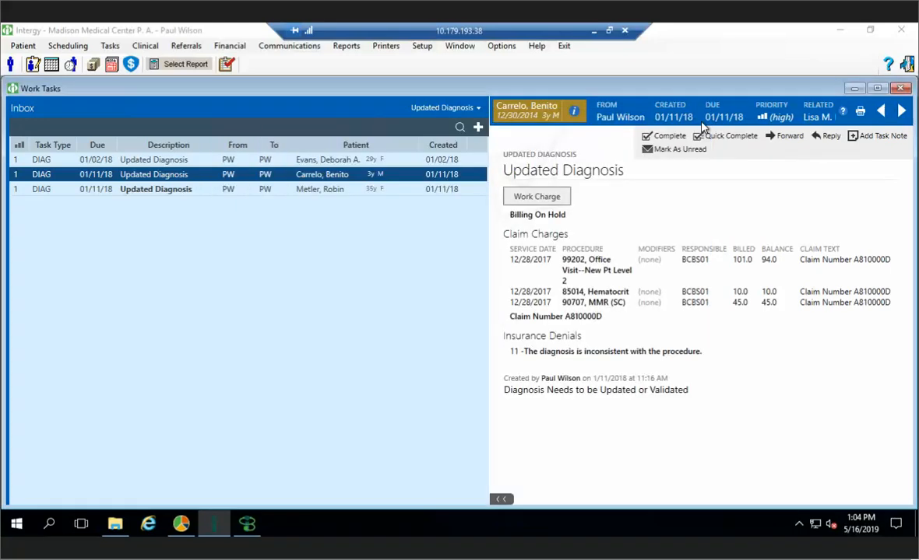
click(878, 135)
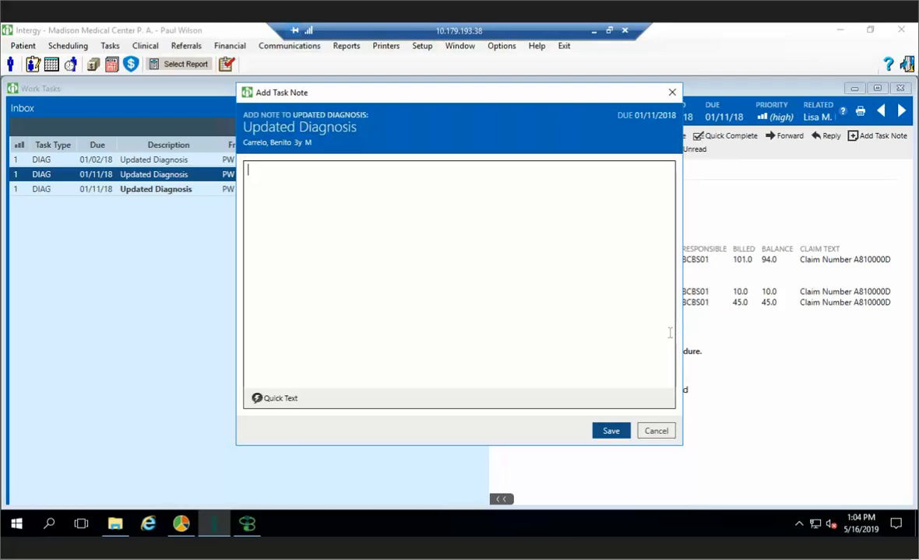
click(656, 432)
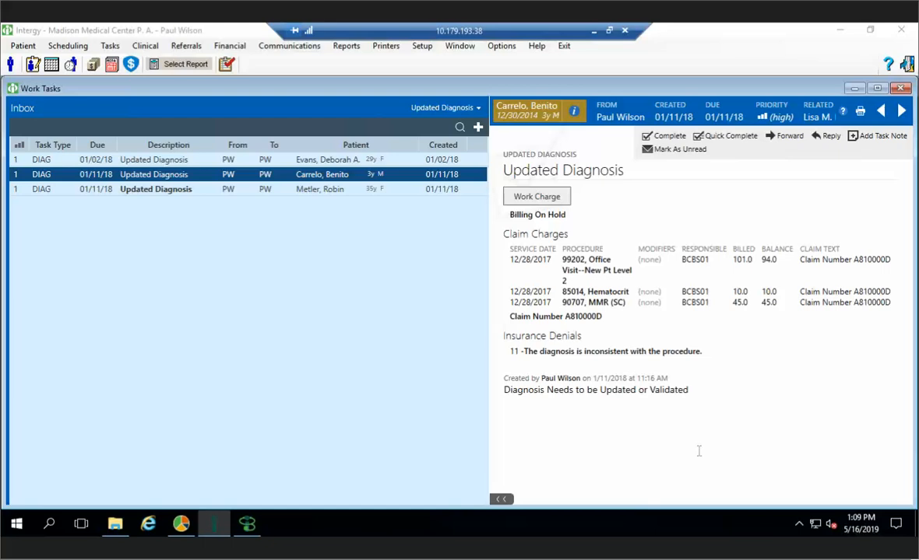
click(902, 89)
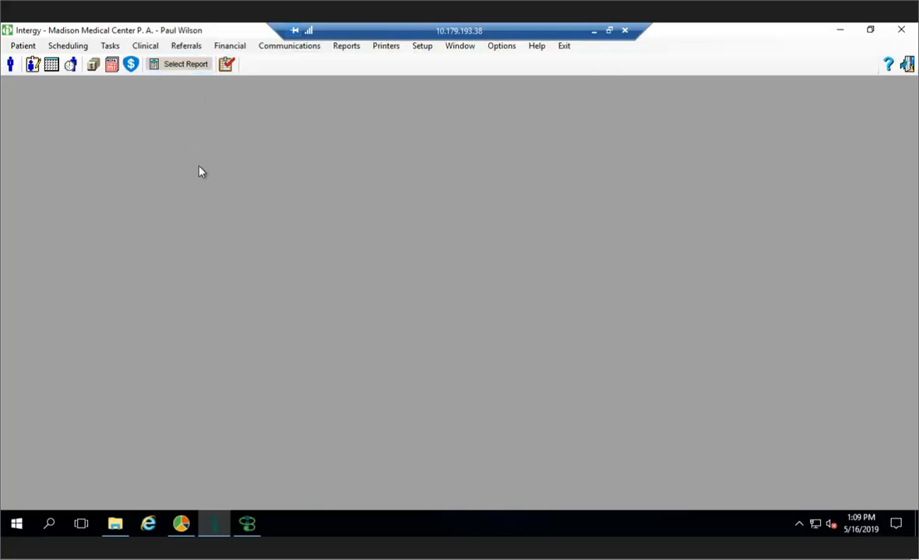
Open the 45.00 guarantor collection from Work Collections and view its Manual Add To Collections form without adding anything.
click(243, 50)
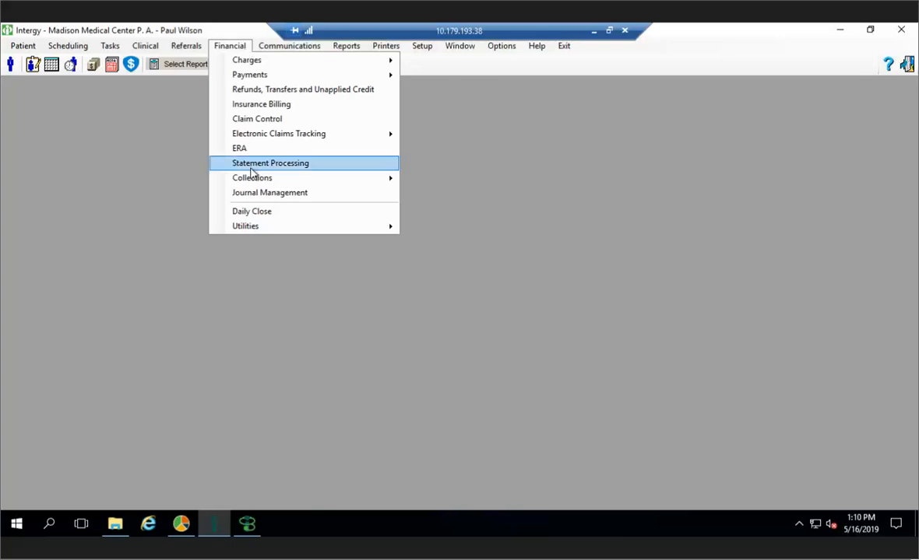
mouse_move(255, 180)
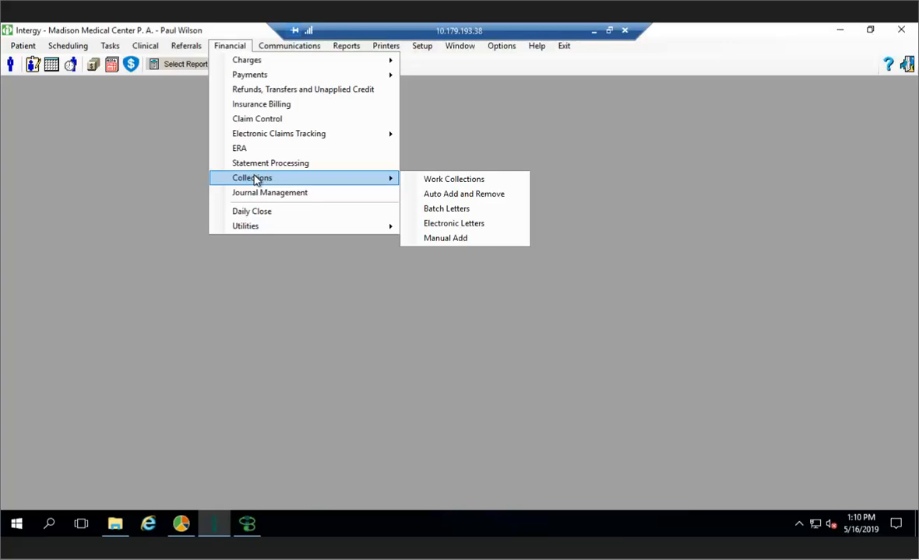
click(440, 182)
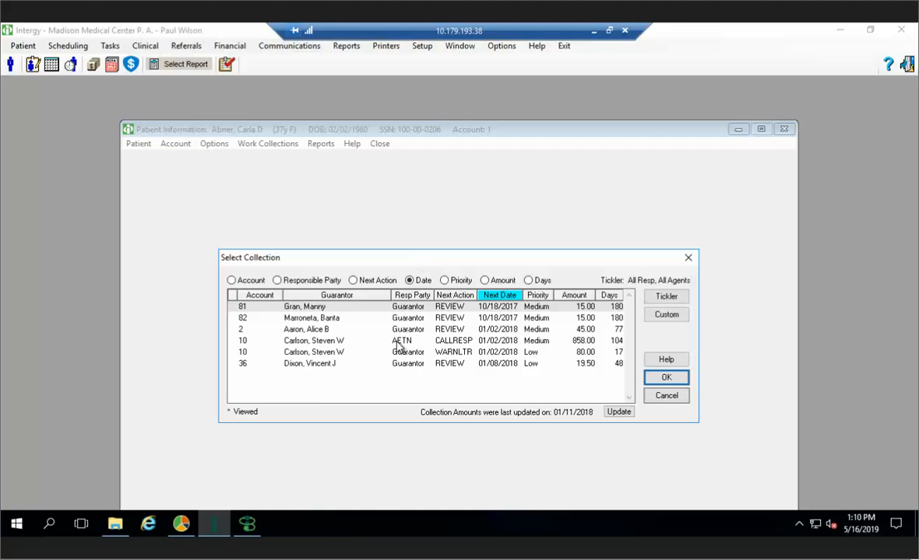
double_click(320, 331)
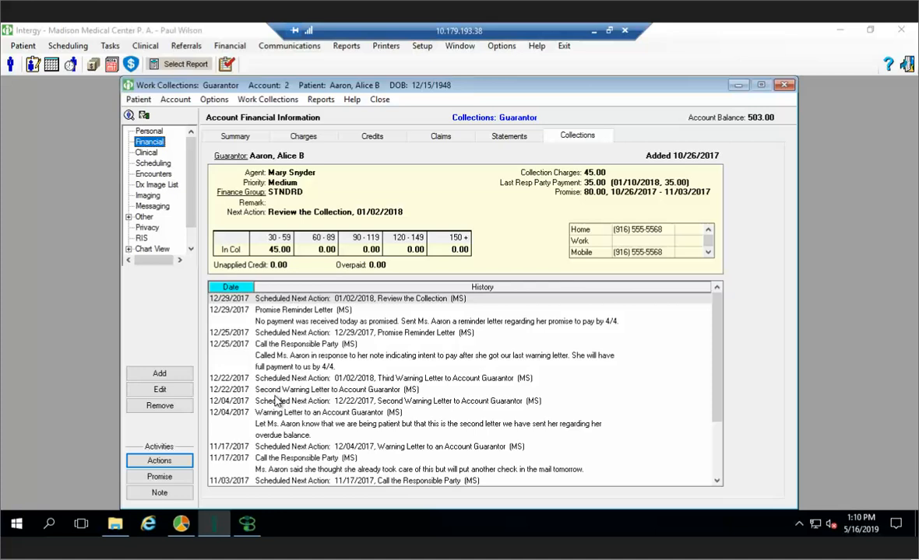
click(161, 375)
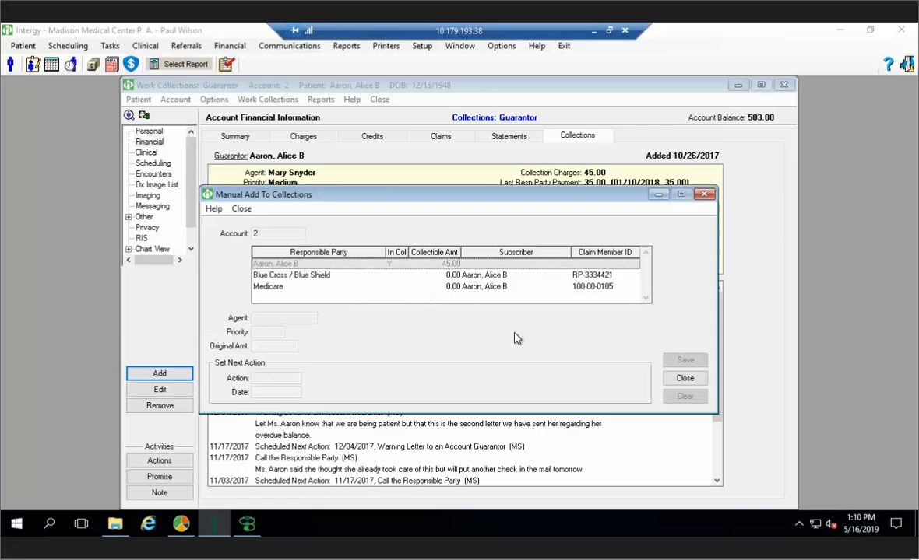
click(683, 380)
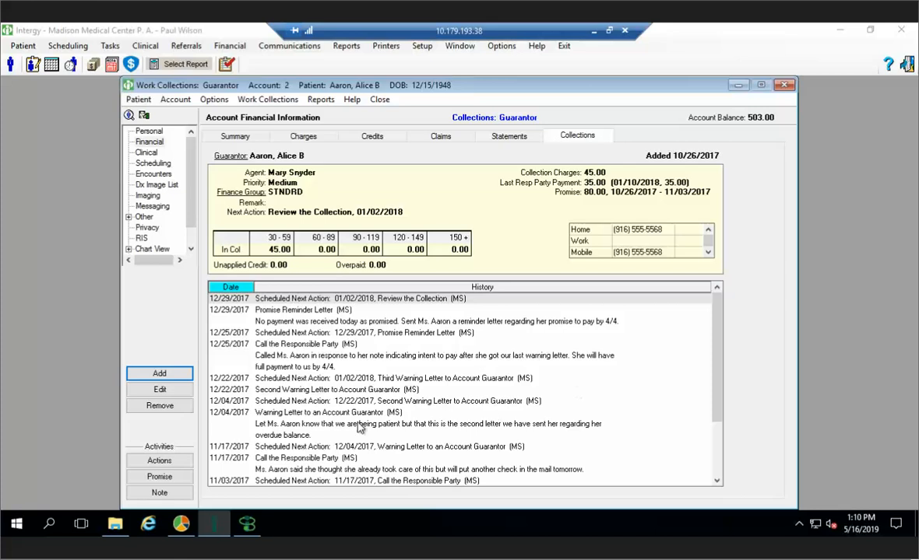
Record a new payment promise of 50.00 on the collection, starting 01/11/2018 and ending 01/25/2018.
click(161, 477)
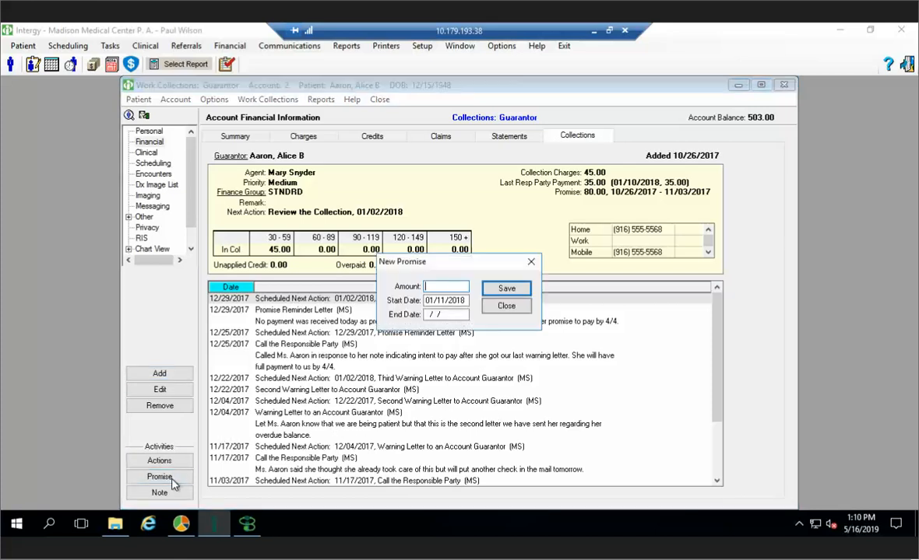
text(50)
key(Tab)
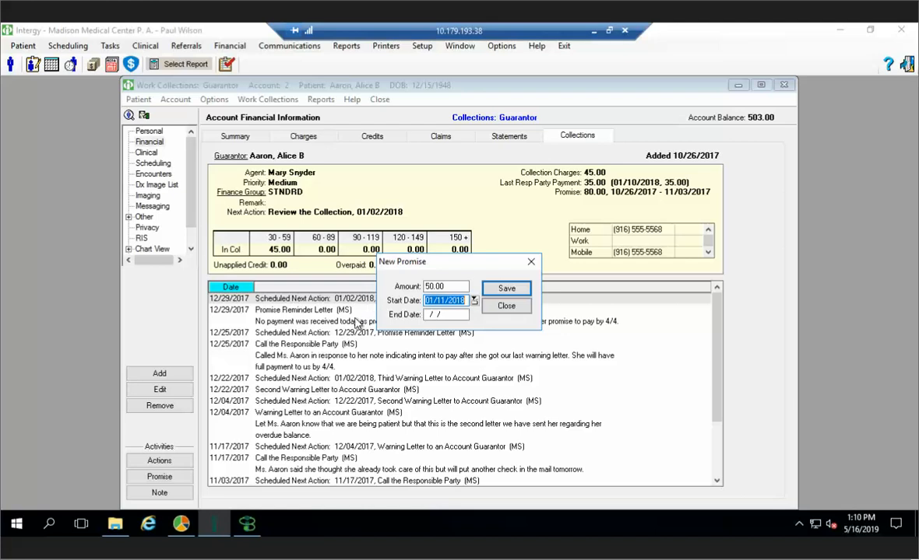
click(438, 315)
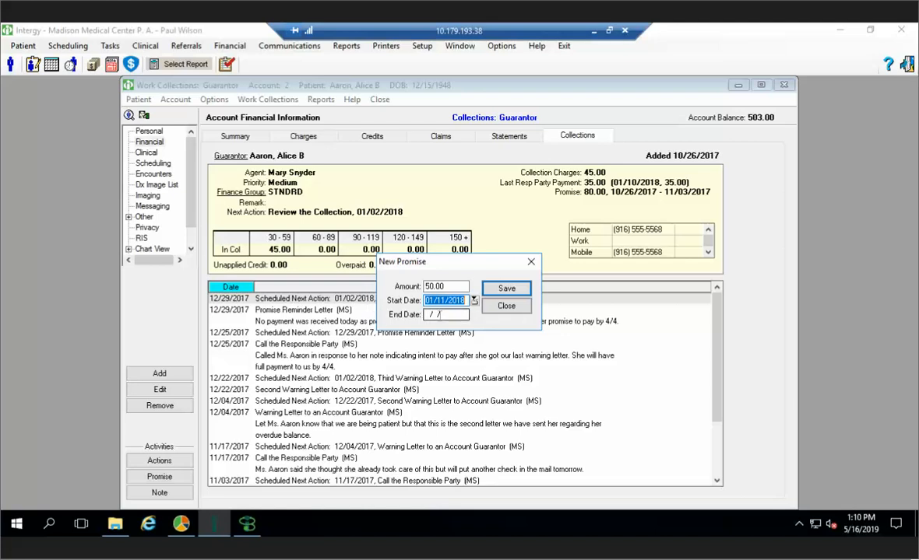
click(465, 314)
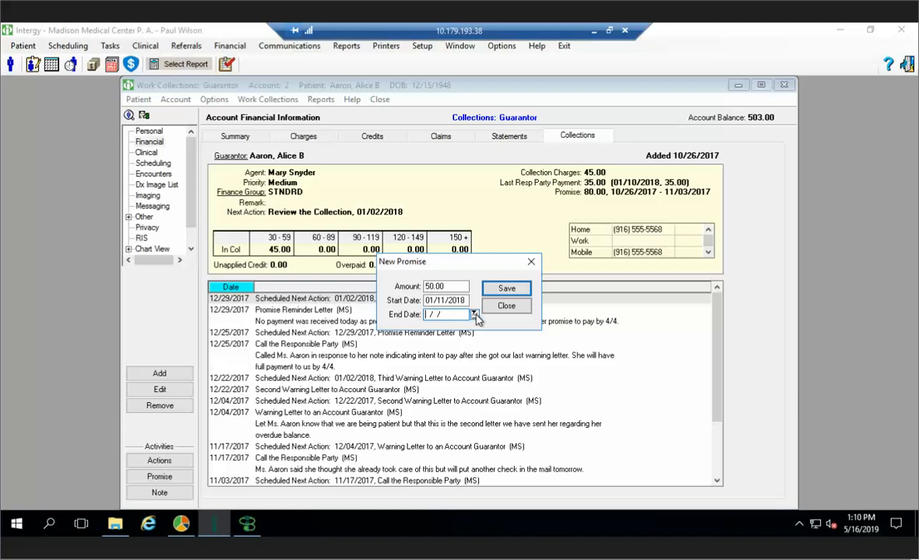
click(476, 314)
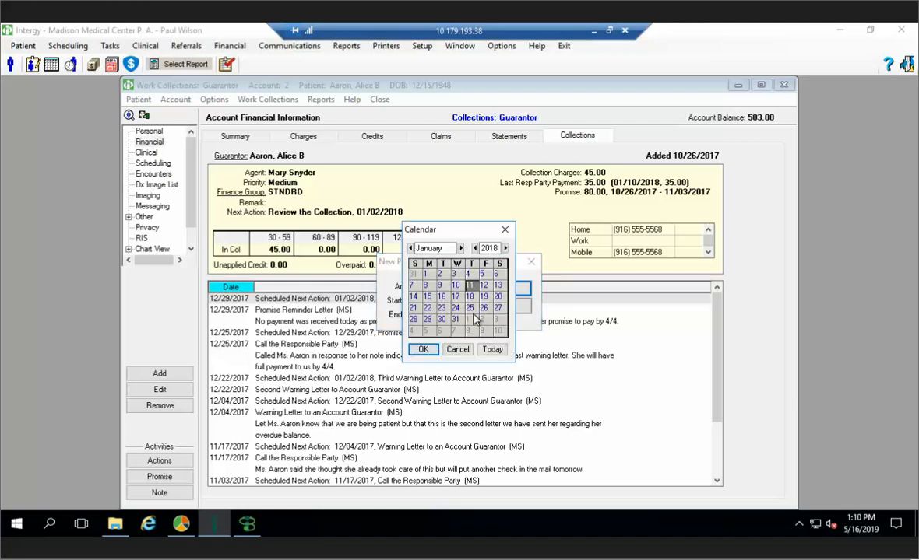
click(424, 351)
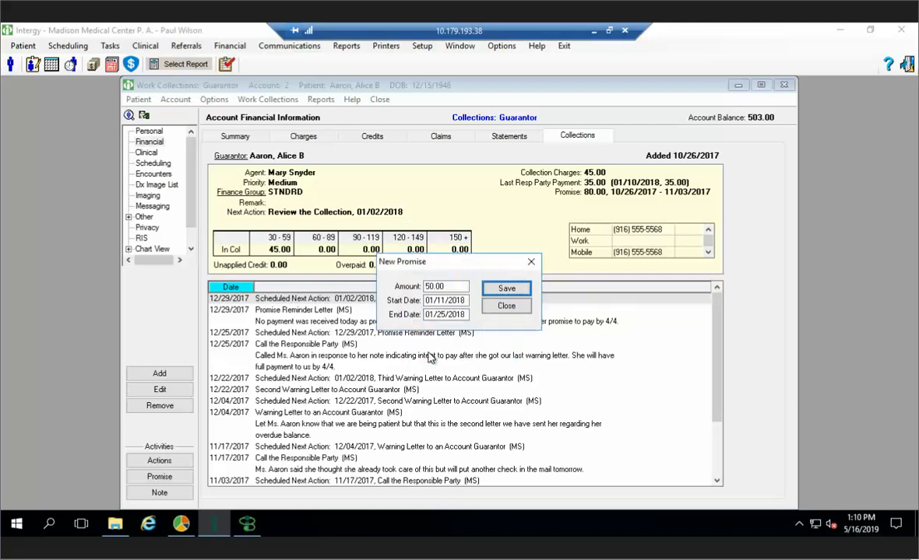
click(489, 295)
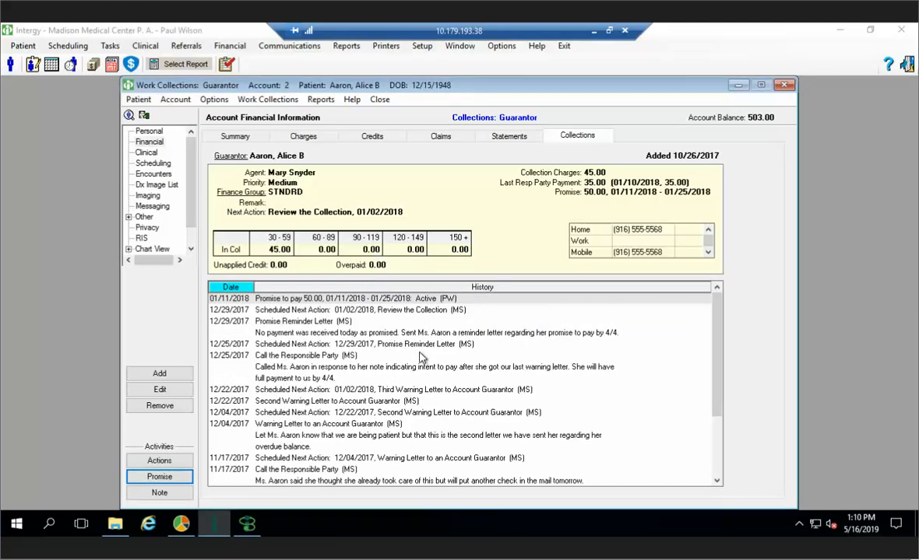
View the collection's new note form, its Actions form and the list of collection actions without saving anything.
click(167, 493)
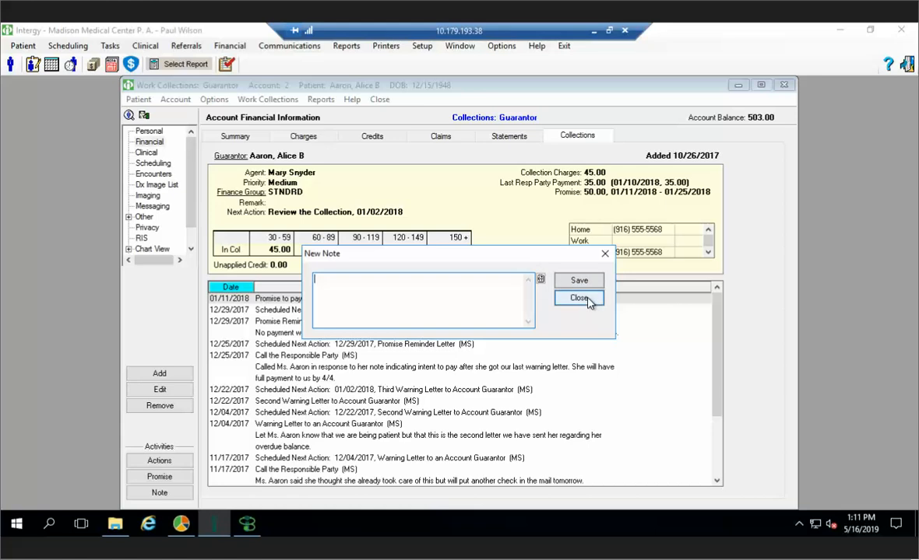
click(589, 302)
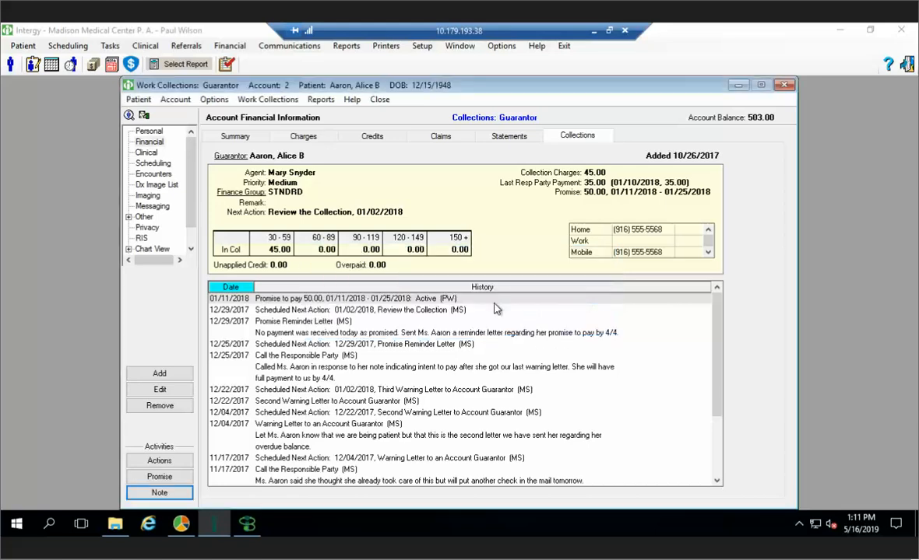
click(180, 464)
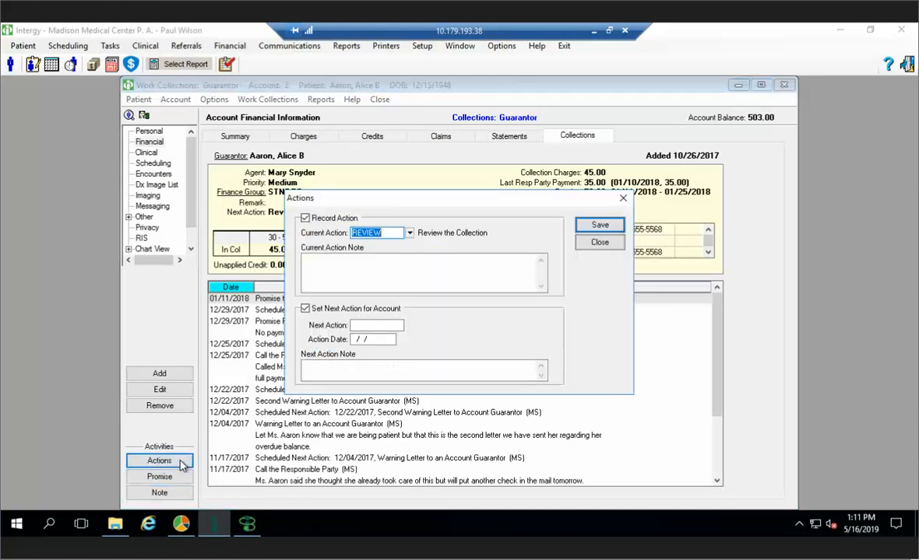
click(411, 233)
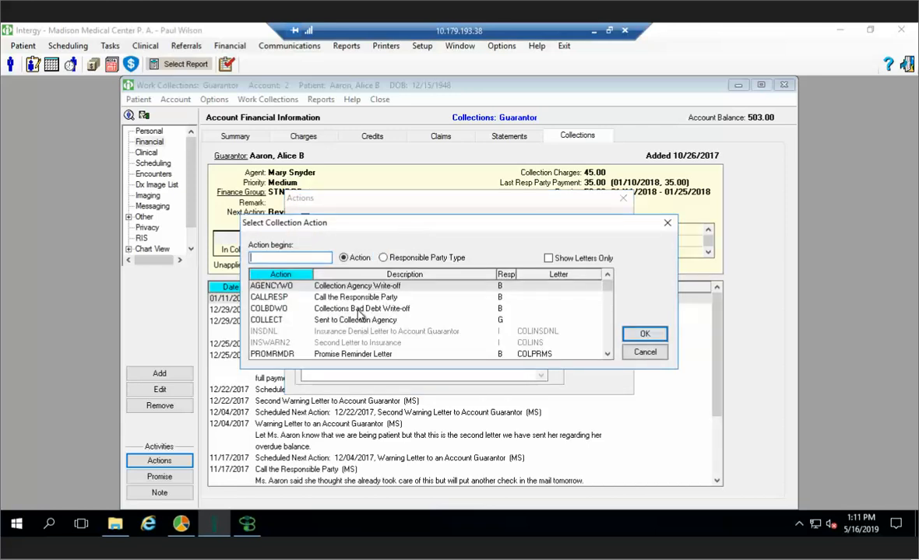
click(643, 354)
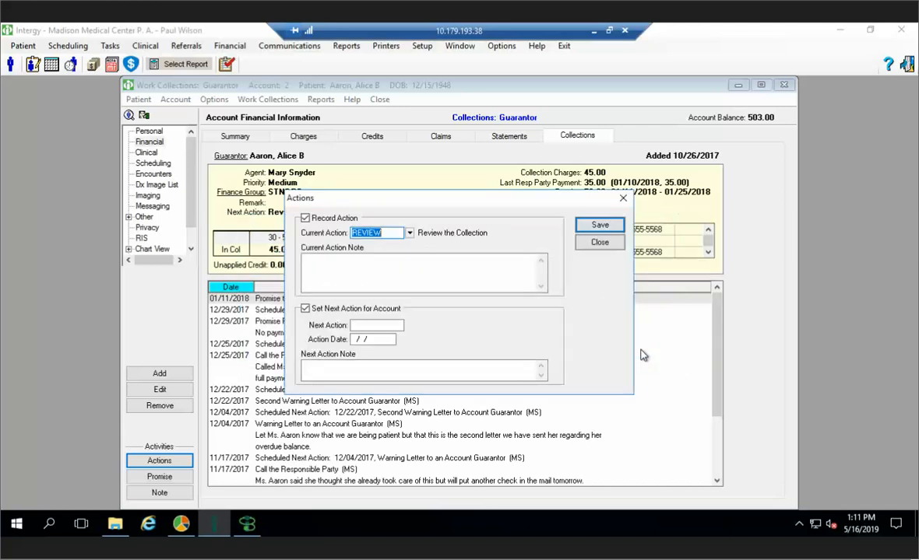
click(598, 244)
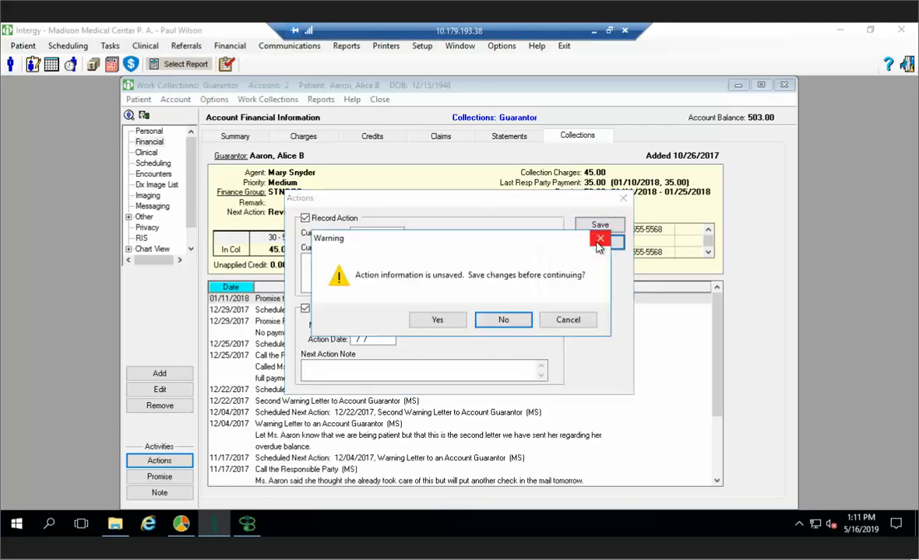
click(506, 326)
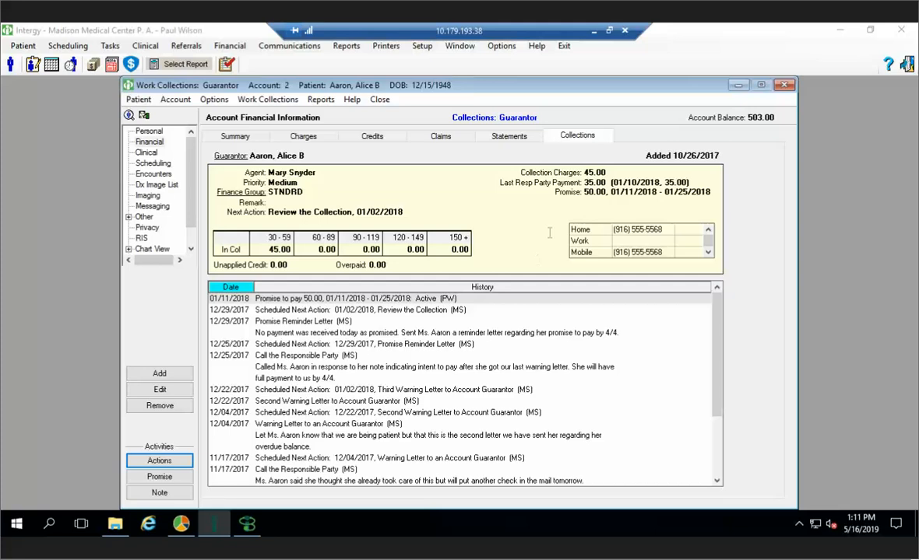
Preview the 12/15/2017 open item statement from the account's statement history and close the preview.
click(510, 137)
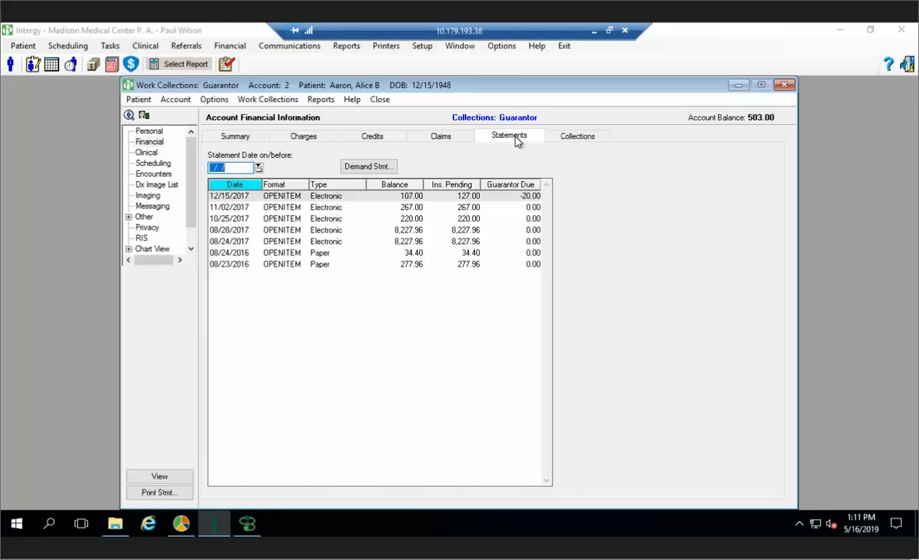
click(163, 496)
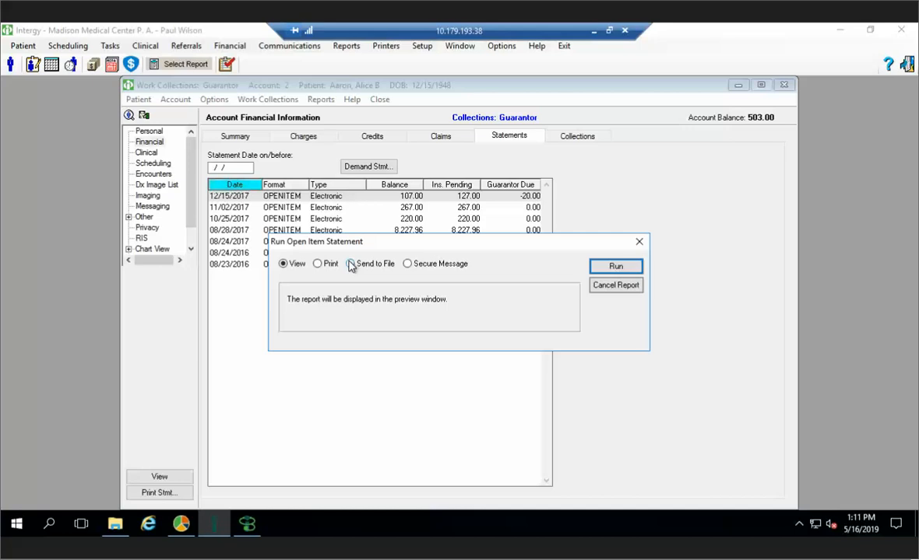
click(598, 267)
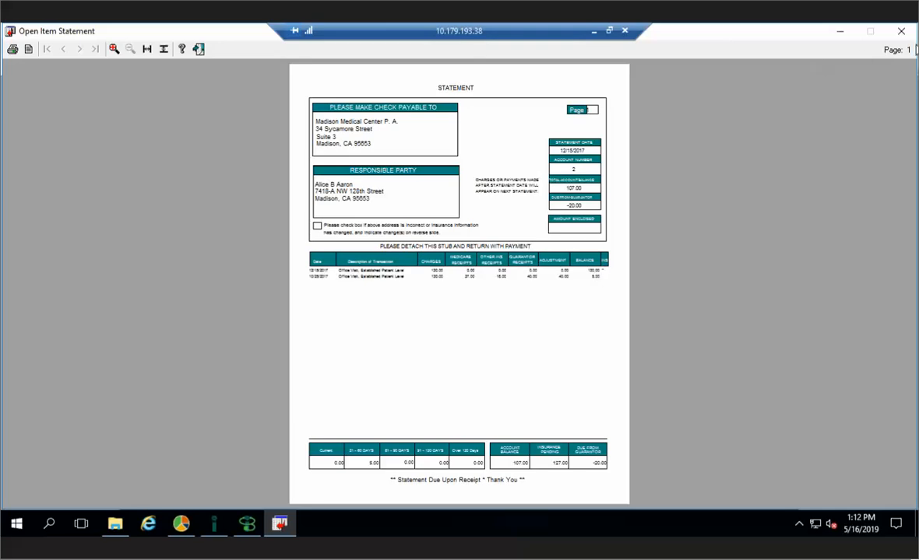
click(901, 31)
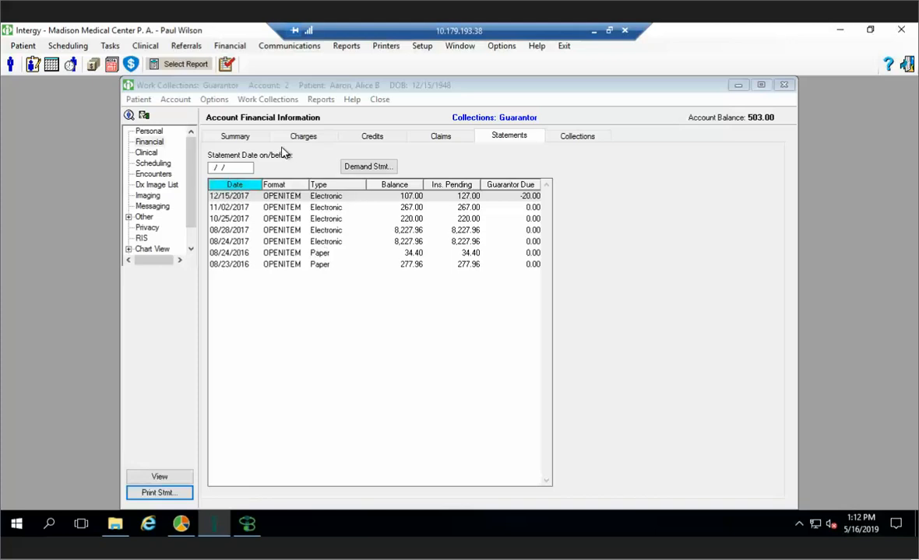
click(244, 167)
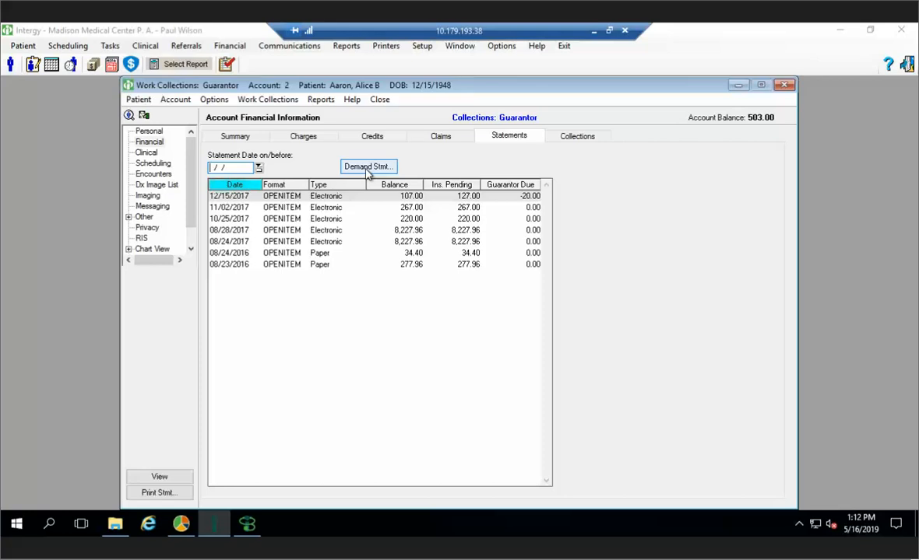
View the history of the account's 10/25/17 charge for procedure 99213 and its Edit Charge form without saving any change.
click(303, 137)
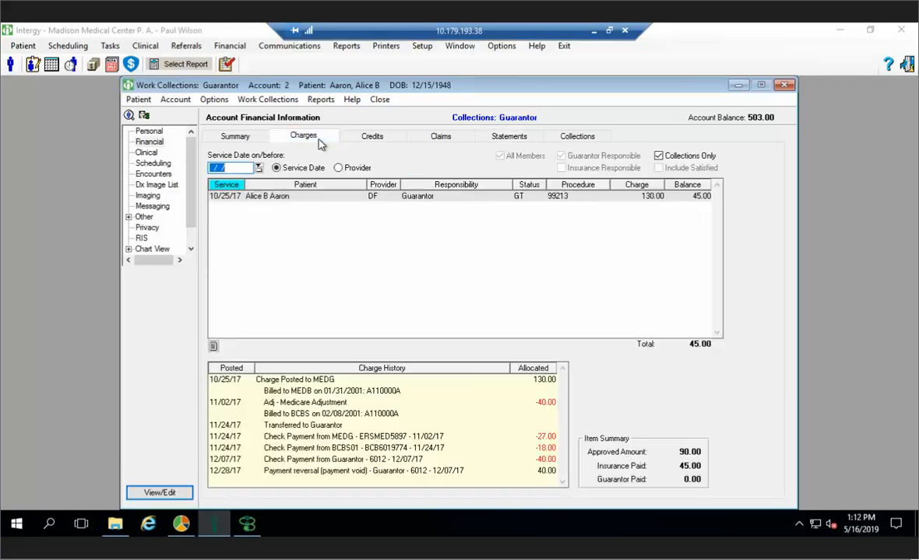
click(288, 427)
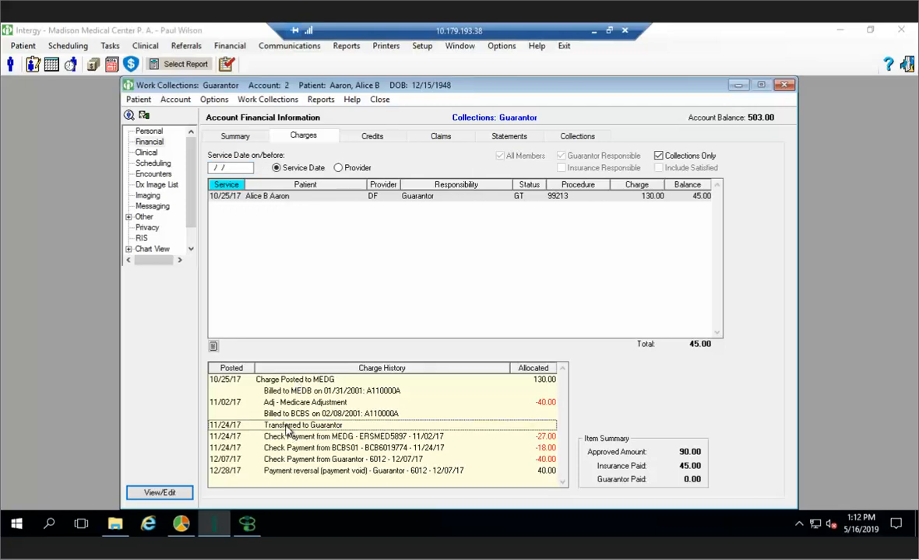
click(180, 495)
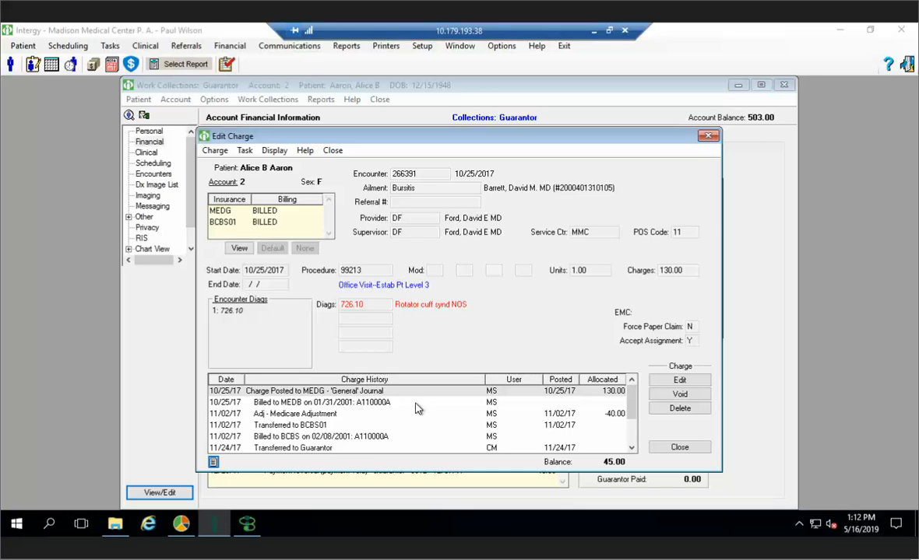
click(677, 382)
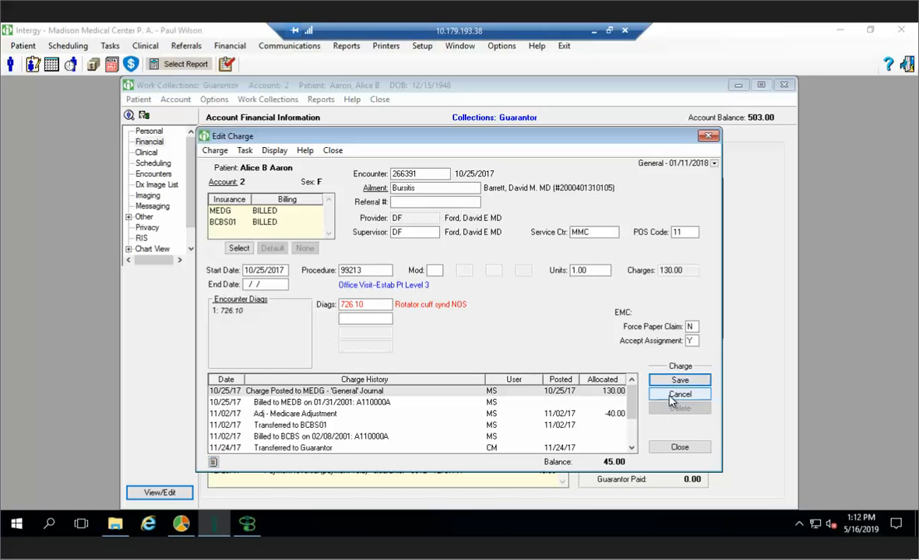
click(671, 397)
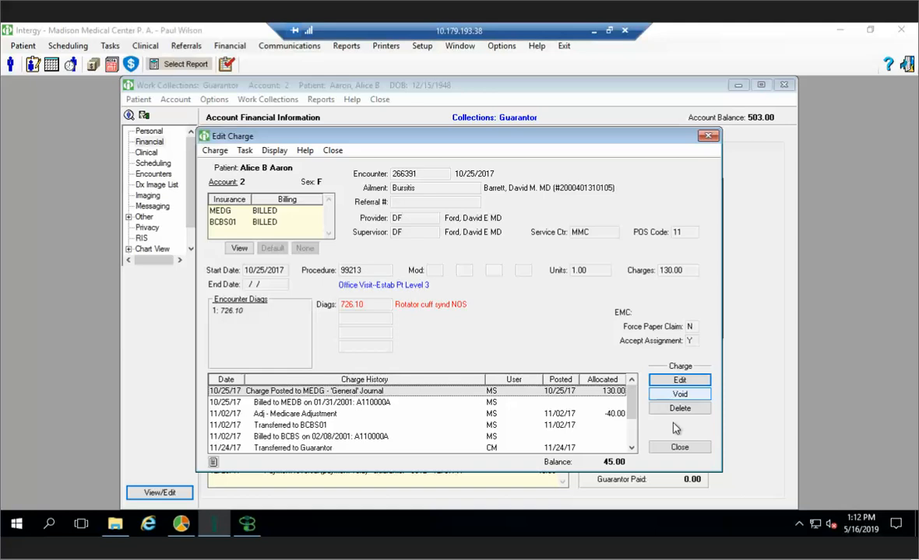
click(679, 448)
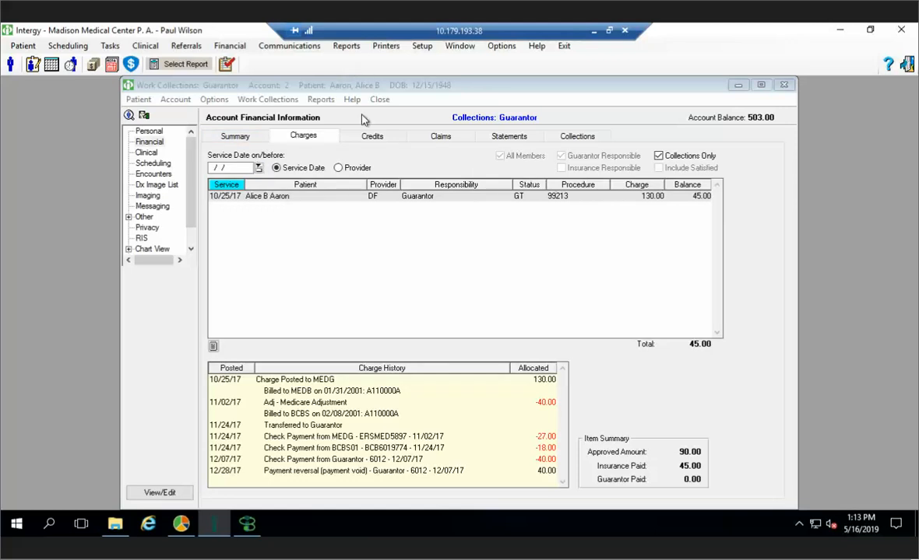
View the account's 130.00 Medicare claim and the paper Demand Claim form without running a claim.
click(433, 137)
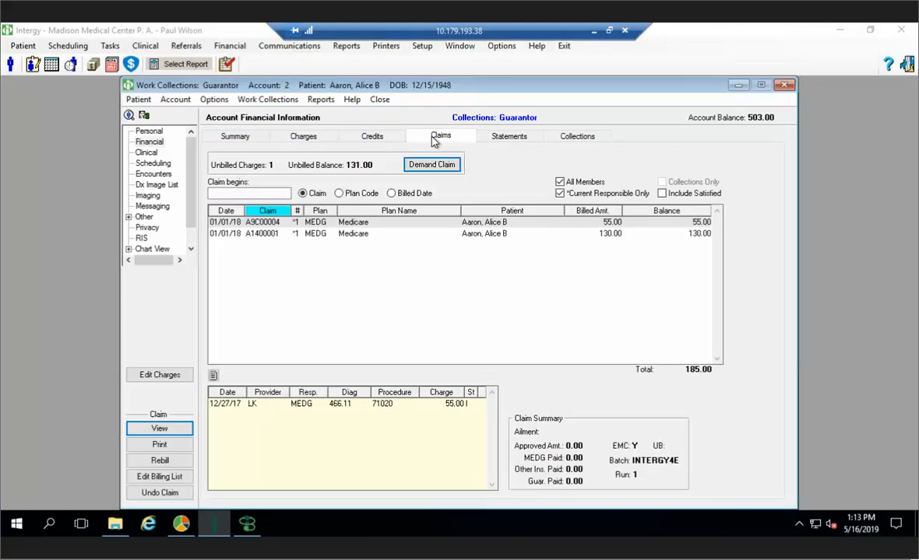
click(324, 234)
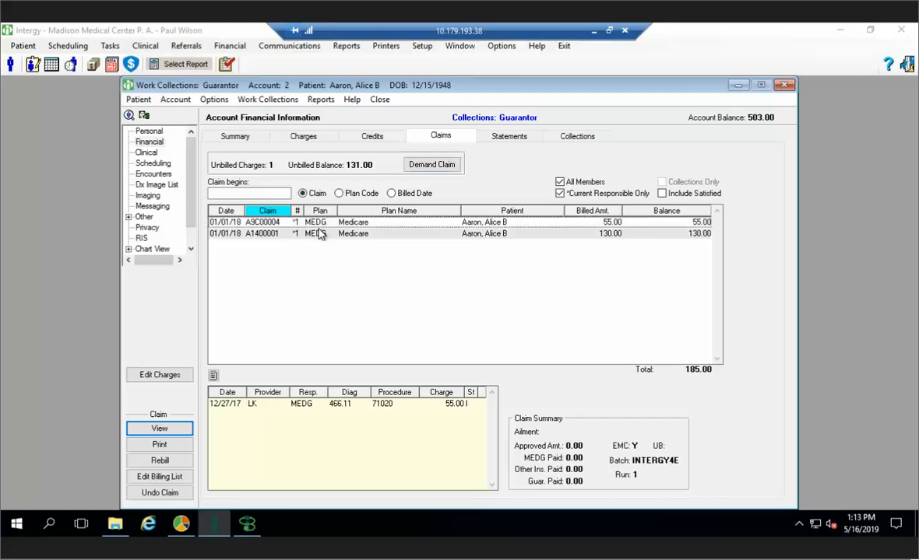
click(429, 167)
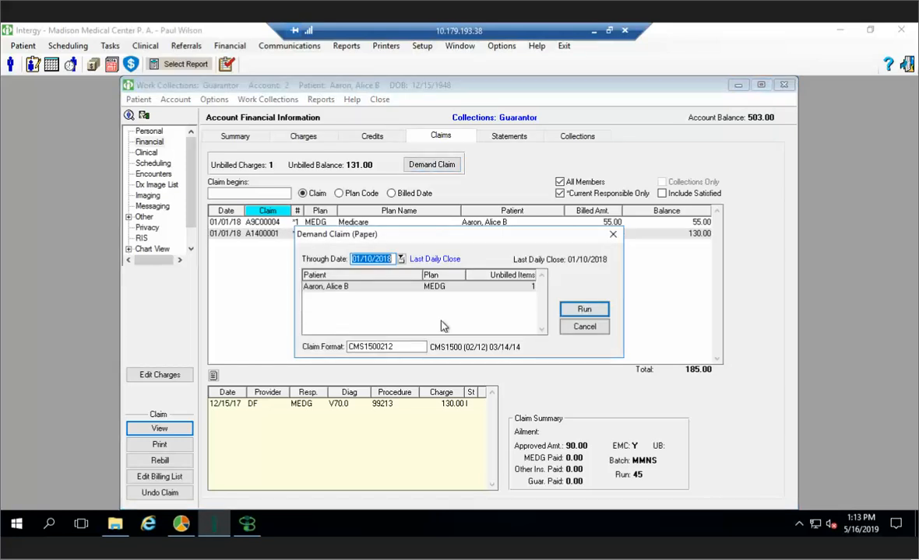
click(585, 328)
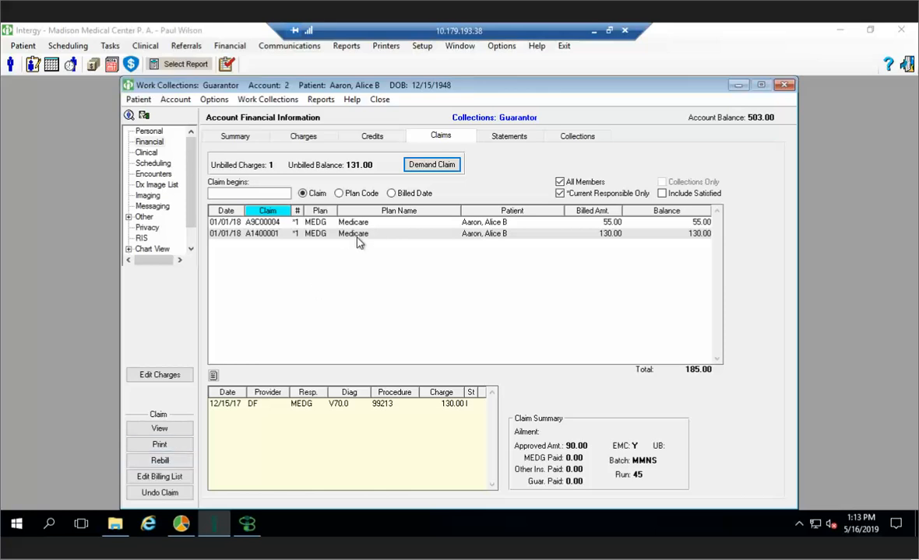
Review the account's statement history, select the 08/28/2017 statement, and close the guarantor collection.
click(504, 140)
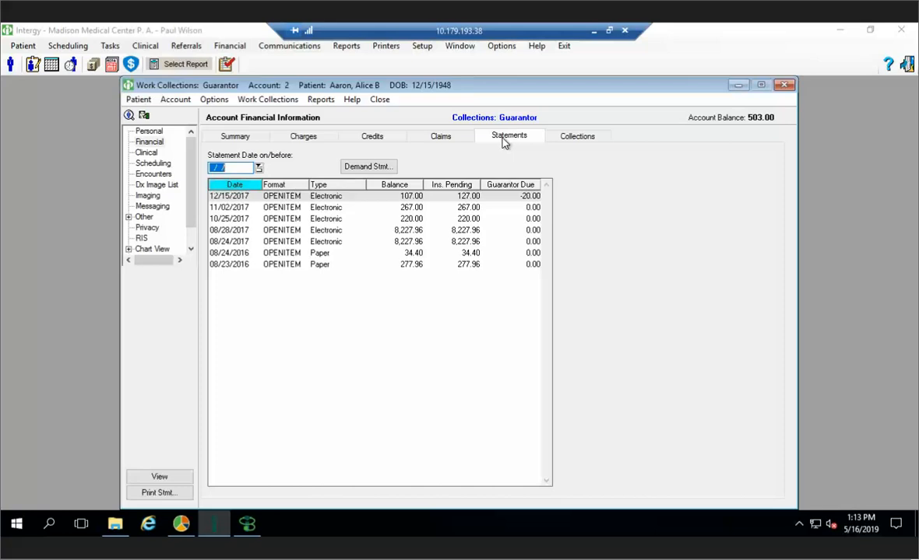
click(321, 232)
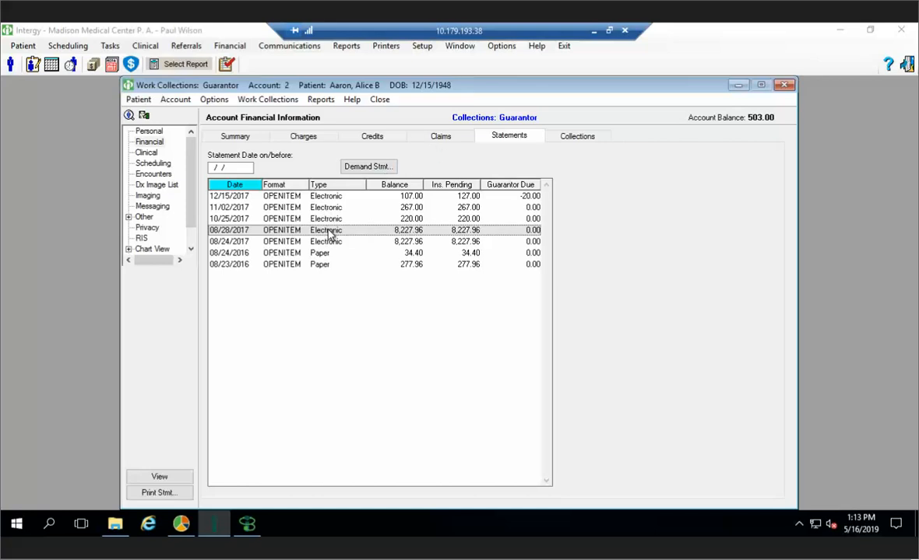
click(784, 85)
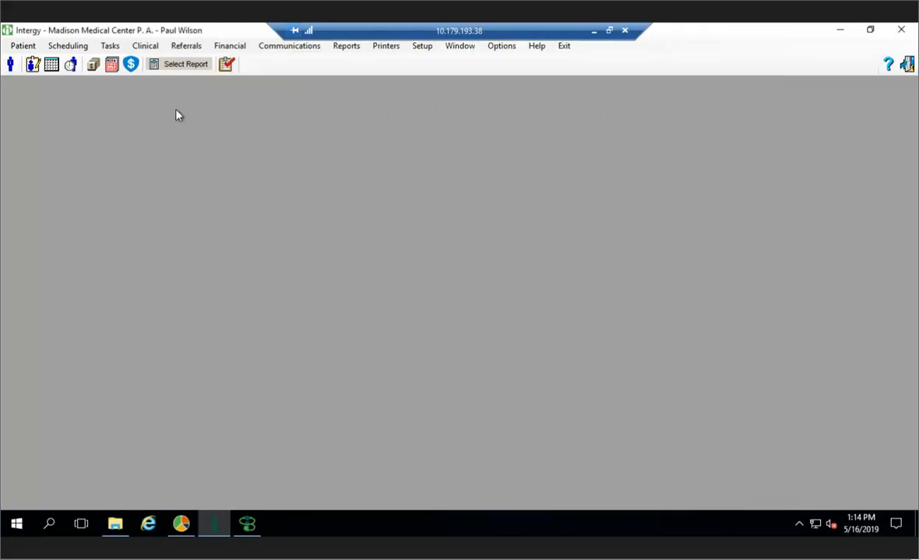
Browse the available Financial reports in the A/R & Journal and Analysis categories through to the end of the Analysis list.
click(189, 67)
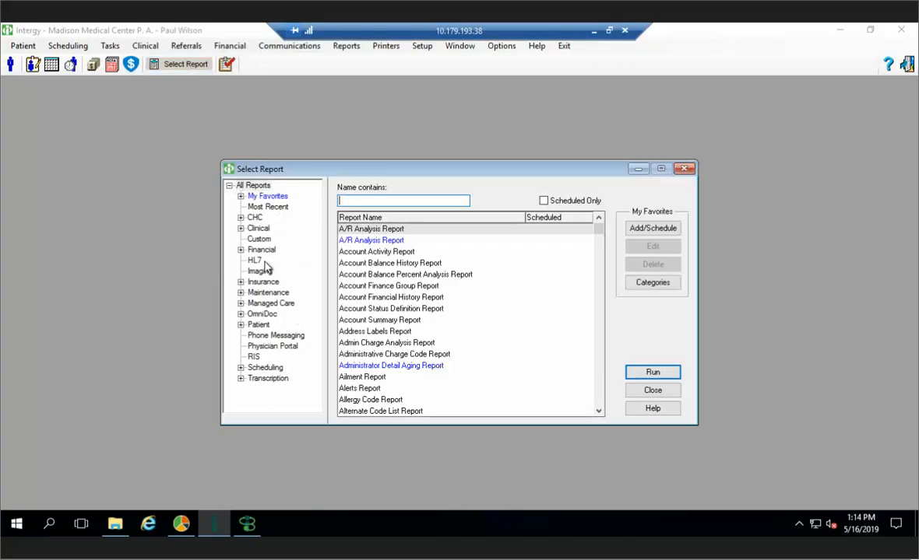
click(241, 250)
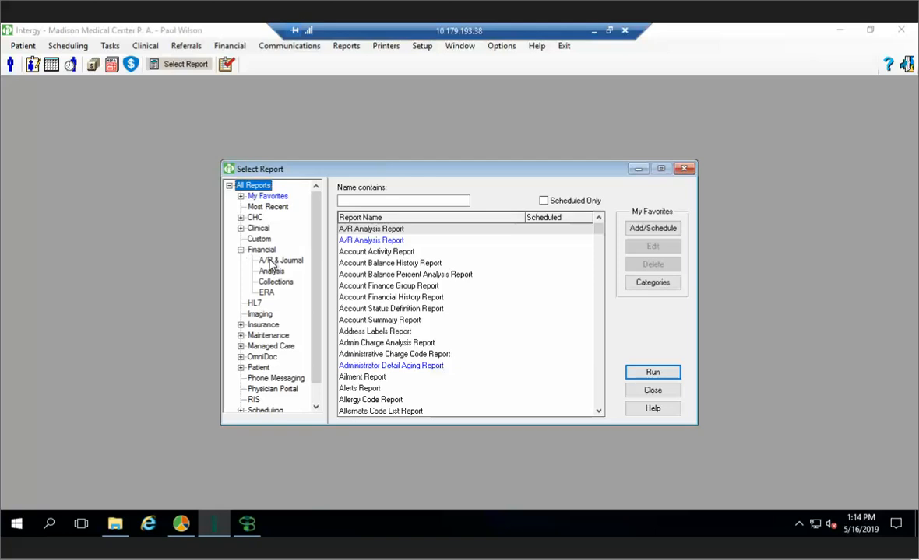
click(268, 261)
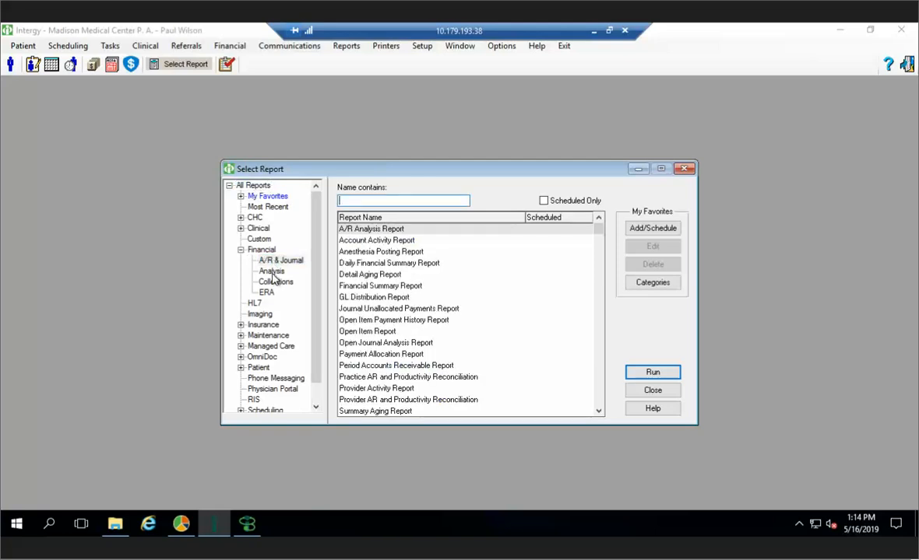
click(272, 272)
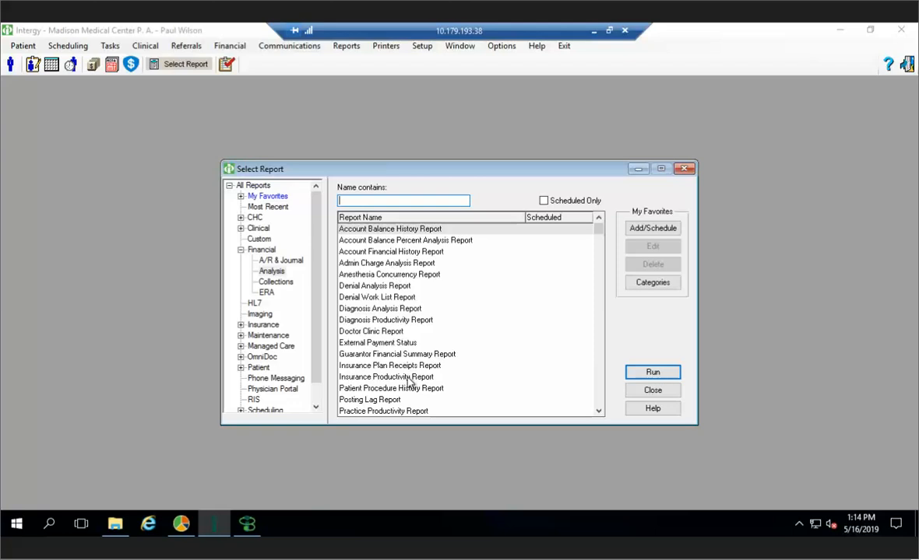
click(598, 391)
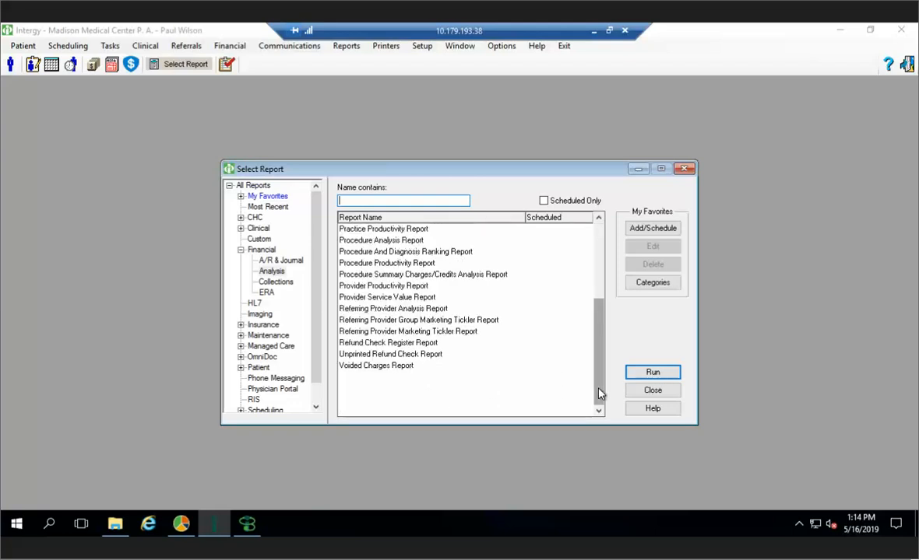
Switch to Practice Analytics, open the Financial Summary dashboard under Financial Analysis, and set its year to 2017.
click(184, 524)
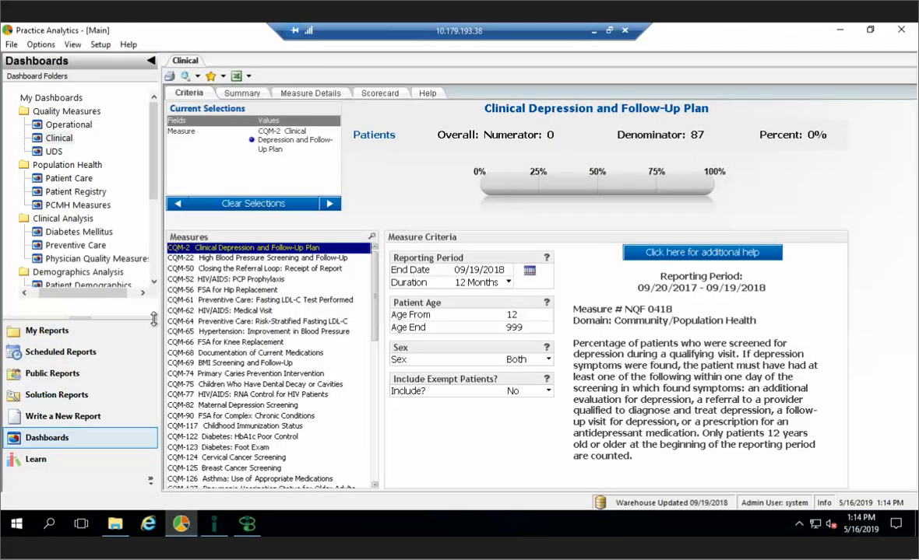
click(153, 281)
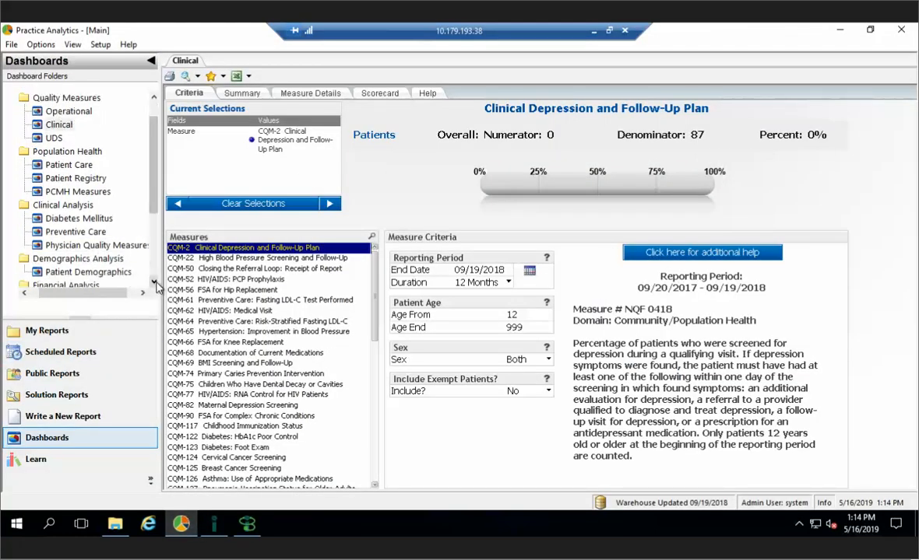
click(153, 281)
click(153, 281)
click(154, 281)
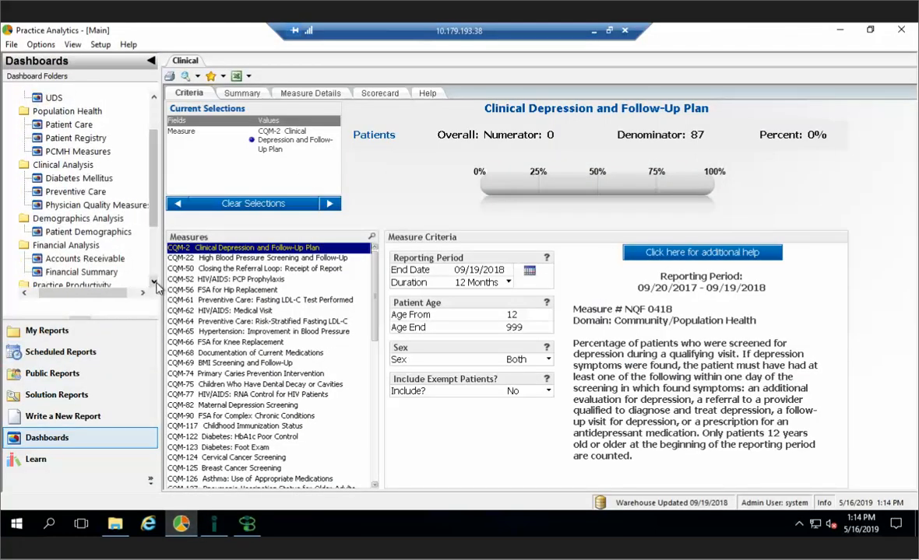
click(103, 272)
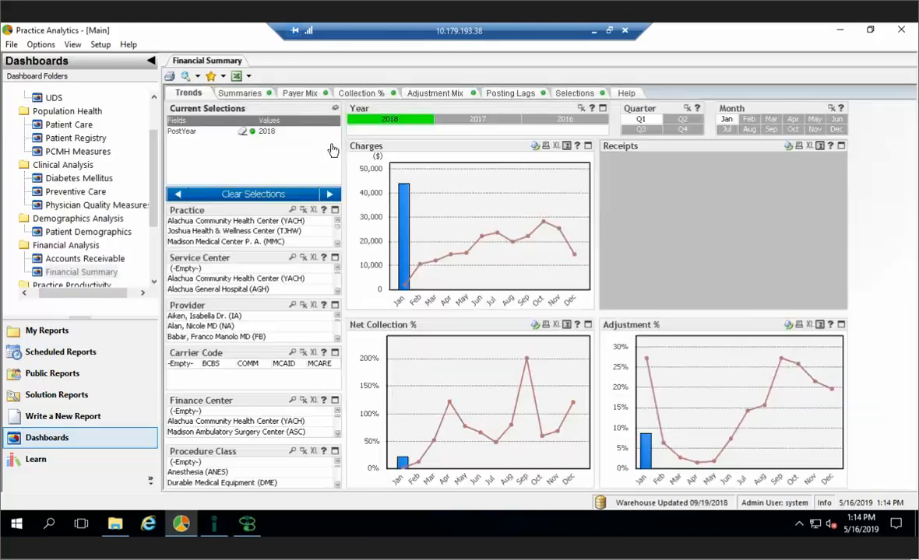
click(480, 123)
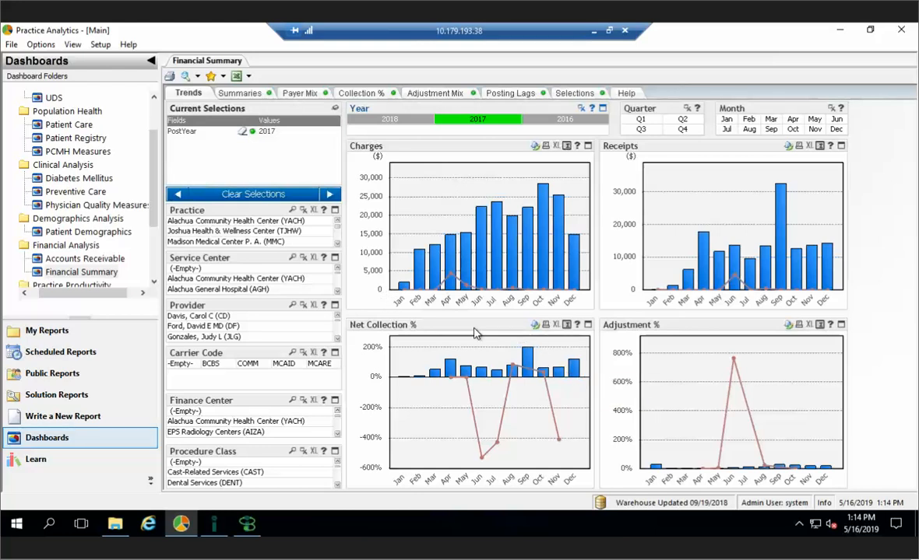
View the dashboard's Summaries charts filtered to the practice Madison Medical Center P. A. (MMC) and remove the practice filter.
click(243, 93)
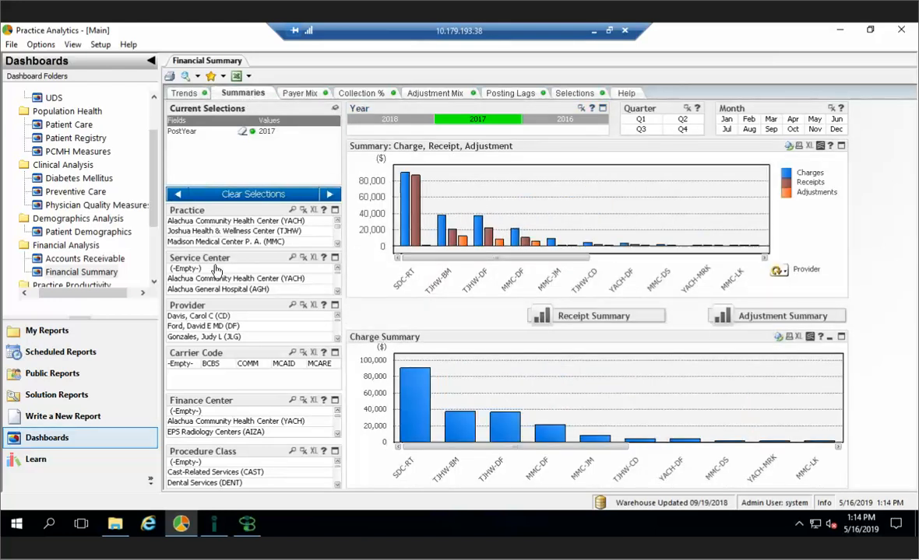
click(205, 242)
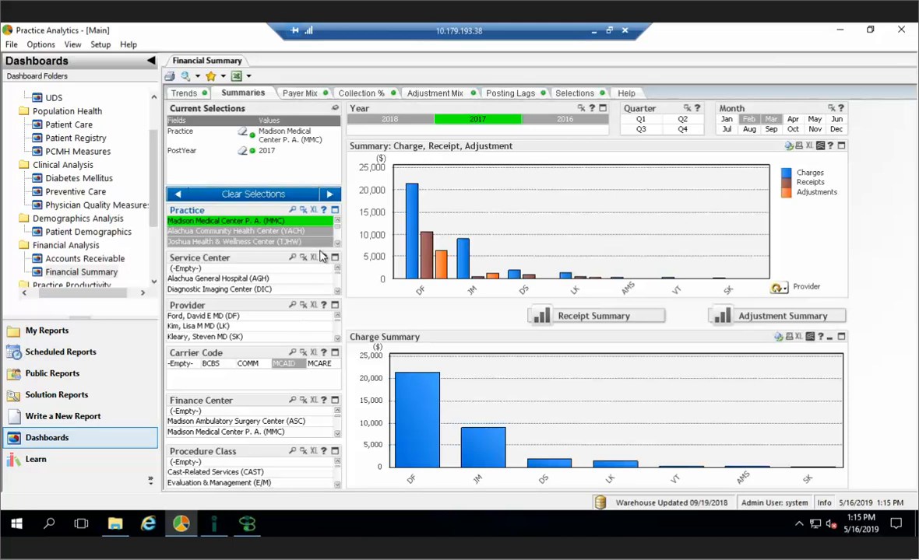
click(281, 222)
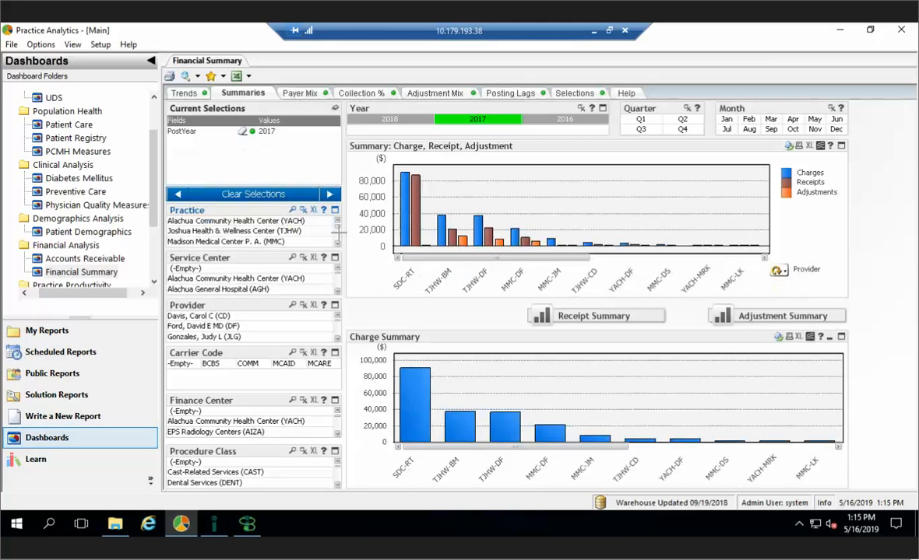
Regroup the charge, receipt and adjustment summary charts by Plan Class, by Procedure, and finally by Proc Class.
click(784, 274)
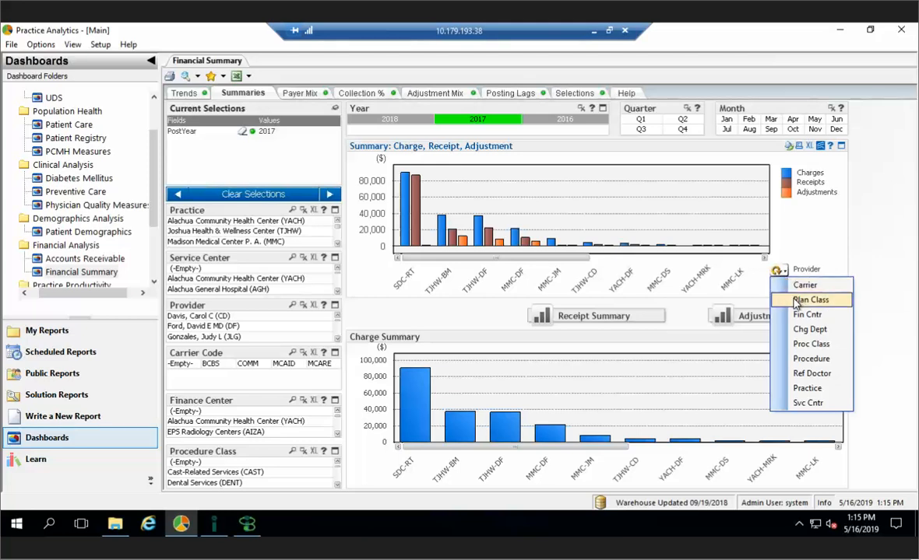
click(802, 300)
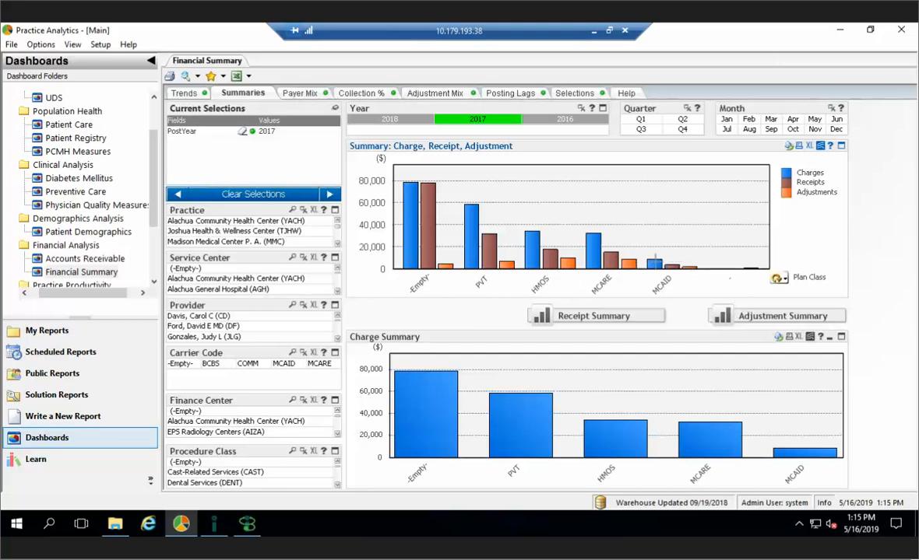
click(783, 281)
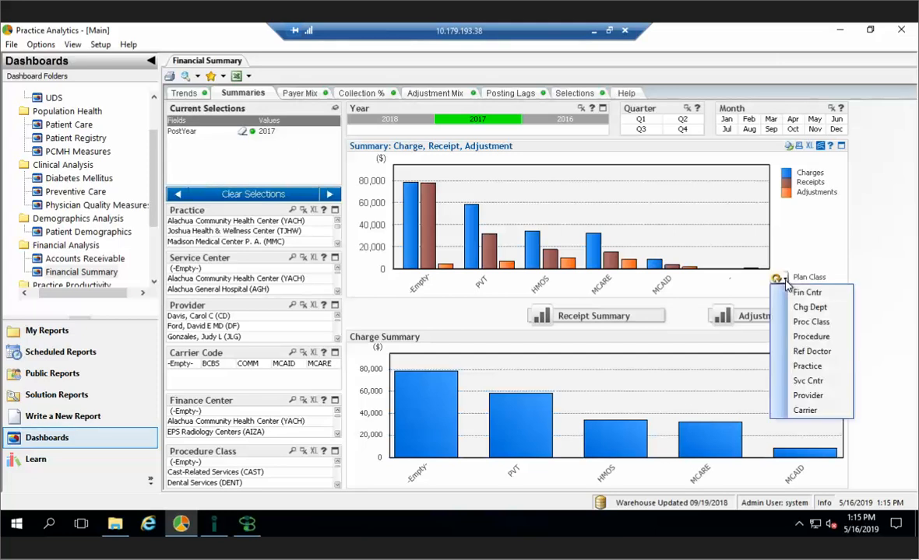
click(802, 337)
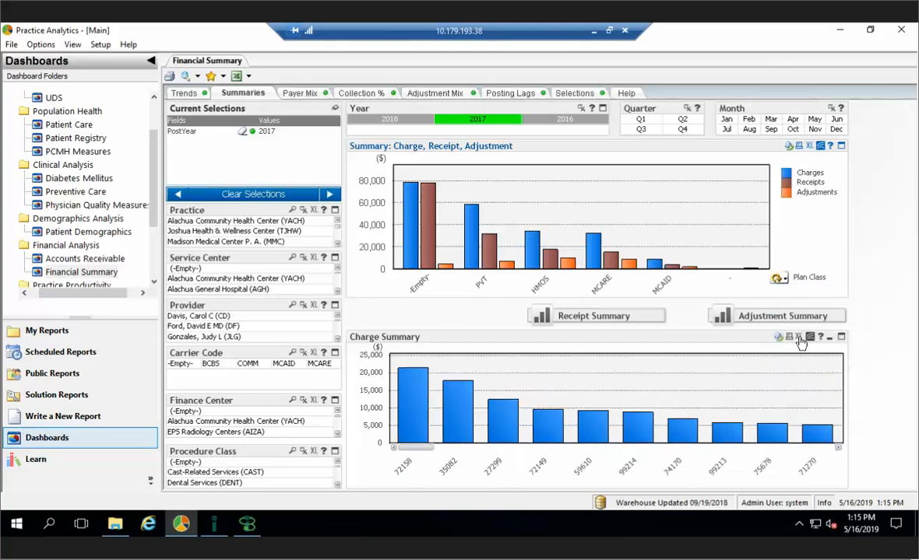
click(784, 277)
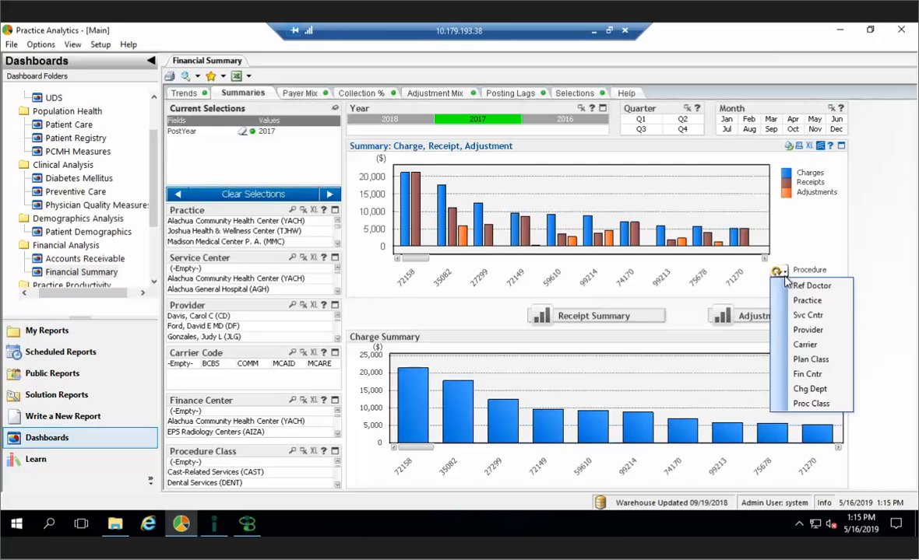
click(806, 403)
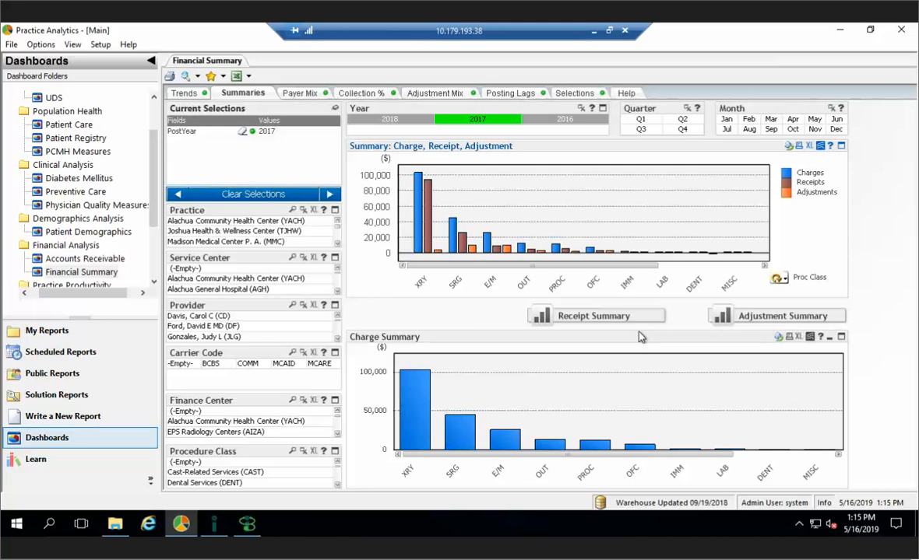
View the dashboard's Payer Mix receipts charts and its Collection % charts for 2017.
click(310, 94)
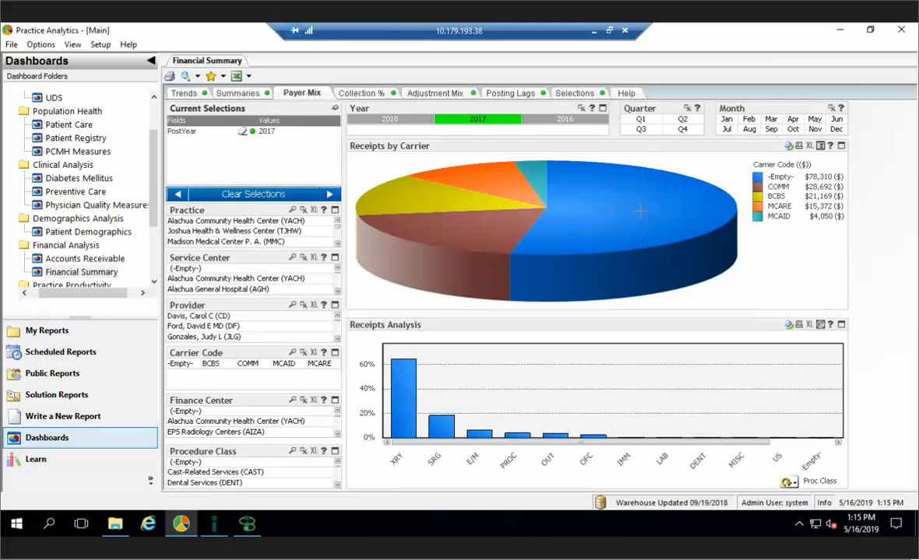
mouse_move(643, 211)
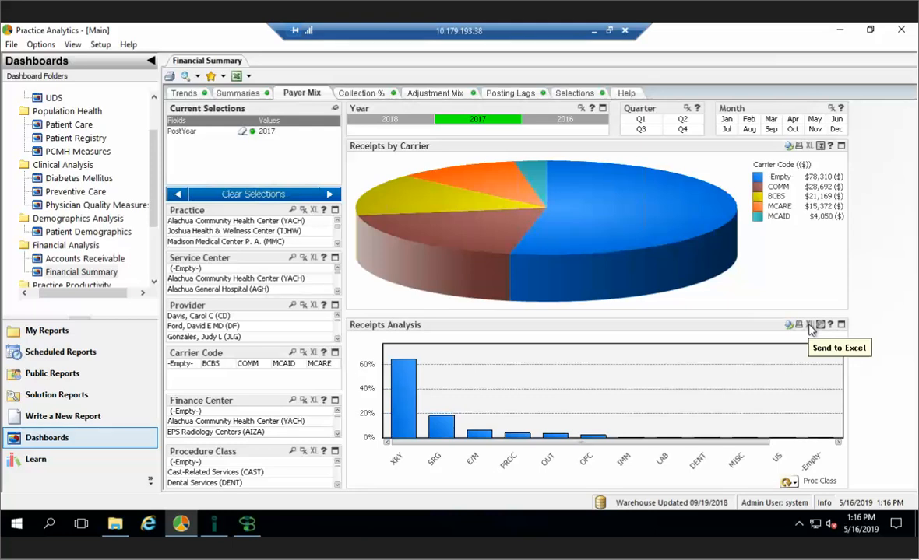
click(356, 94)
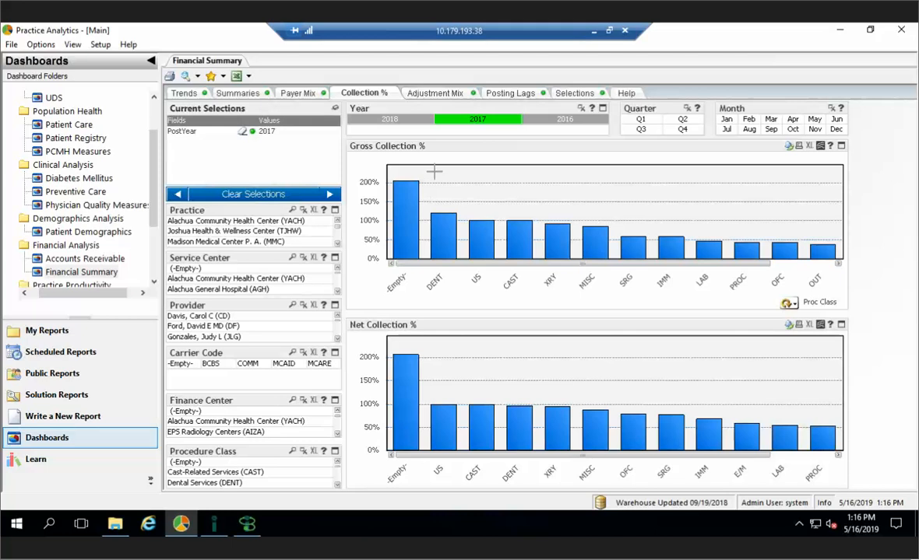
View the dashboard's Adjustment Mix charts, its Posting Lags charts for charges and payments, and its Selections filter lists.
mouse_move(439, 252)
click(460, 95)
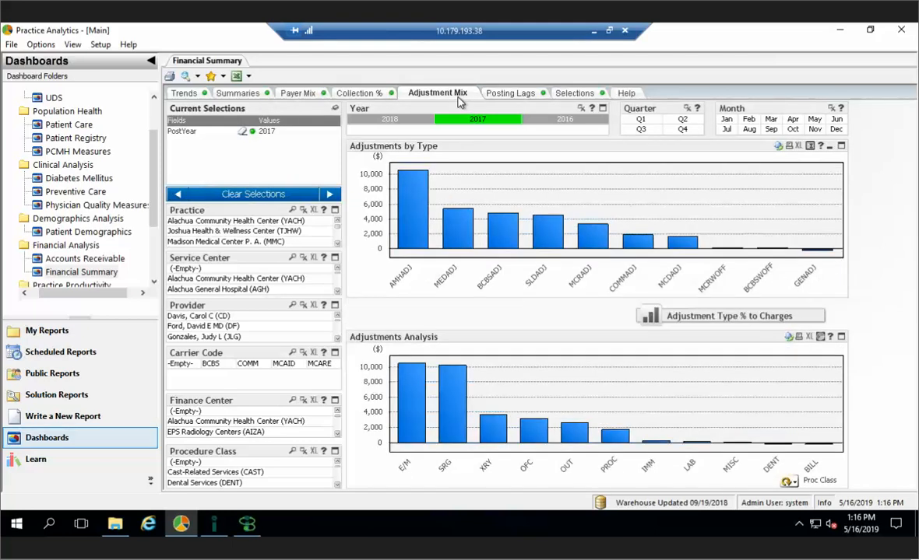
click(506, 94)
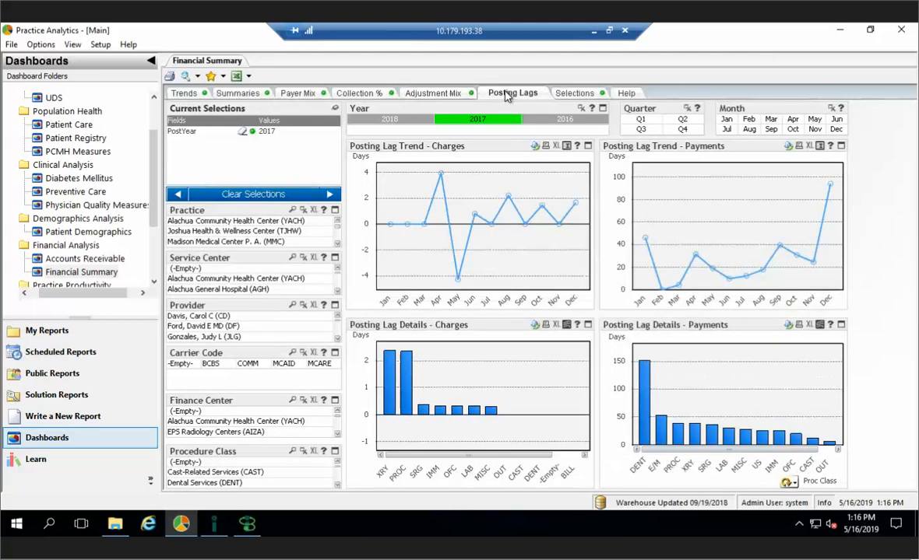
click(569, 94)
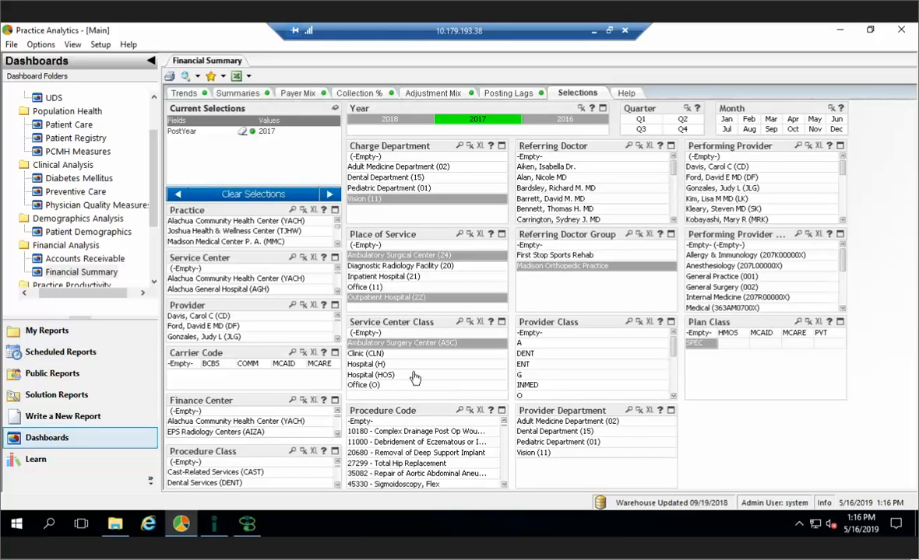
Filter the dashboard to practice Madison Medical Center P. A. (MMC) and procedure class Evaluation & Management (E/M), and view its Trends charts.
click(212, 241)
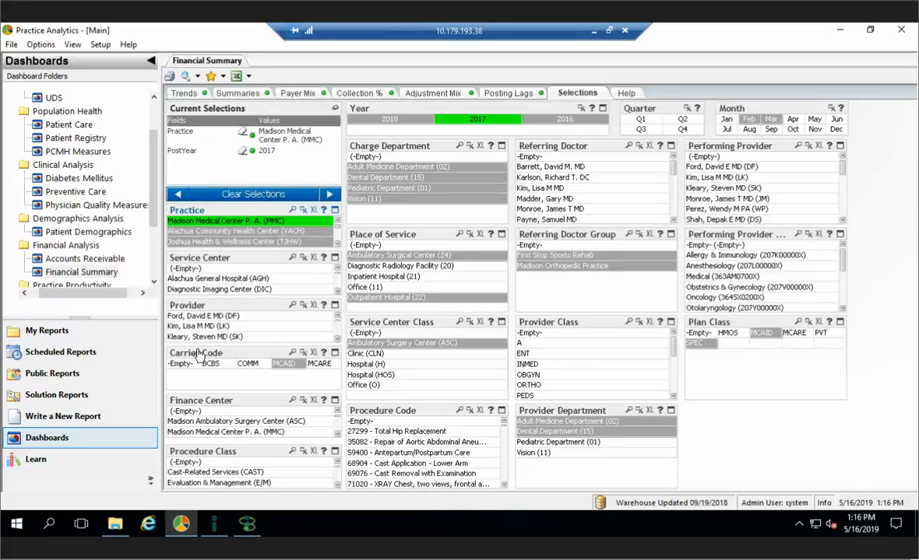
click(195, 483)
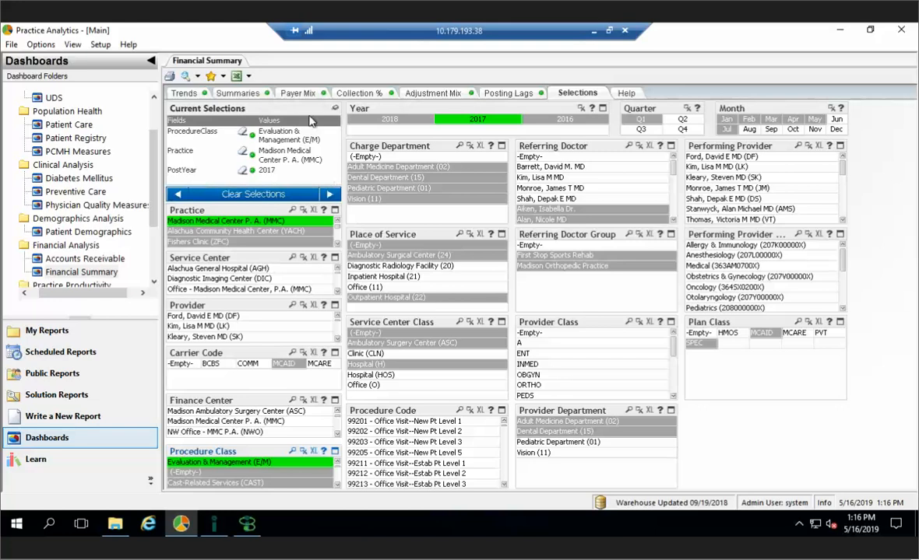
click(187, 94)
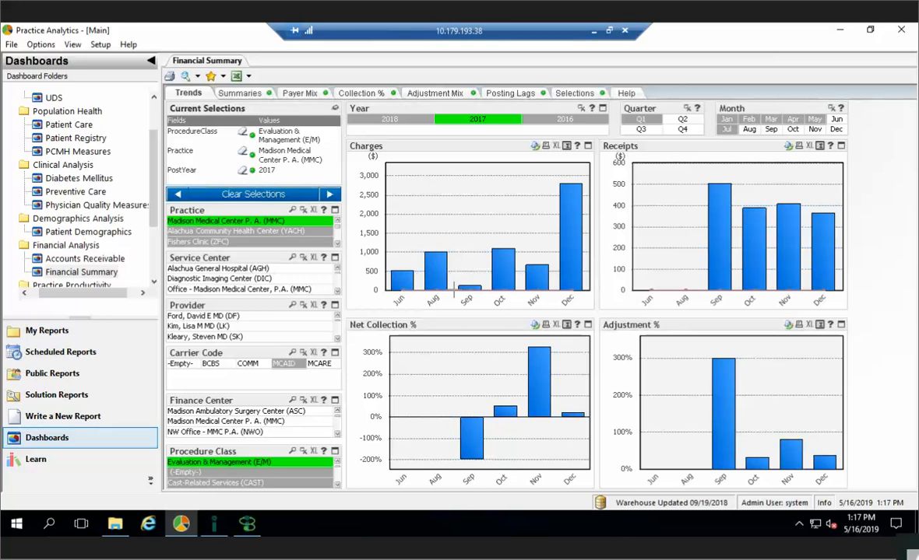
Drill the Trends charts into October and back out, and inspect the BCBS slice of the Payer Mix receipts by carrier.
click(502, 270)
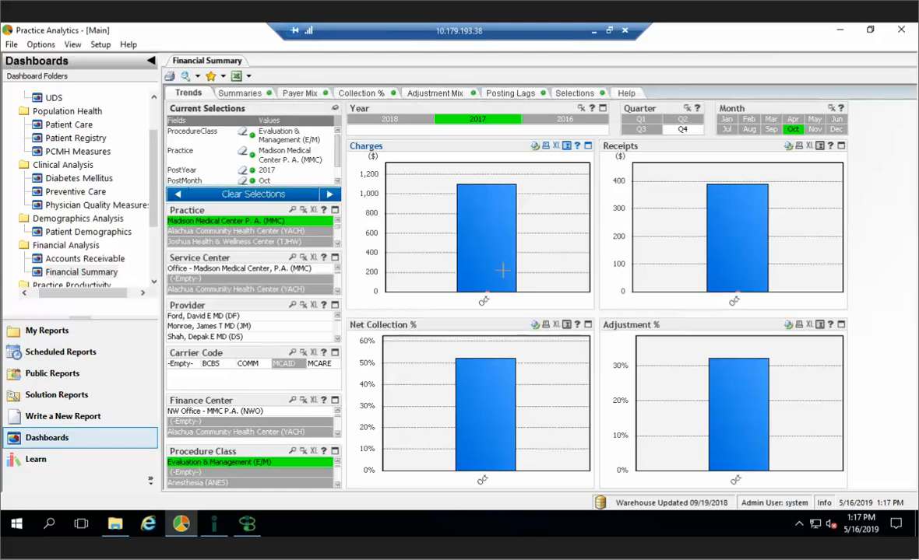
click(502, 270)
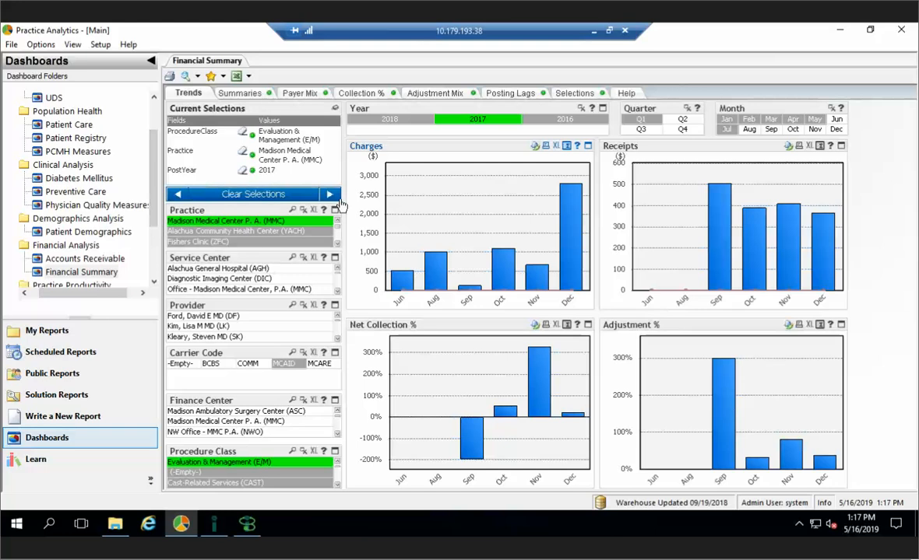
click(304, 94)
mouse_move(404, 200)
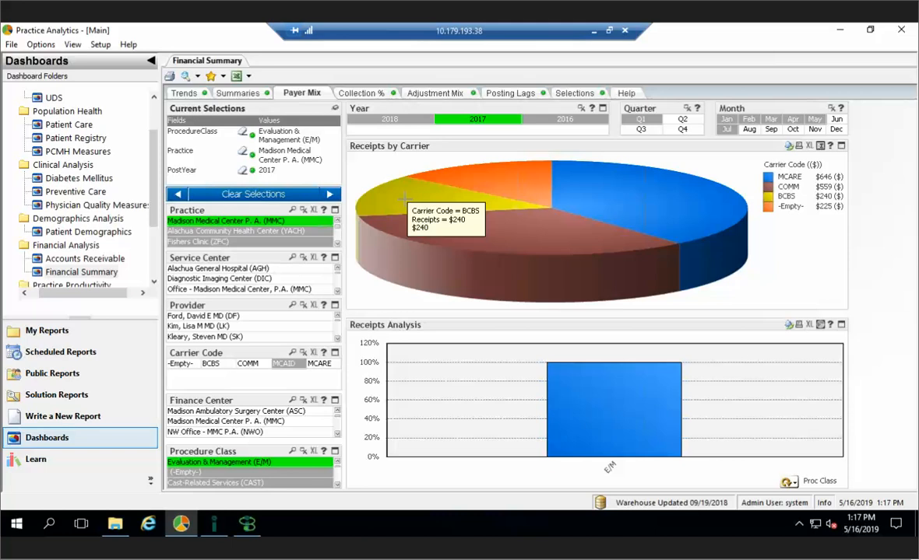
Compare Payer Mix receipts by inverting the practice filter to exclude Madison Medical Center P. A. (MMC) and inverting it back.
click(292, 211)
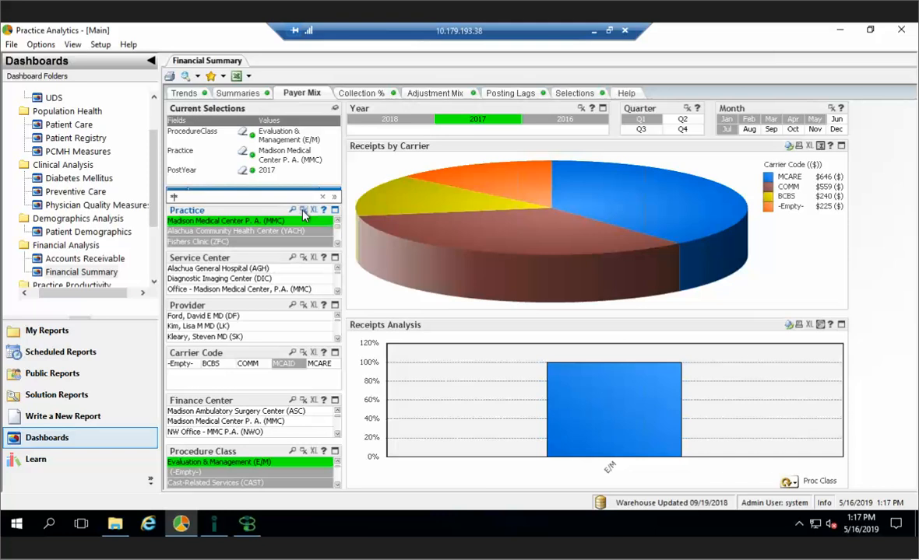
click(303, 213)
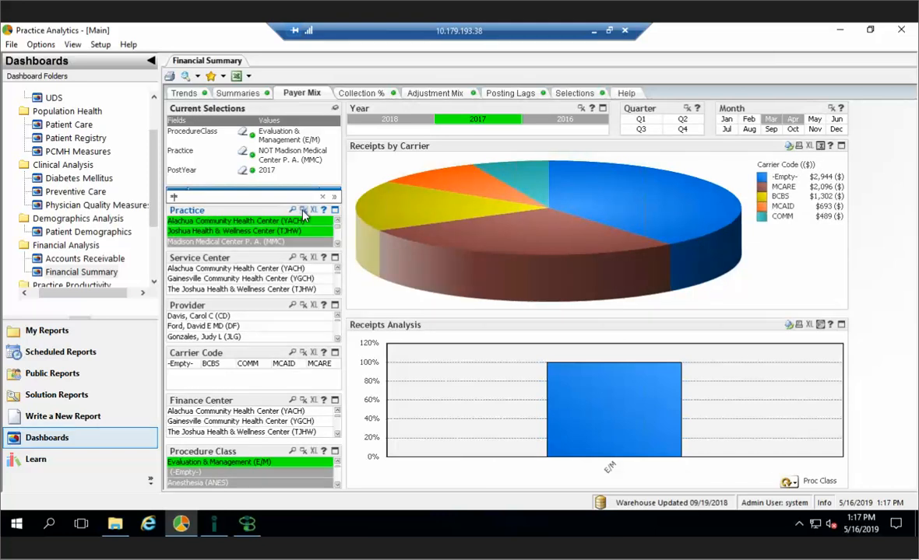
click(303, 212)
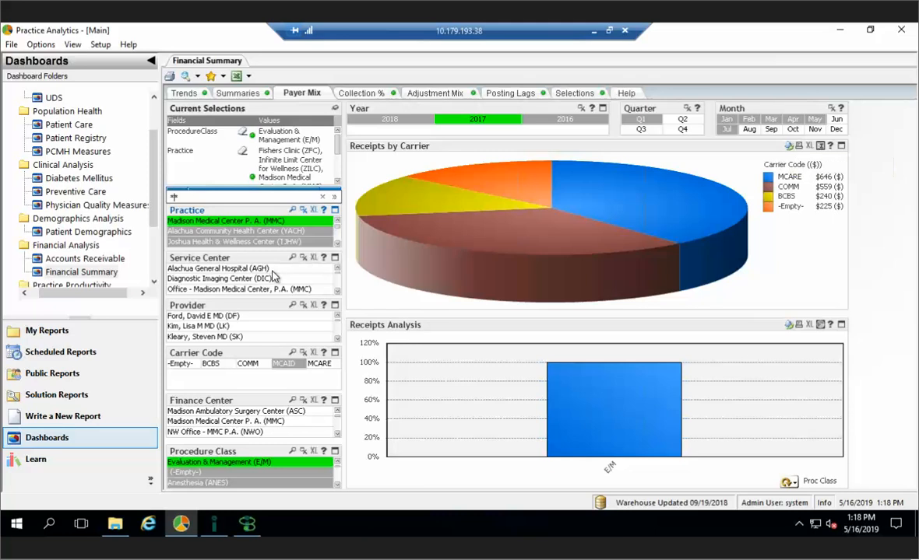
Open the Clinical dashboard under Quality Measures and show the measure details for CQM-69 BMI Screening and Follow-Up.
scroll(154, 122, up, 3)
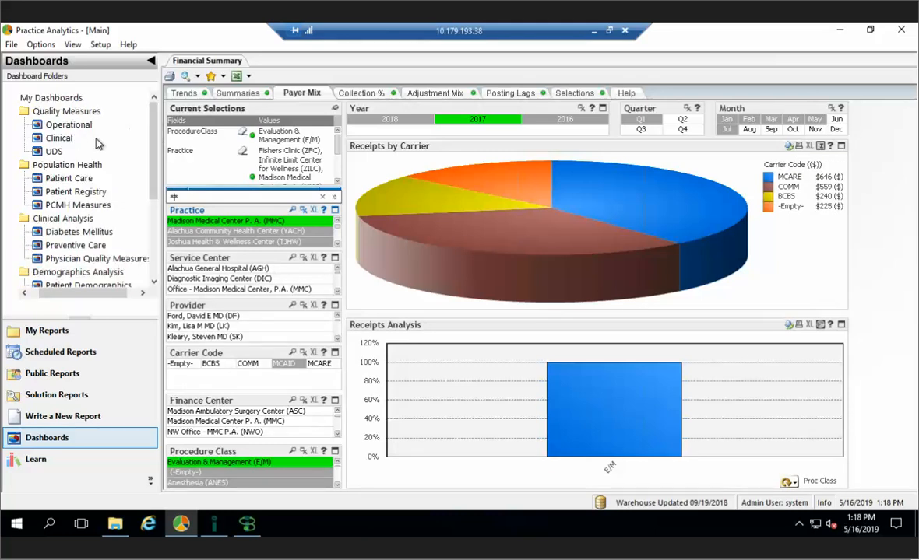
click(61, 138)
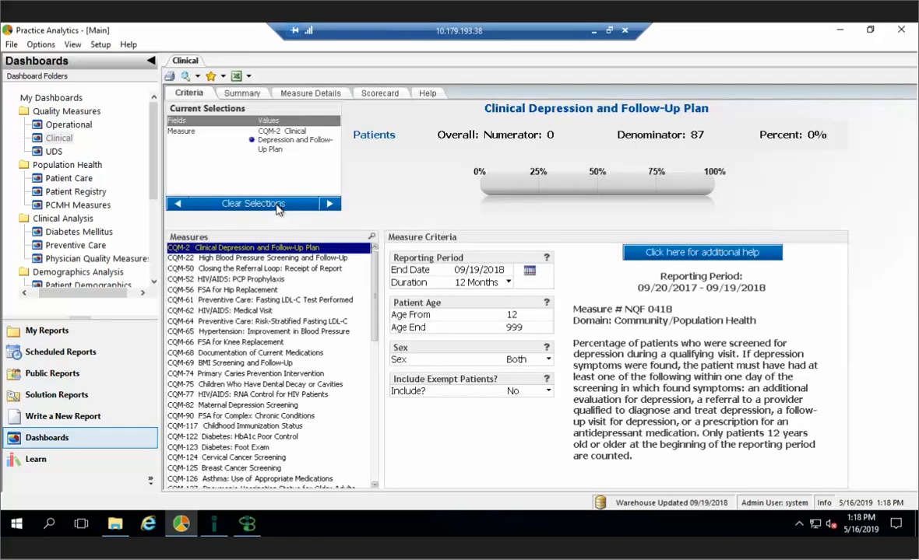
click(258, 363)
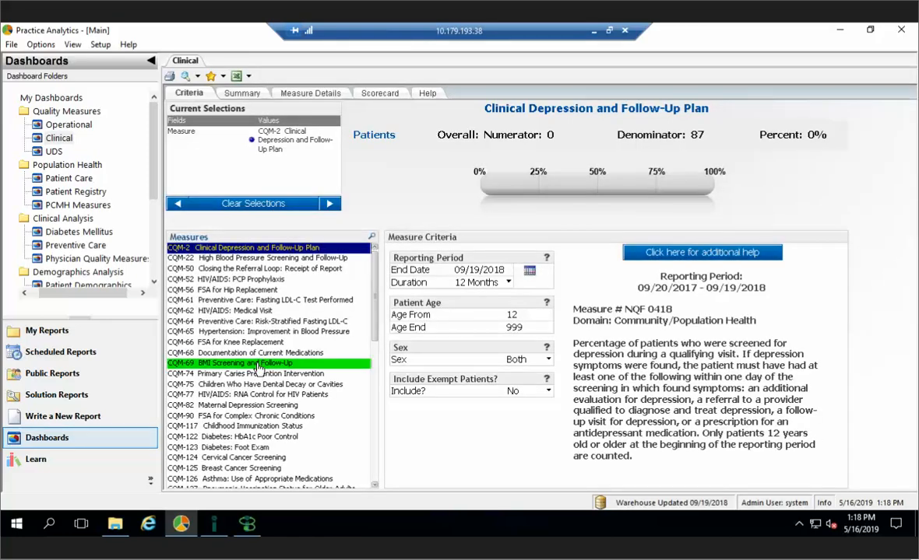
click(299, 97)
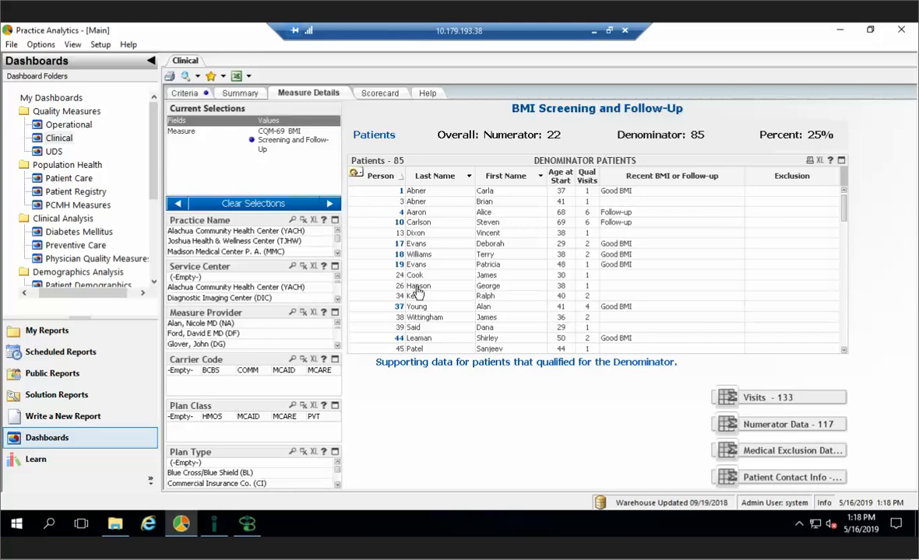
View the supporting Visits, Numerator Data and Medical Exclusion Data tables for the BMI measure's denominator patients.
click(755, 399)
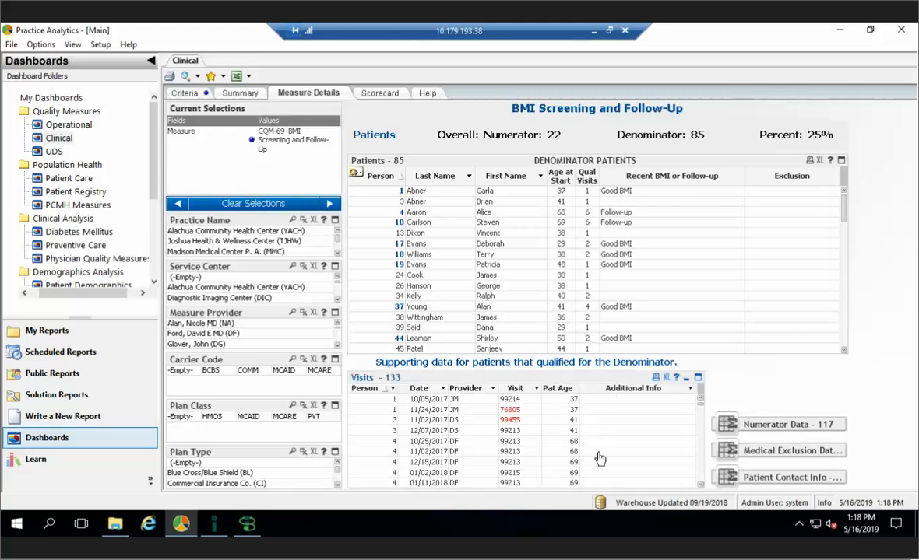
click(769, 426)
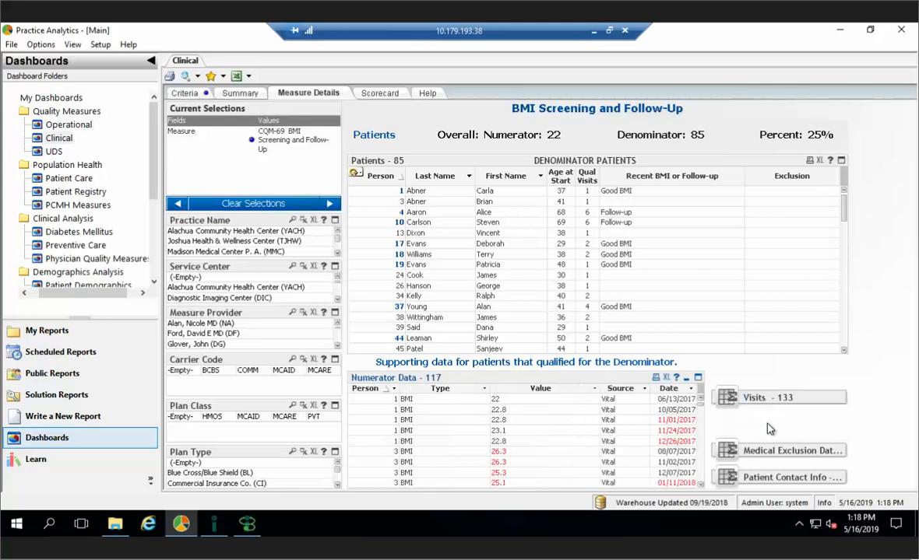
click(769, 453)
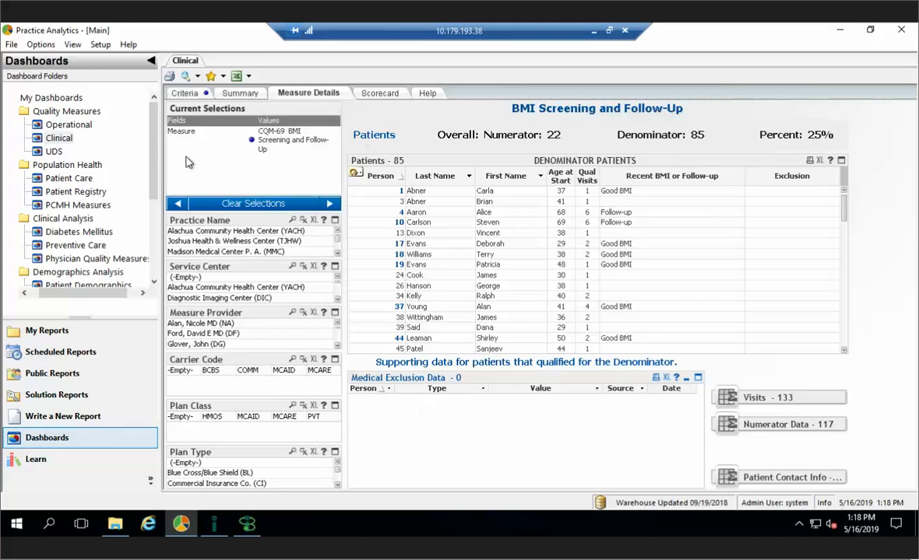
Open the UDS dashboard's report details for UDS-9D Patient Related Revenue and view its Patients and Charge Activity lists.
click(53, 151)
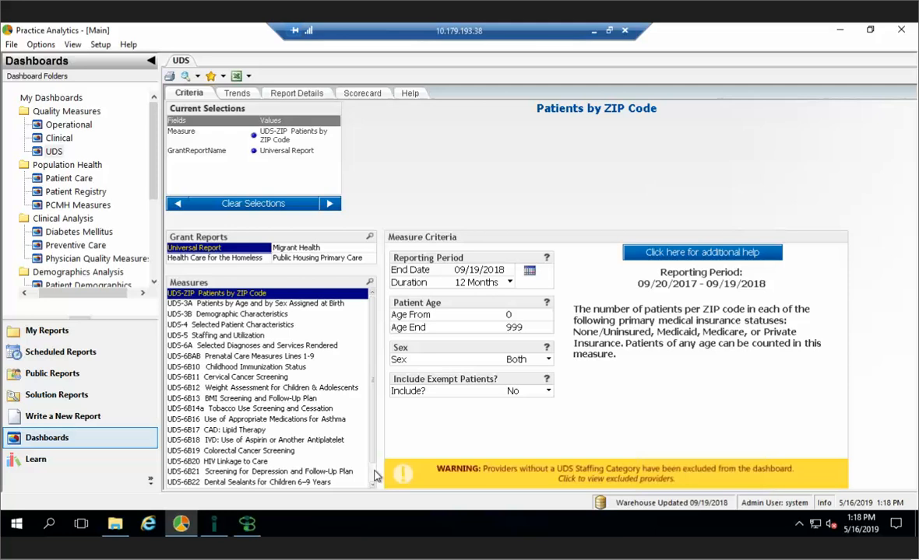
scroll(374, 475, down, 1)
click(255, 483)
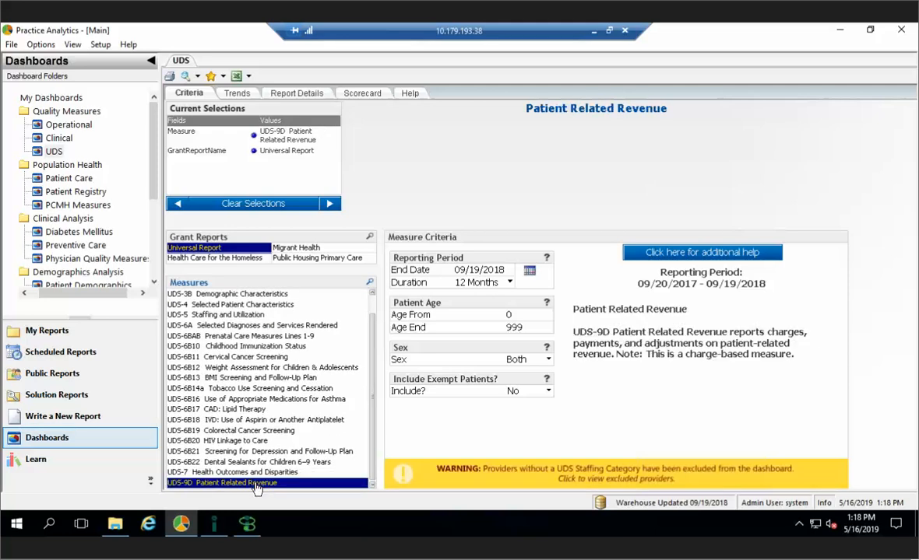
click(281, 93)
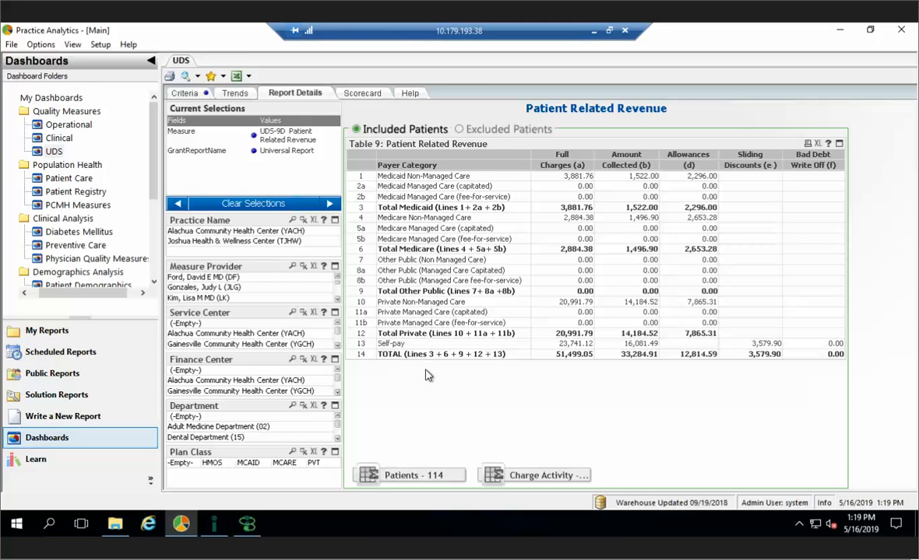
click(415, 478)
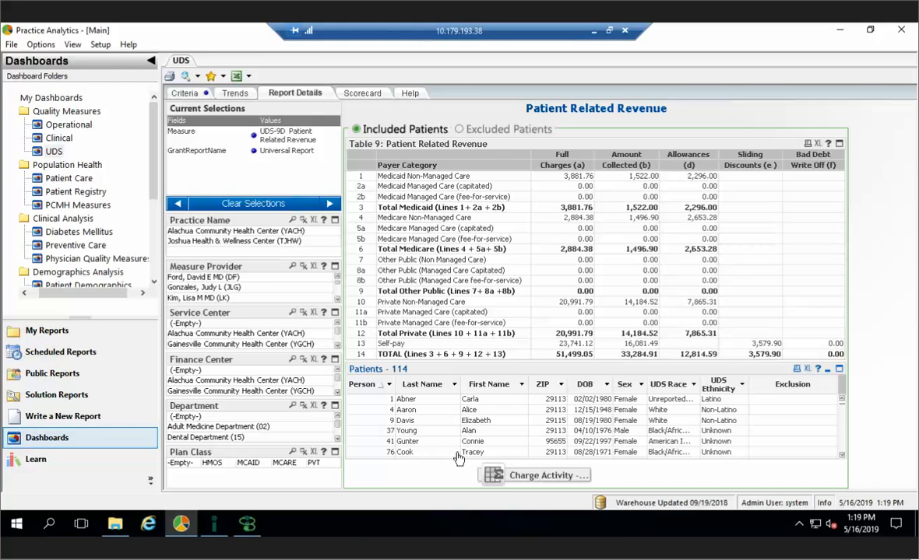
click(519, 477)
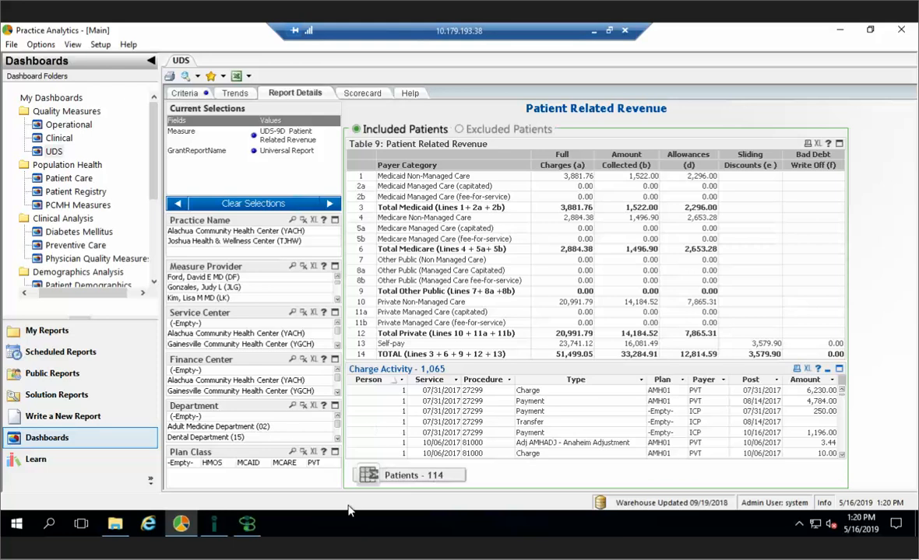
Switch to Intergy, close the report selection window, and open Insurance Billing.
click(216, 526)
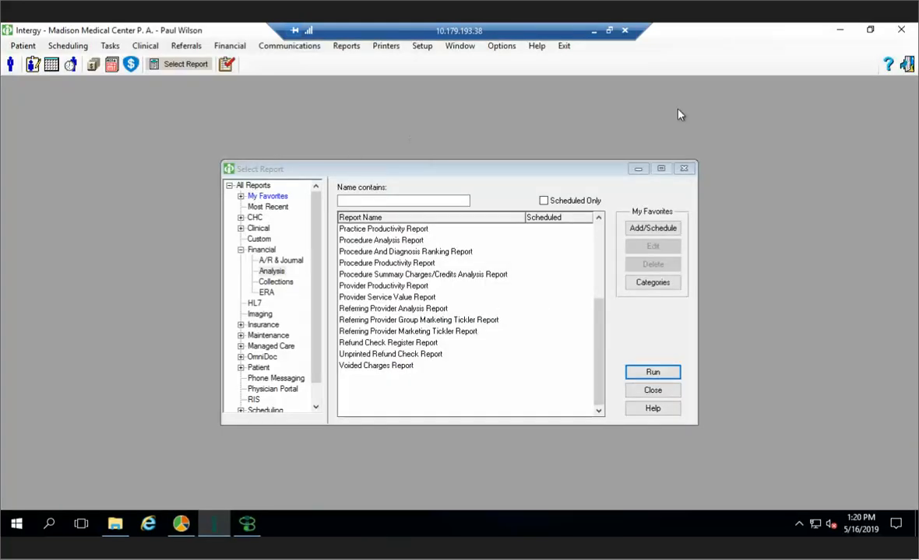
click(683, 169)
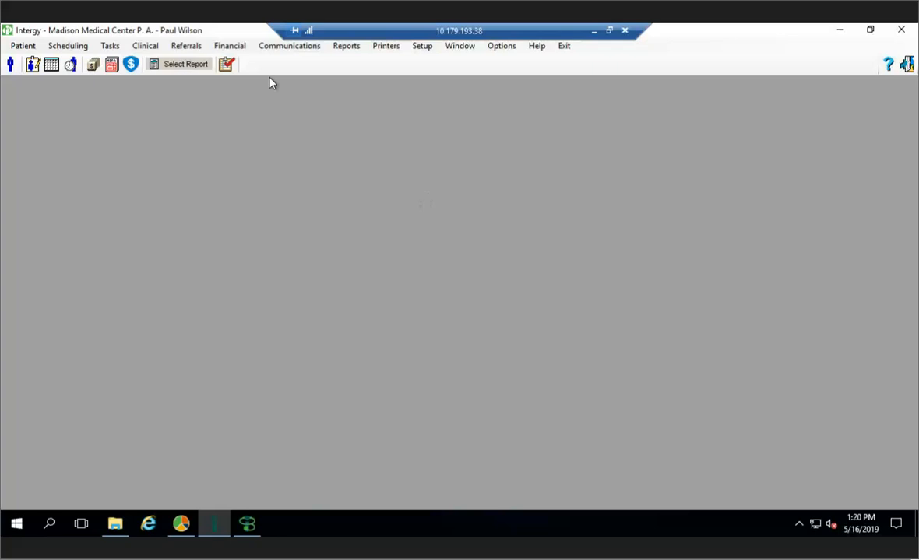
click(232, 48)
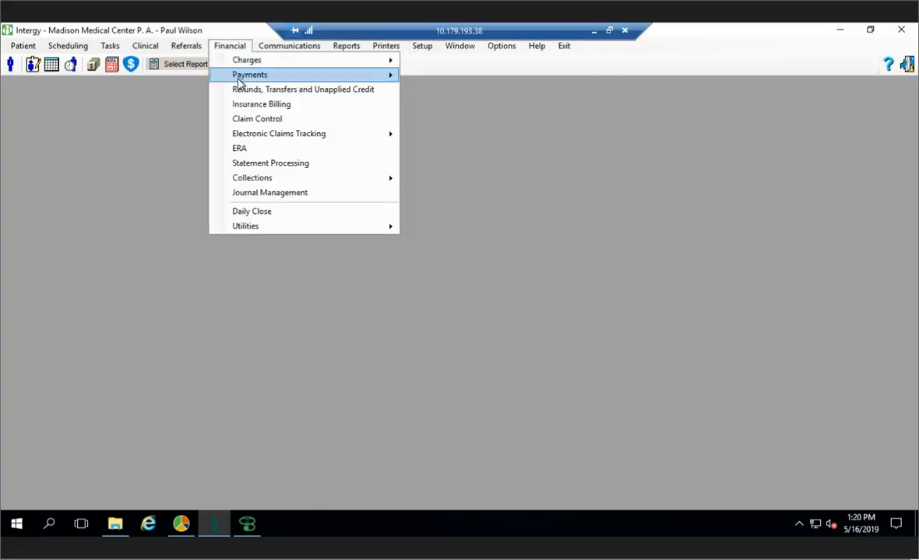
click(242, 109)
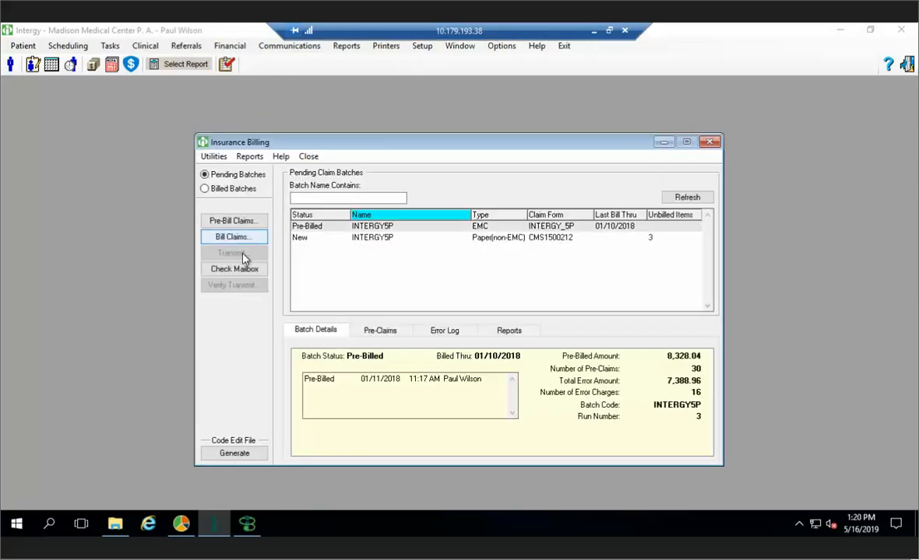
Check the electronic pre-billing options for the INTERGY5P batch, cancel without running it, and view the batch's pre-claims.
click(233, 221)
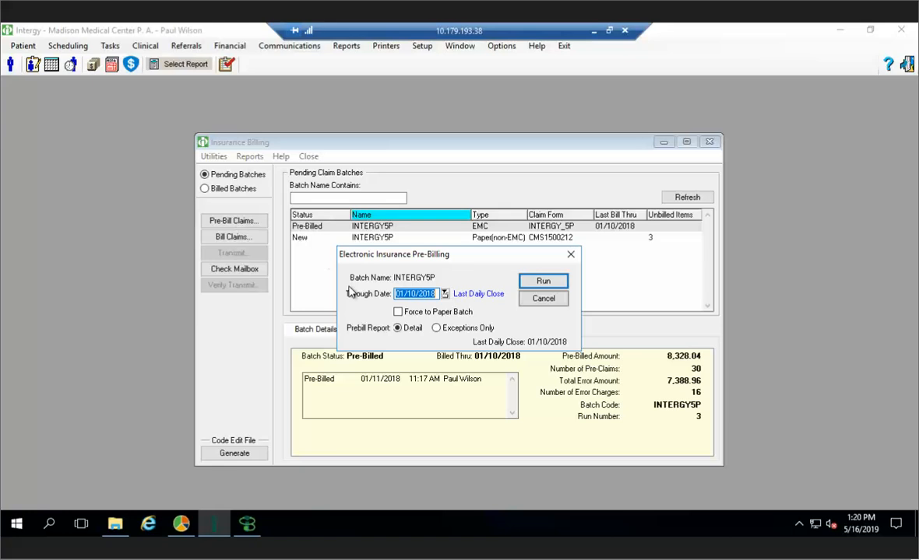
click(542, 299)
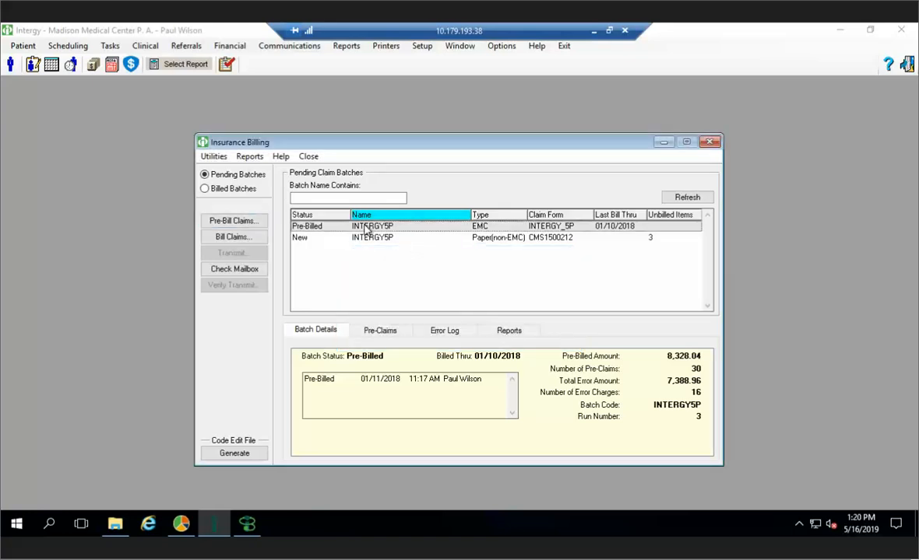
click(373, 331)
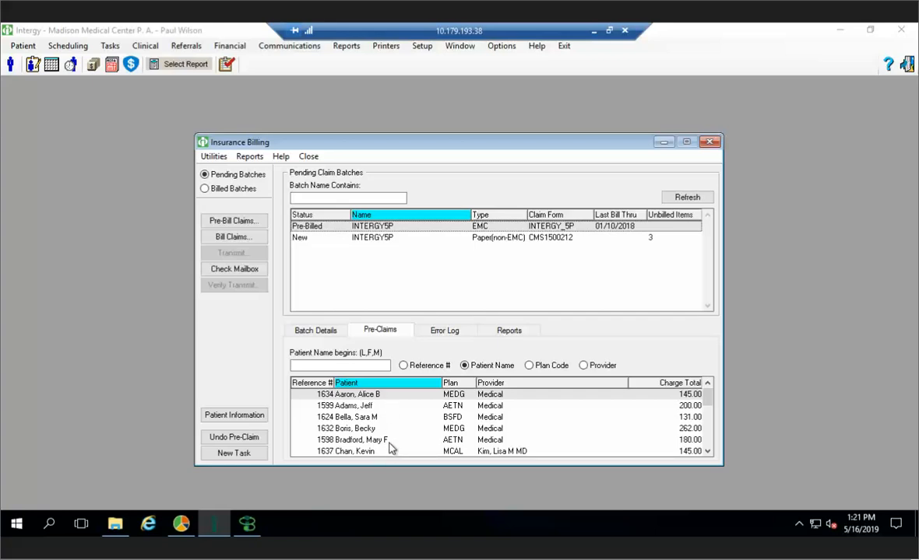
Look at the new charge task form for the 262.00 MEDG pre-claim, close it unsaved, and view the batch's error log.
click(348, 429)
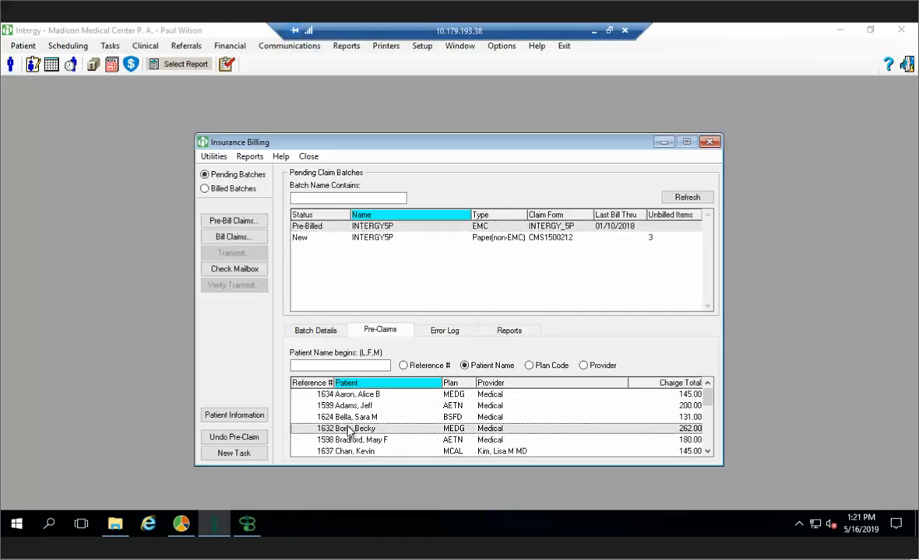
click(236, 456)
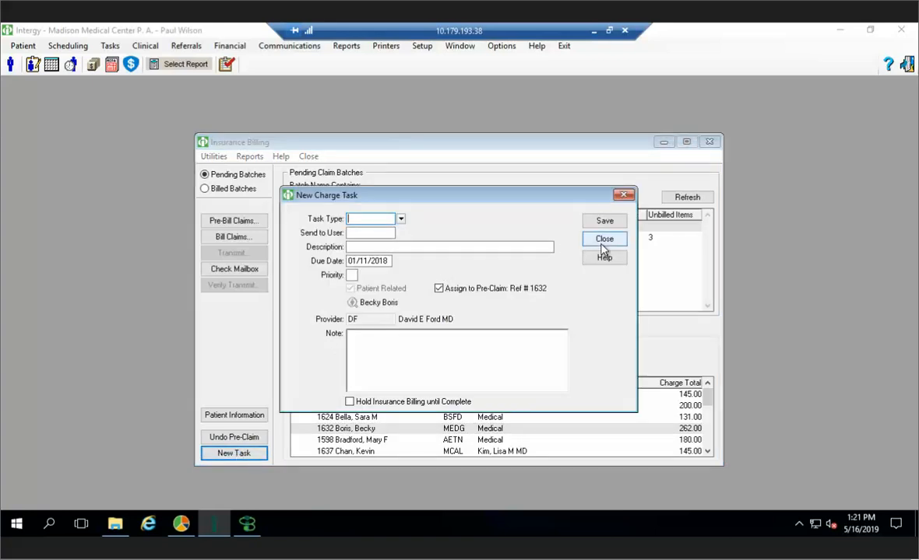
click(606, 243)
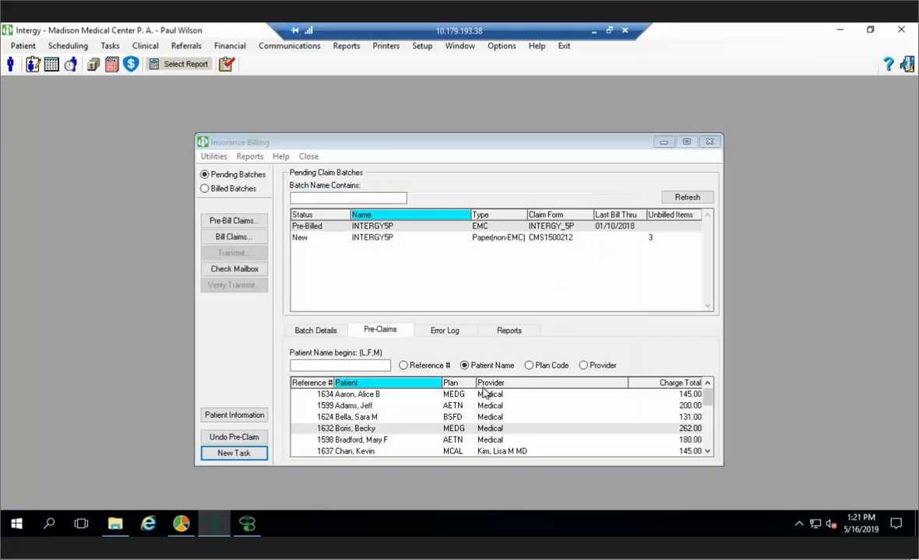
click(451, 336)
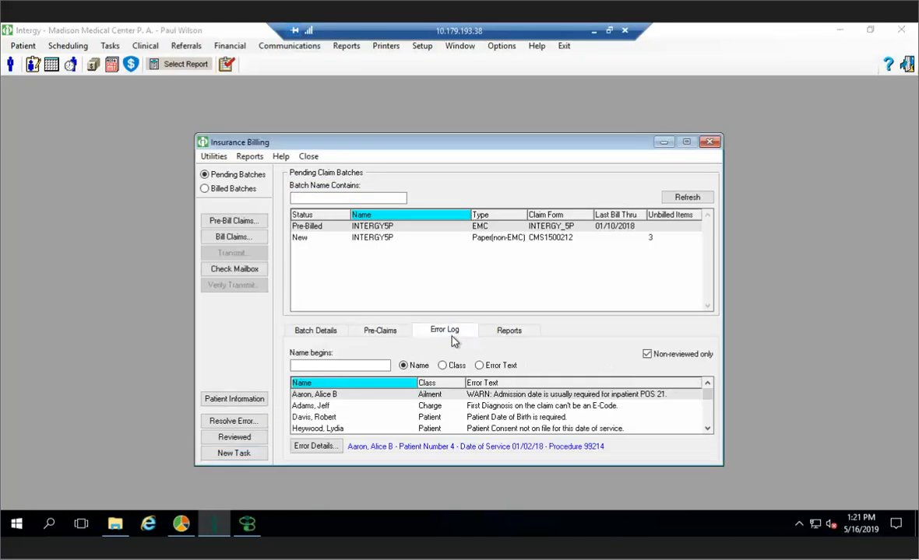
Open the consent update form for the missing Patient Consent error, close it unsaved, and close Insurance Billing.
click(440, 419)
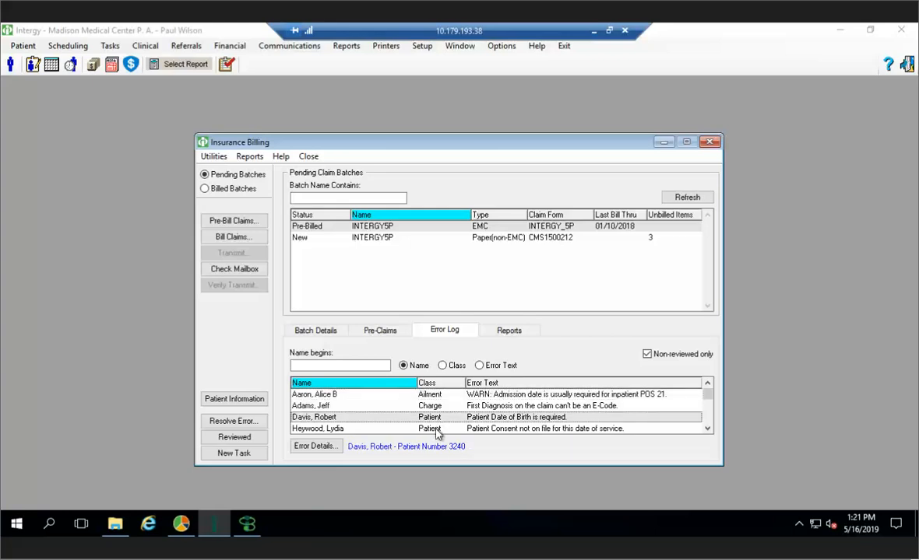
click(436, 429)
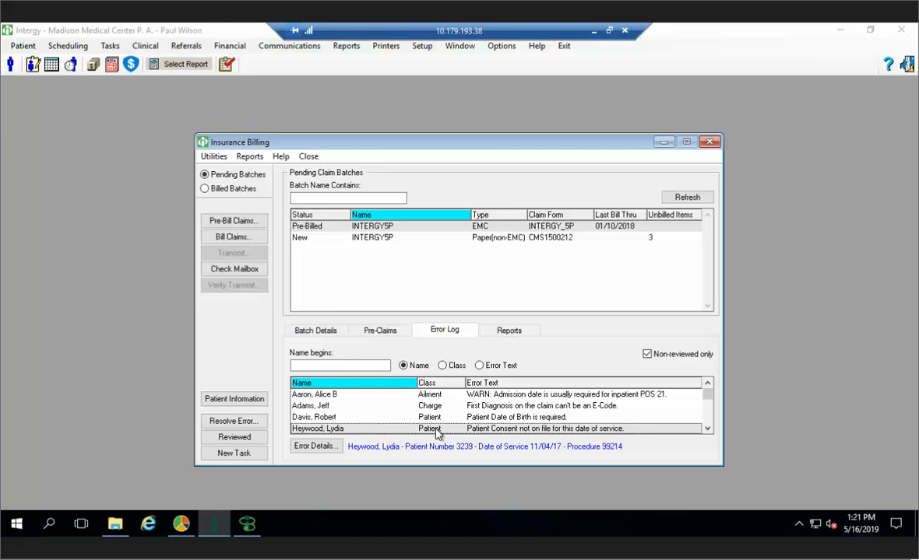
click(248, 425)
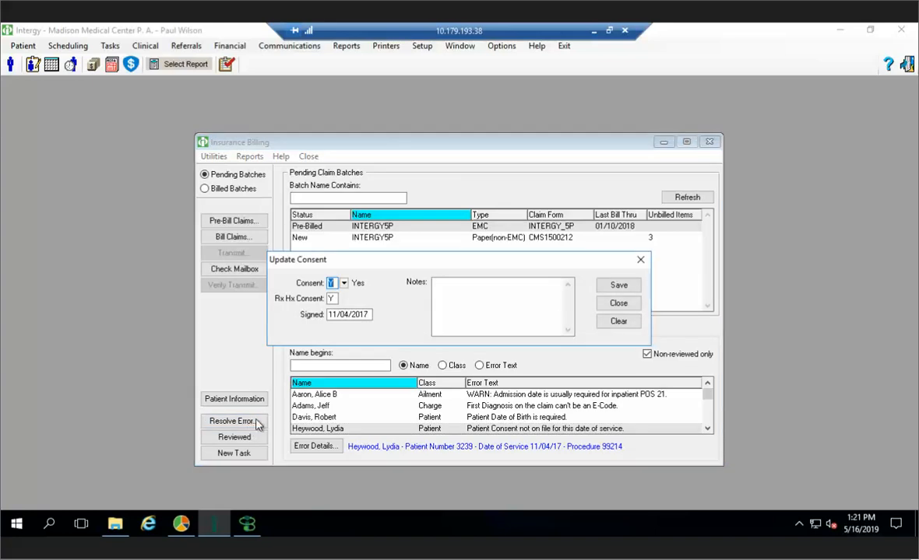
click(622, 309)
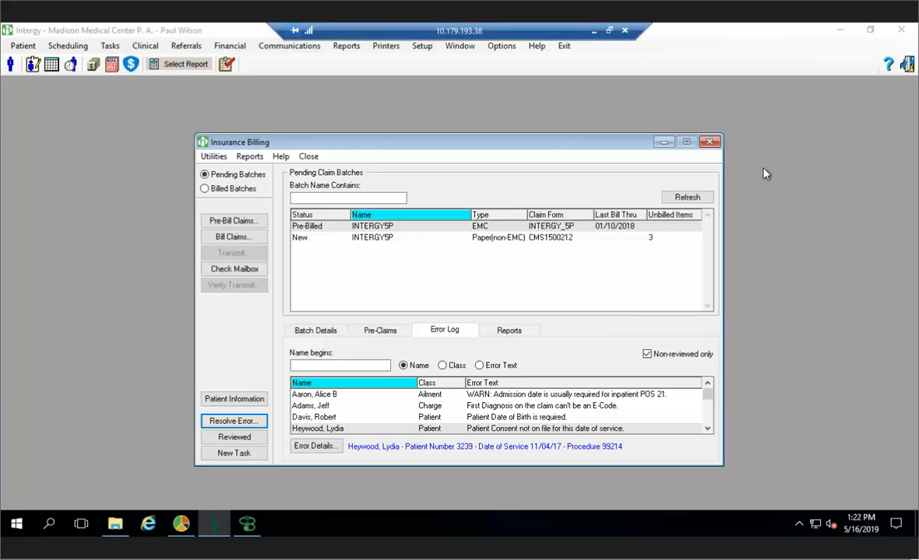
click(714, 143)
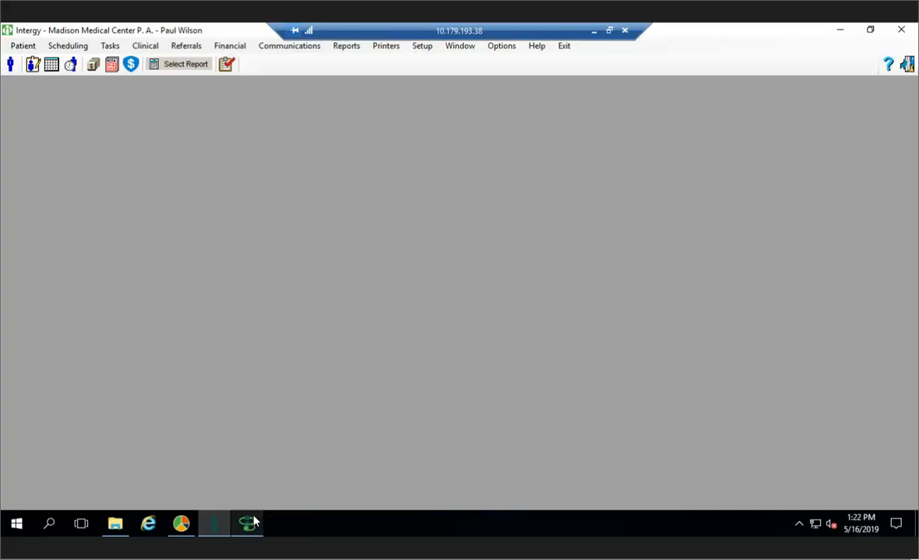
Switch to Intergy EHR and open the Print Patient Chart options for the current patient.
click(246, 459)
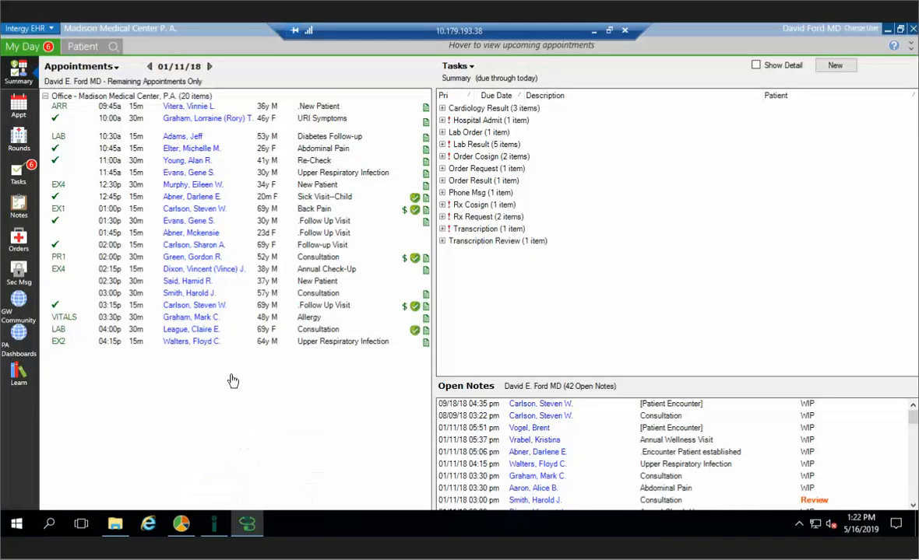
click(31, 31)
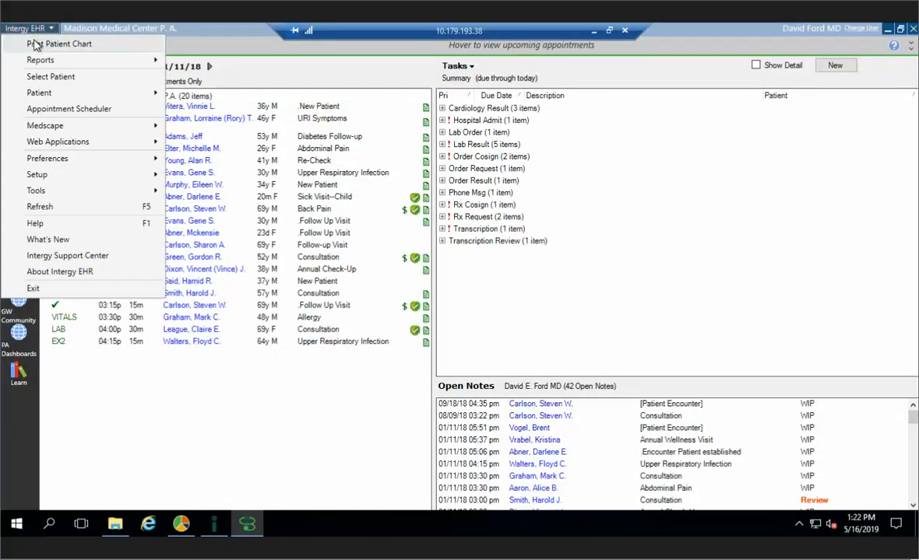
click(35, 45)
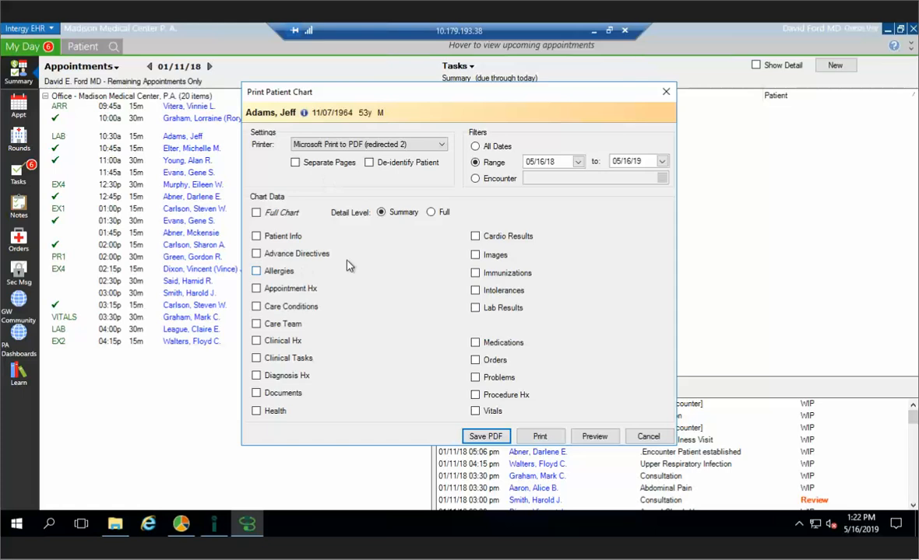
Select Full Chart, try the Encounter and All Dates filters, close the chart printing options without printing, and switch back to Intergy.
click(258, 215)
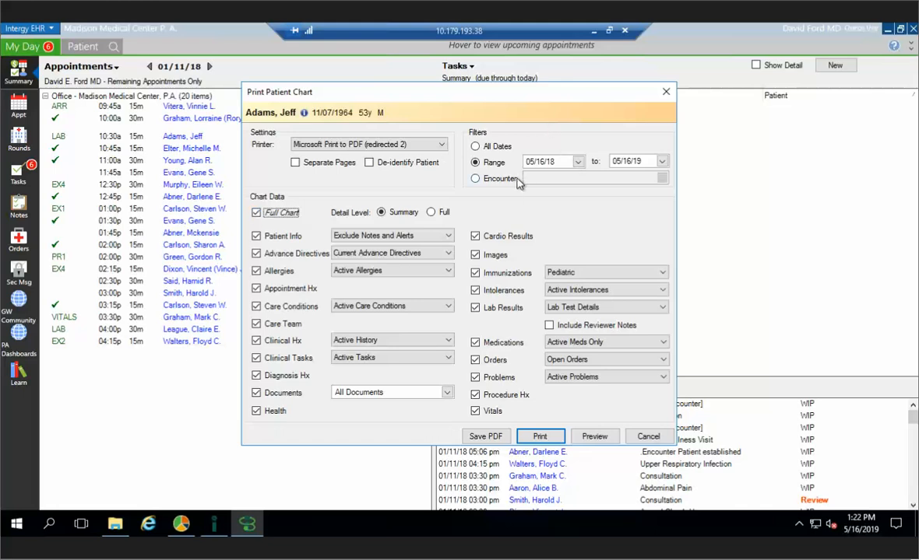
click(476, 179)
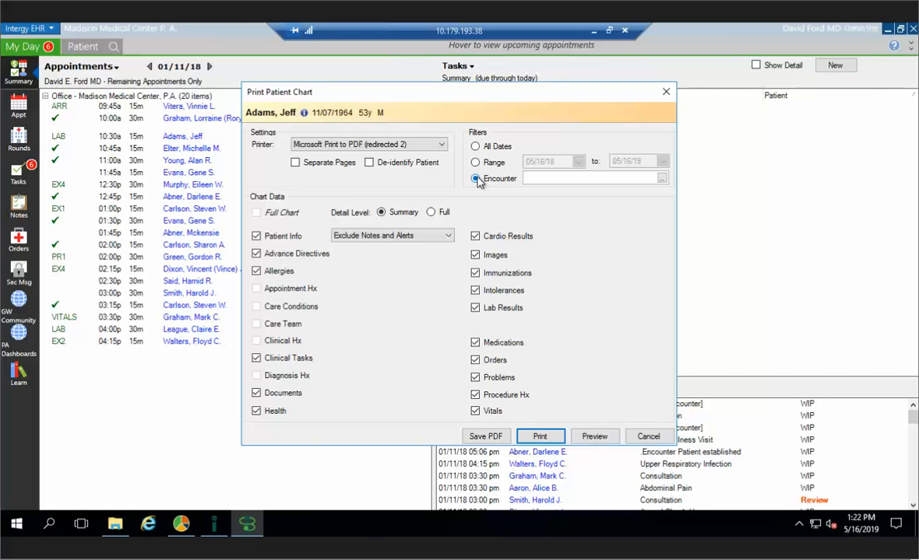
click(476, 147)
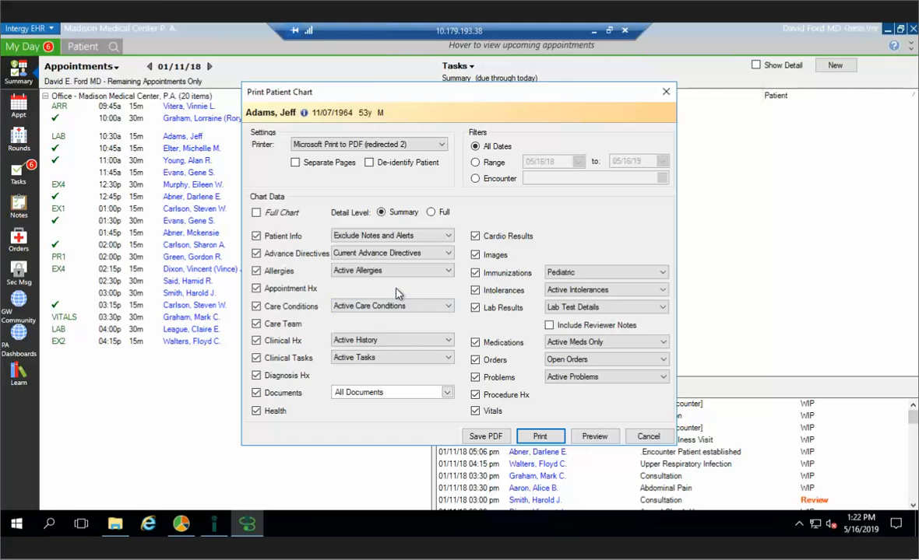
click(666, 94)
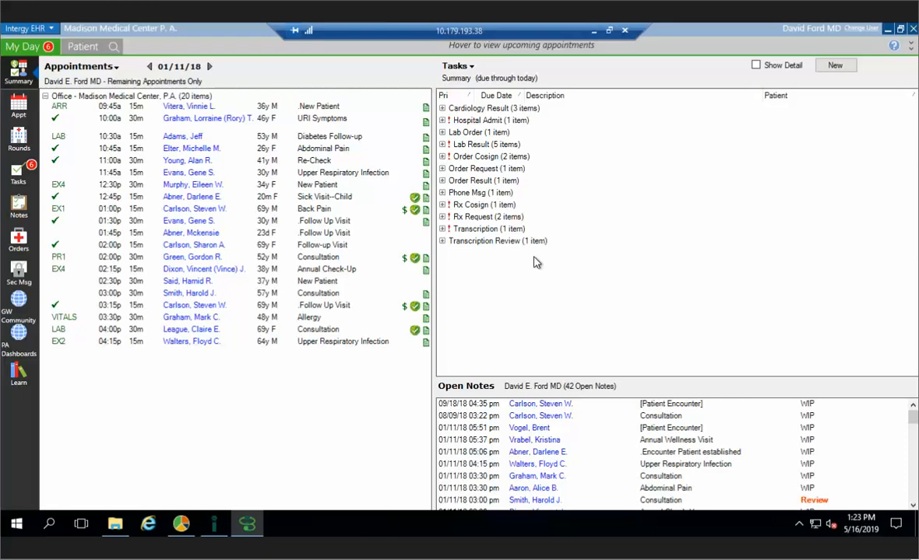
click(211, 527)
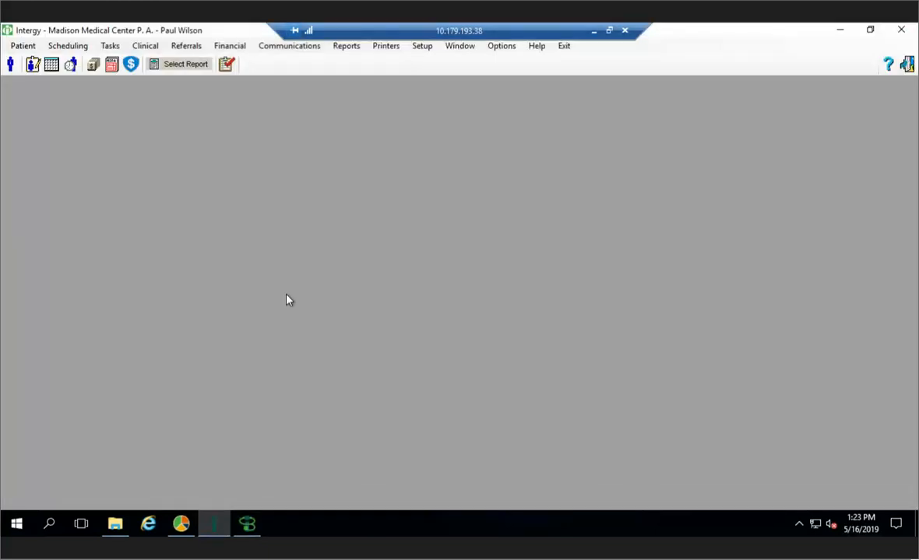